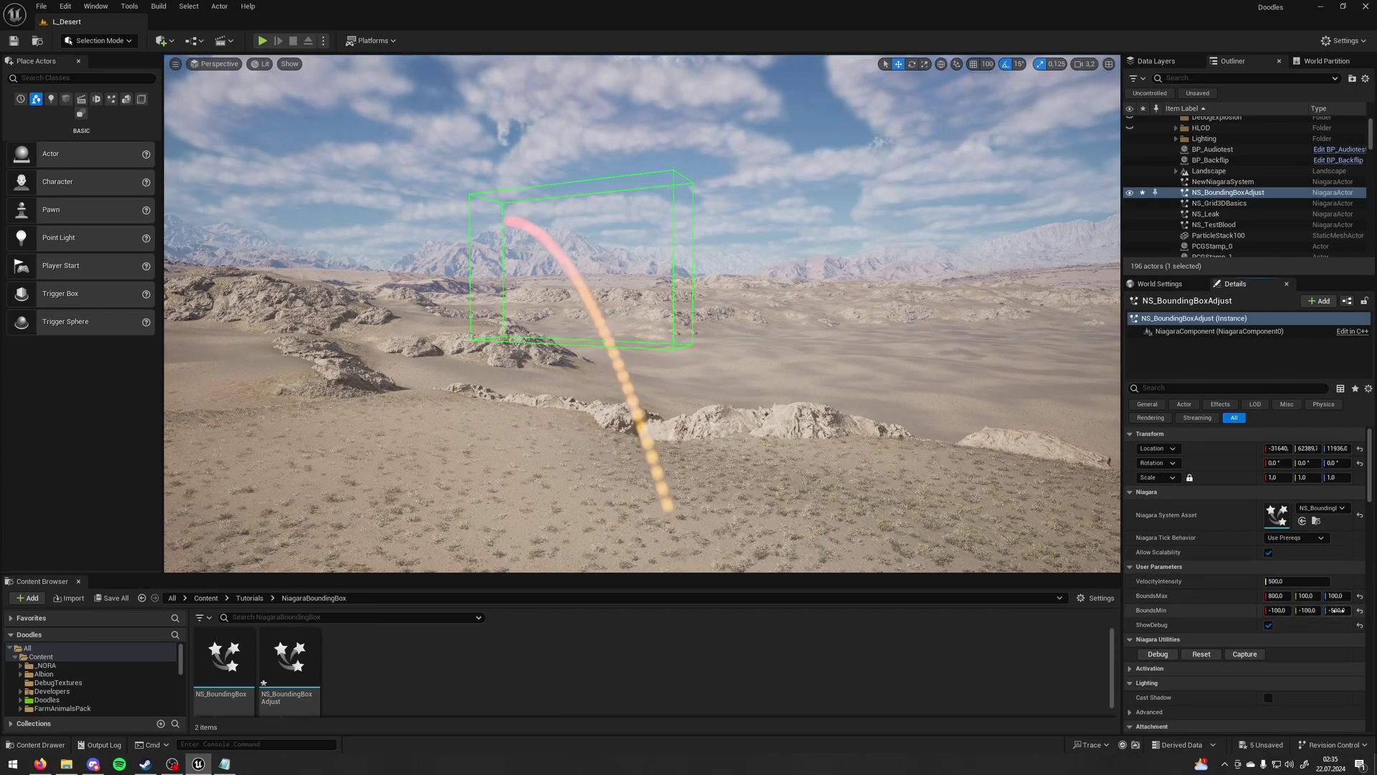
Adjust the Z value of BoundsMin on the NS_BoundingBoxAdjust actor
drag(1338, 612, 1341, 615)
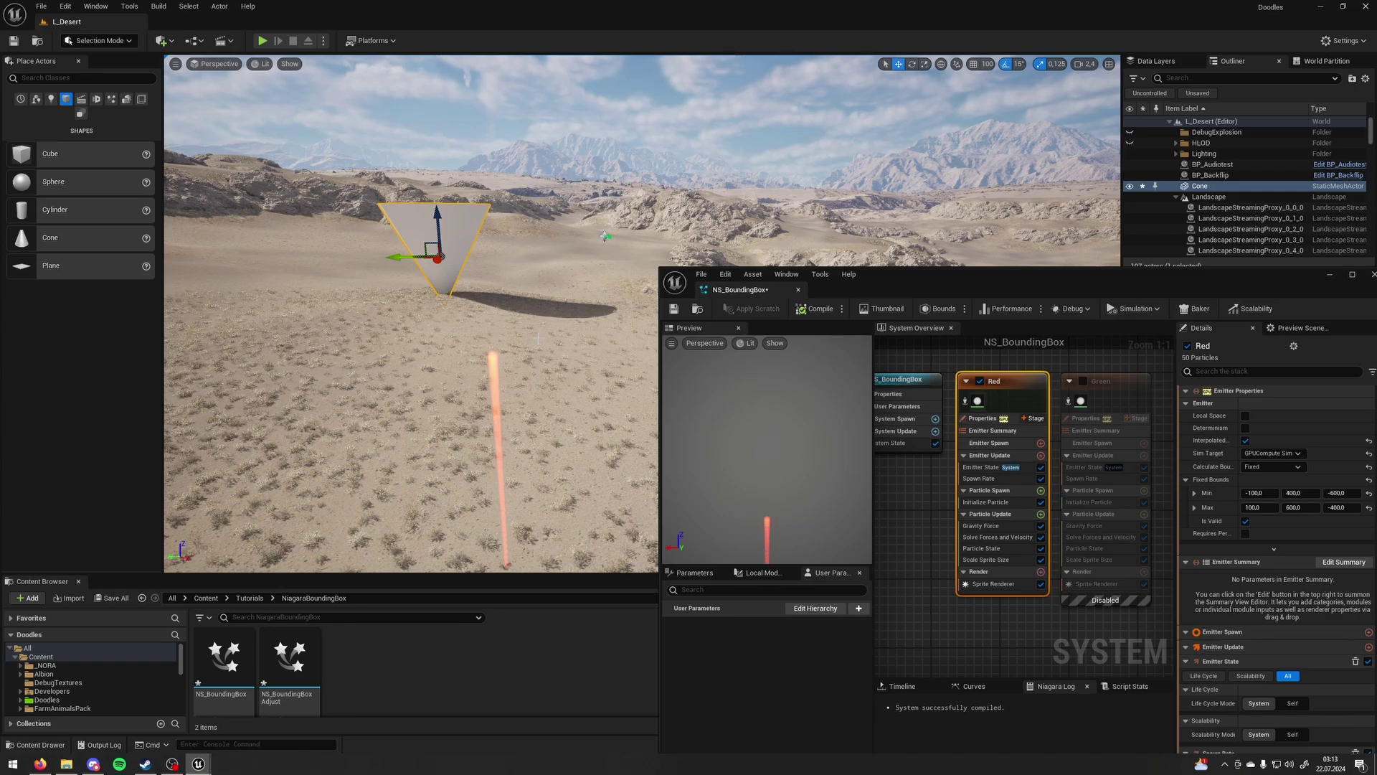
Turn on the Bounds show flag in the level viewport and select the NS_BoundingBox actor in the scene
click(290, 65)
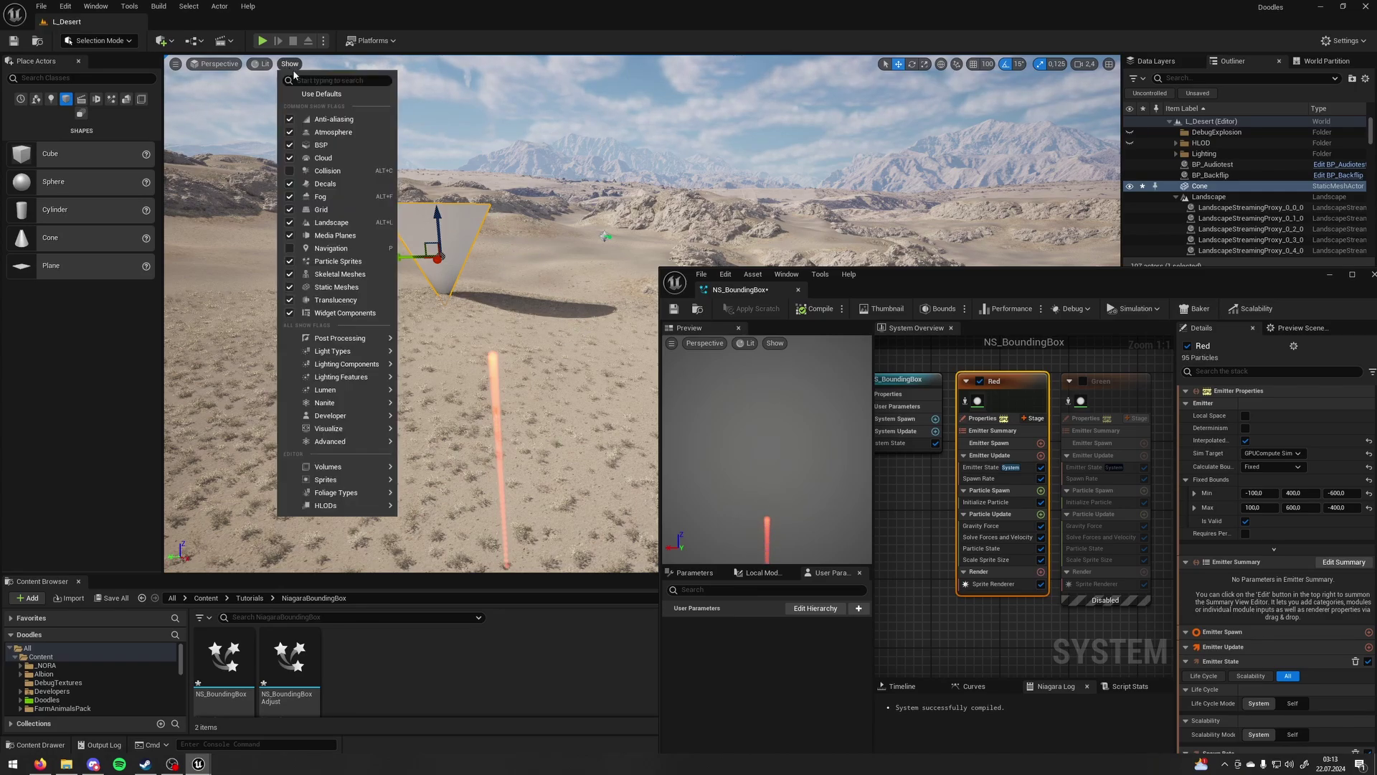
text(bounds)
click(288, 125)
right_drag(554, 209, 542, 201)
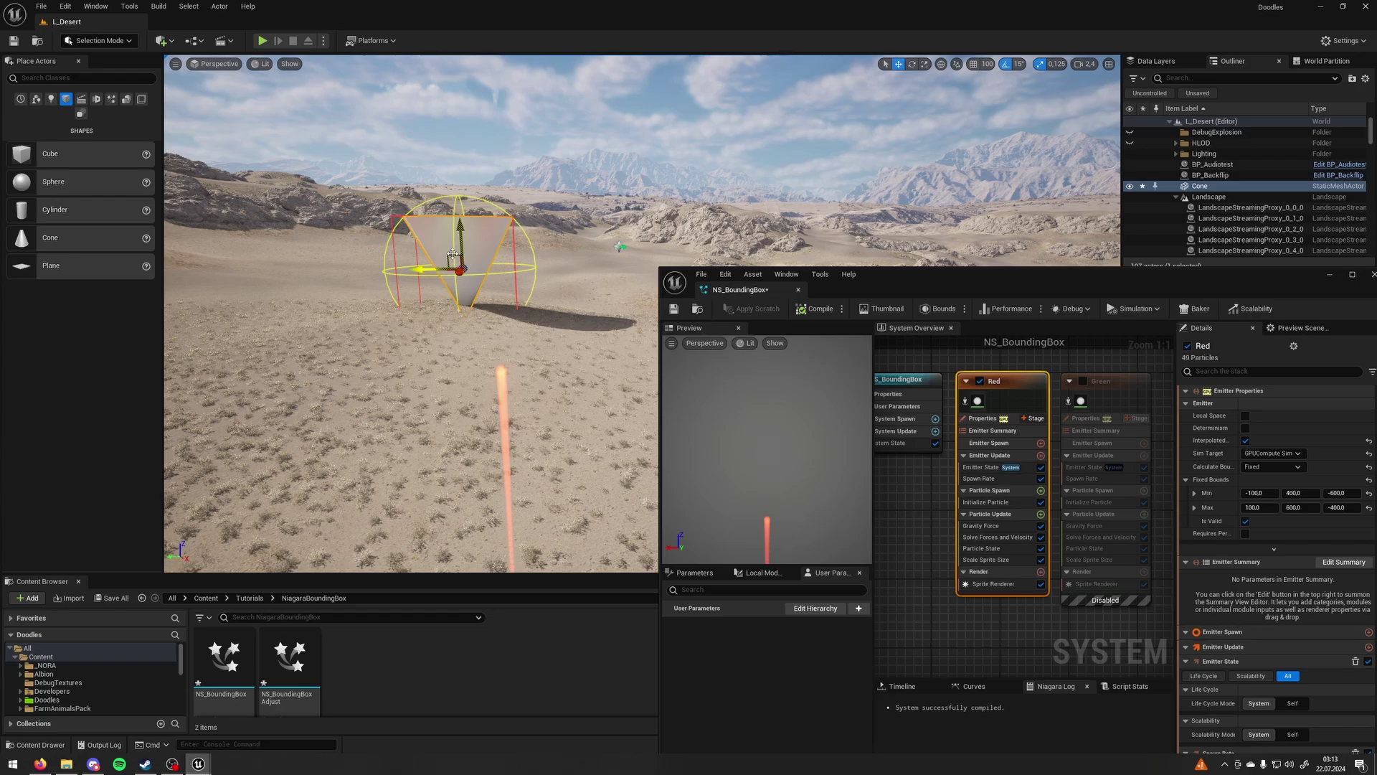
click(620, 246)
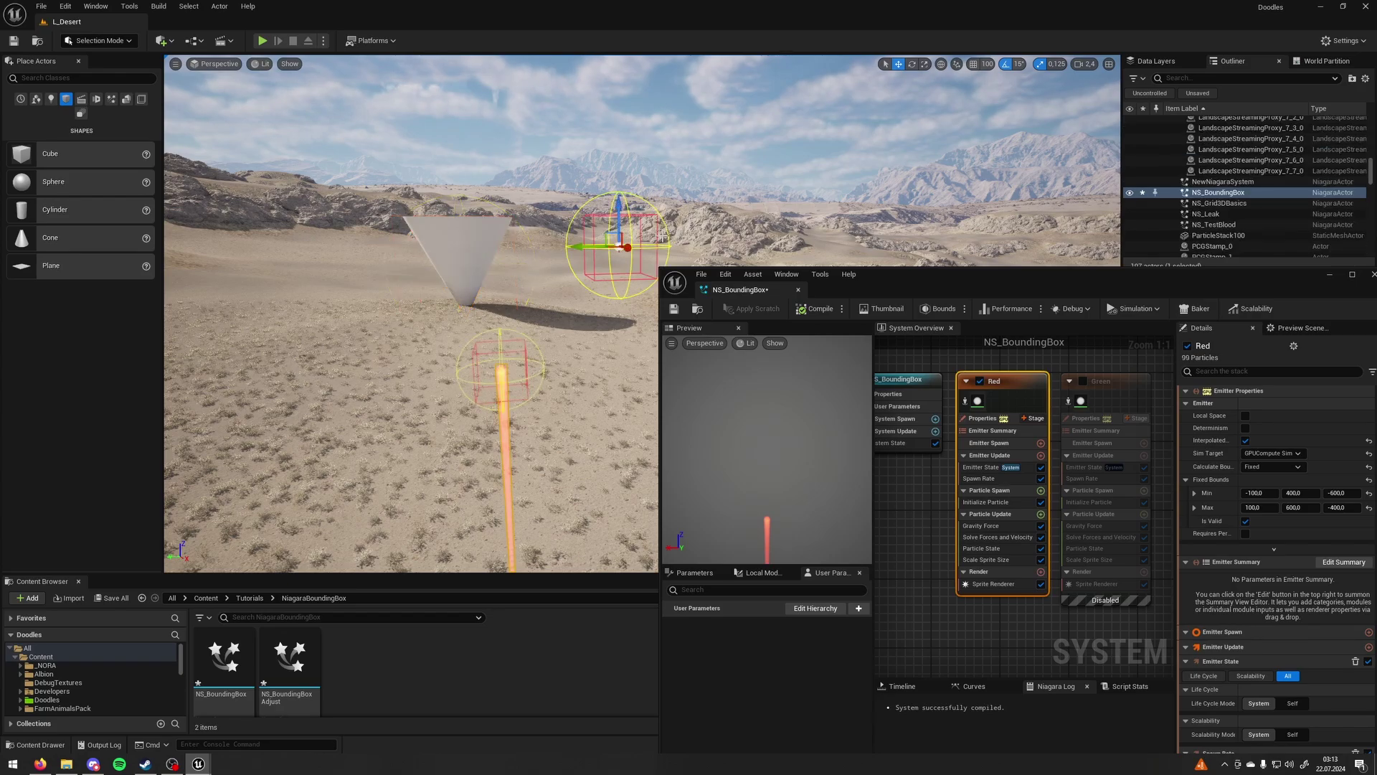
Examine the bounding box around the start of the red particle stream from several angles in the level
key(a)
right_drag(569, 303, 542, 311)
key(w)
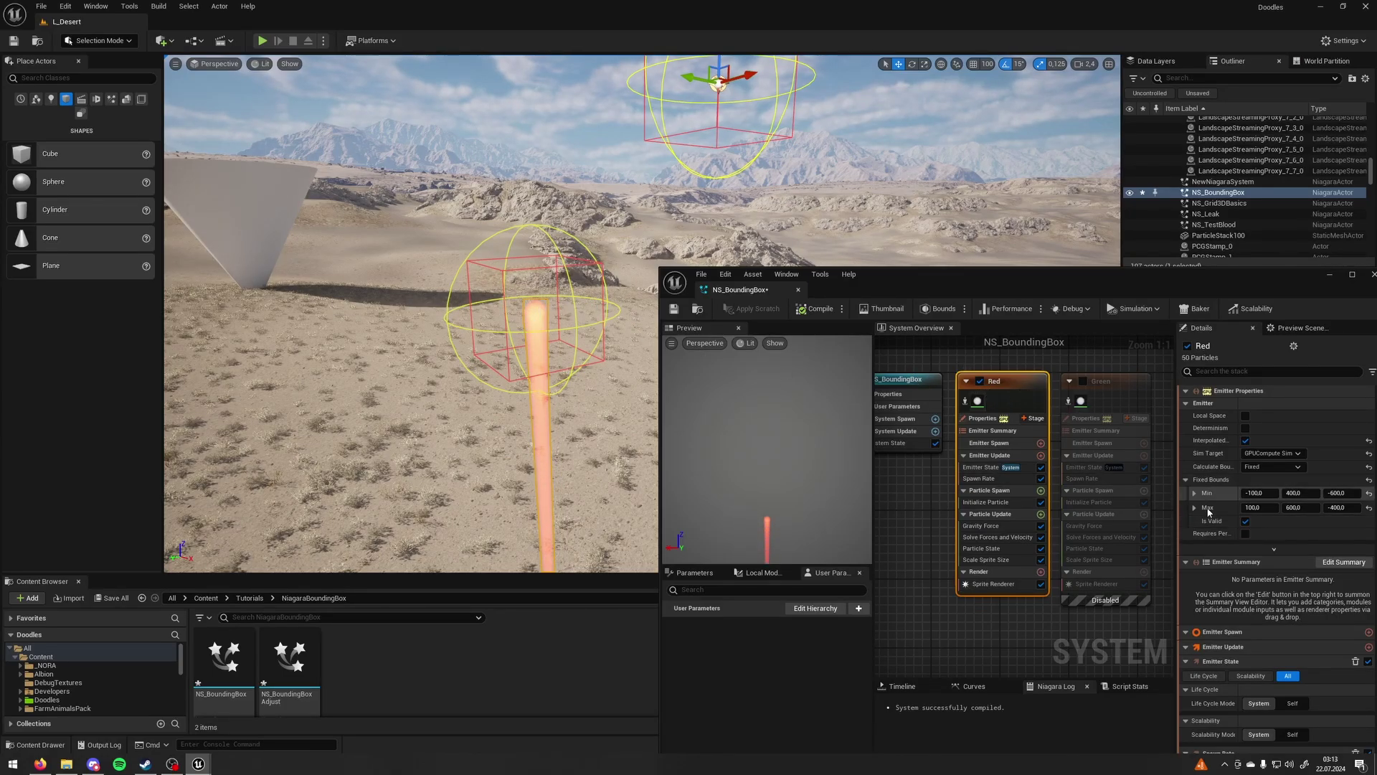
right_drag(576, 347, 594, 346)
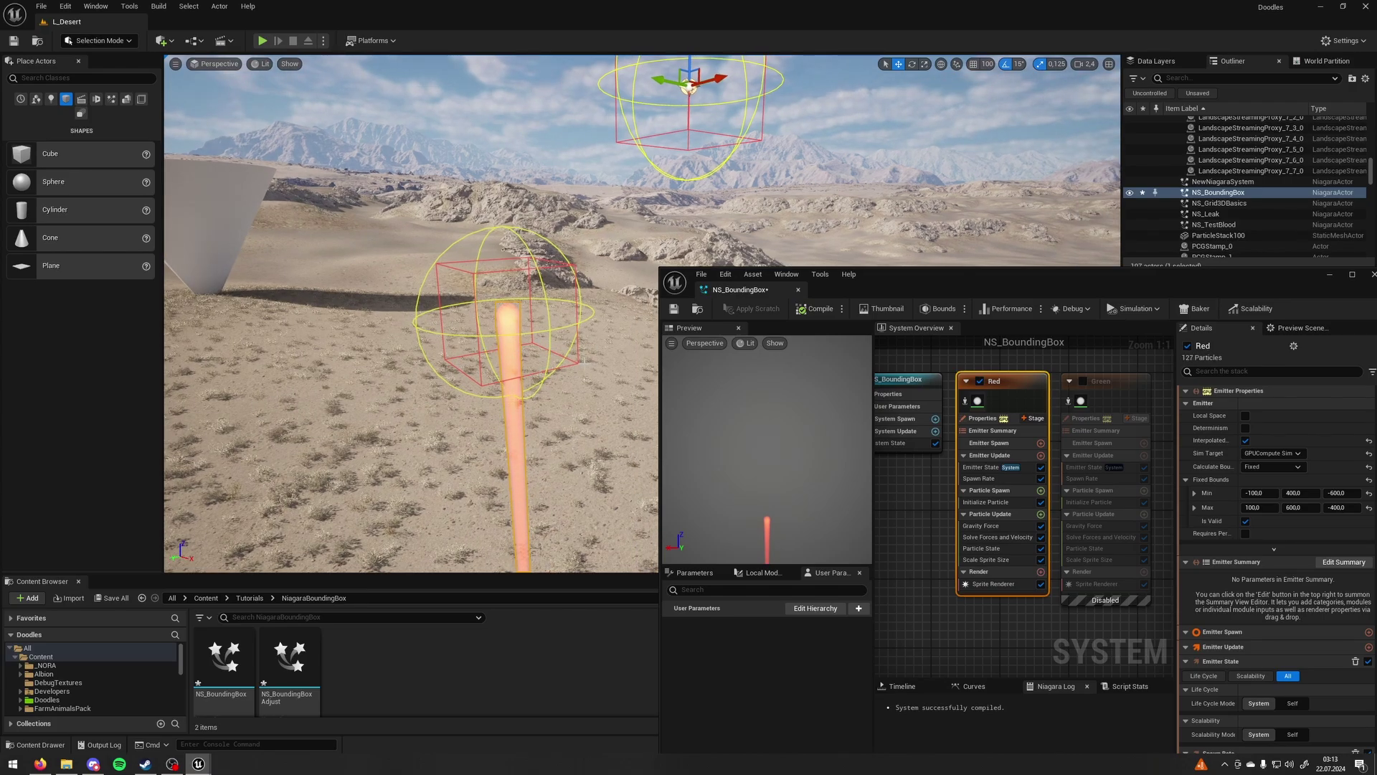
right_drag(585, 361, 581, 437)
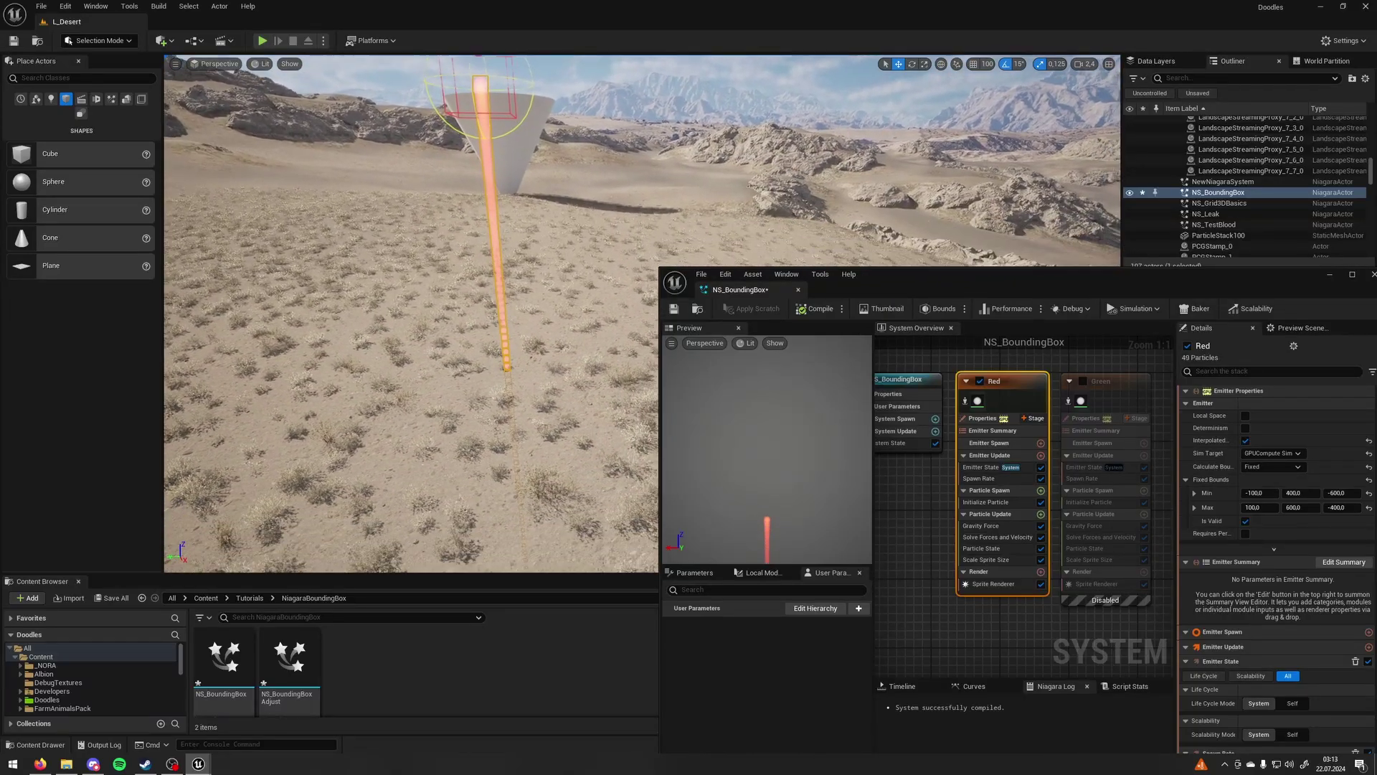
right_drag(570, 389, 568, 391)
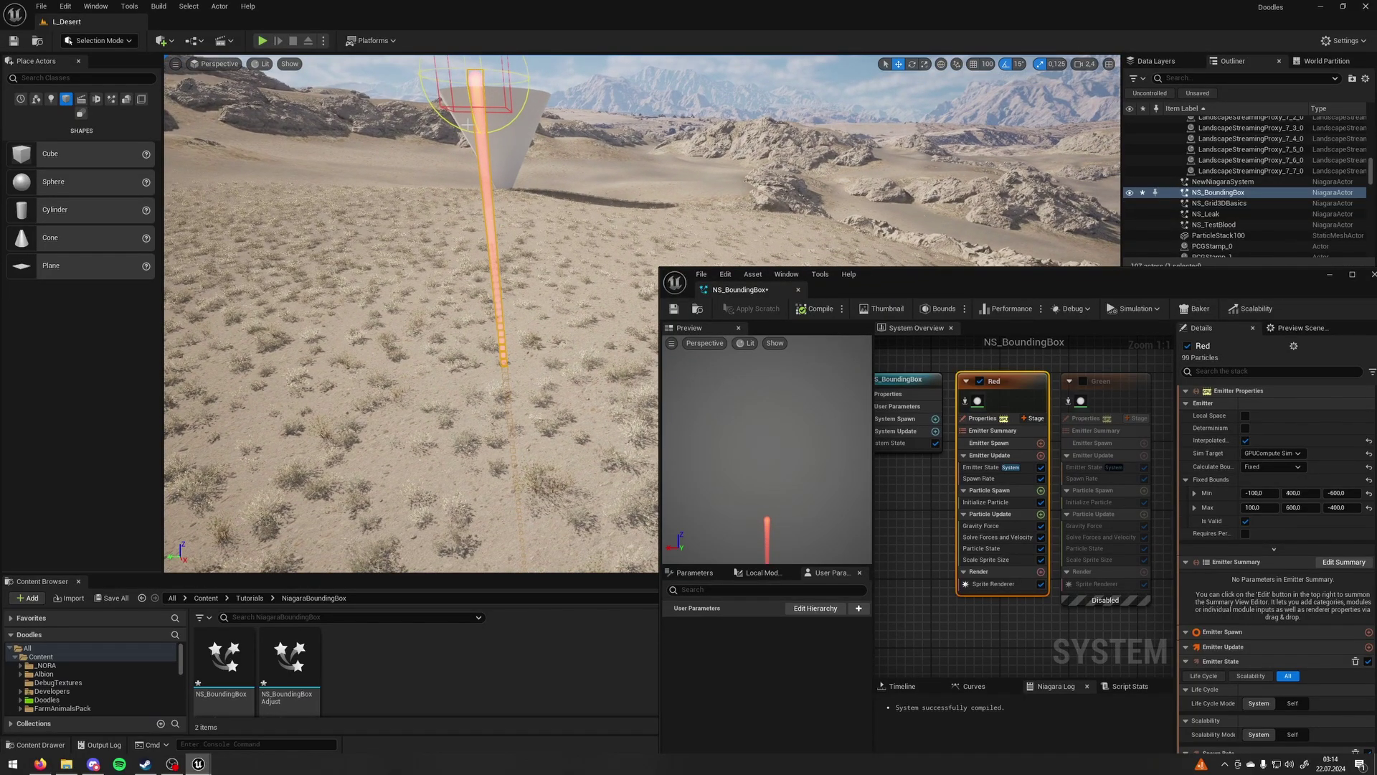
mouse_move(437, 74)
right_down()
mouse_move(428, 122)
mouse_move(429, 90)
right_up()
right_drag(556, 194, 516, 177)
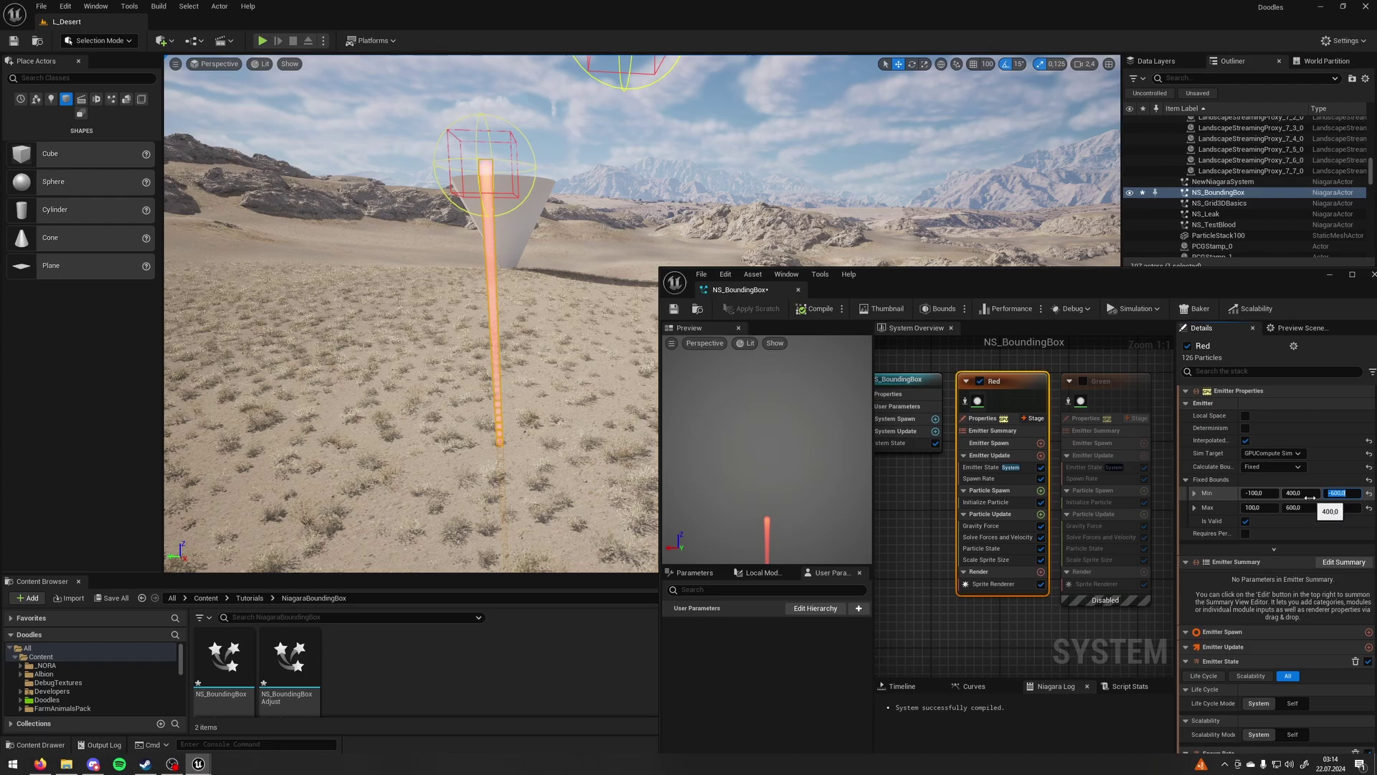
Set the Red emitter's fixed bounds minimum Z to -1000 and inspect the box around the particles
key(Return)
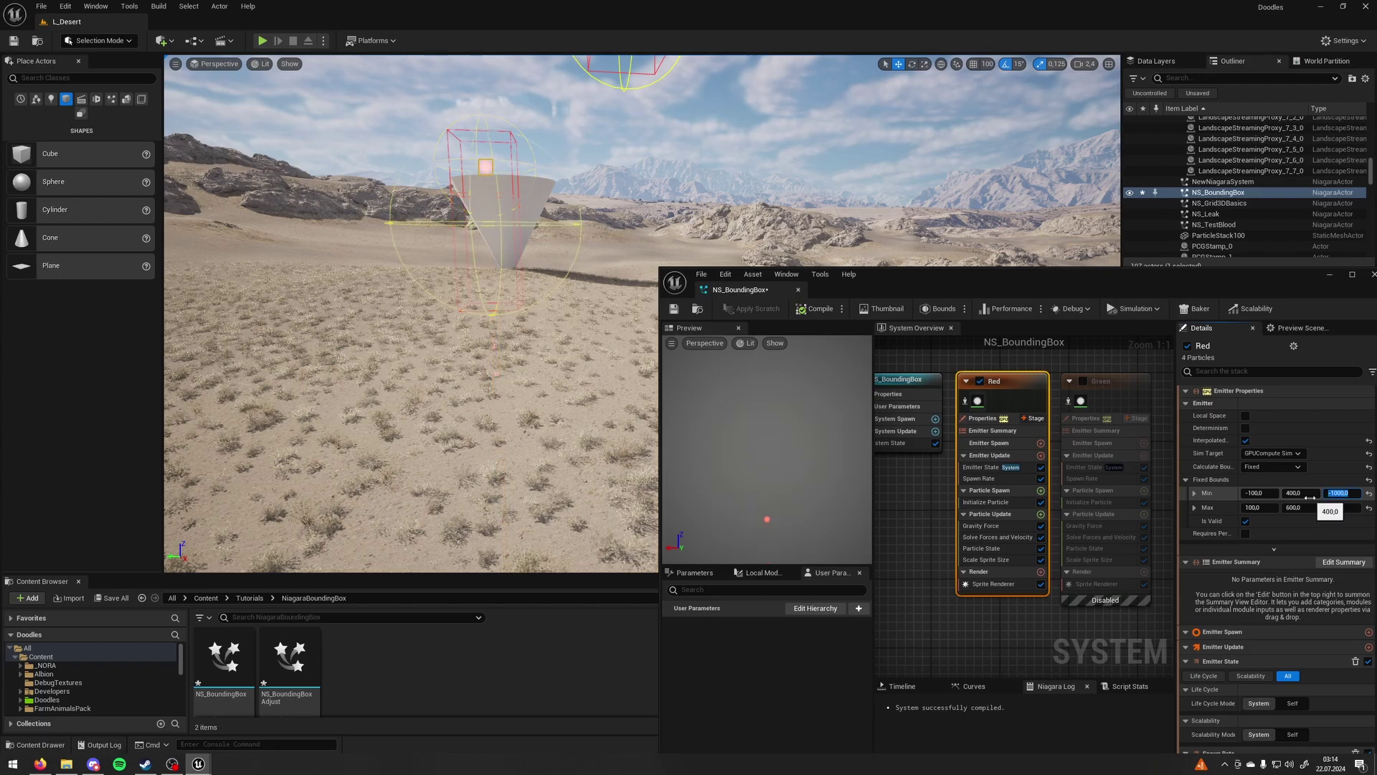
key(w)
mouse_move(343, 209)
right_down()
mouse_move(333, 230)
mouse_move(338, 218)
right_up()
key(s)
key(e)
key(d)
right_drag(473, 221, 473, 220)
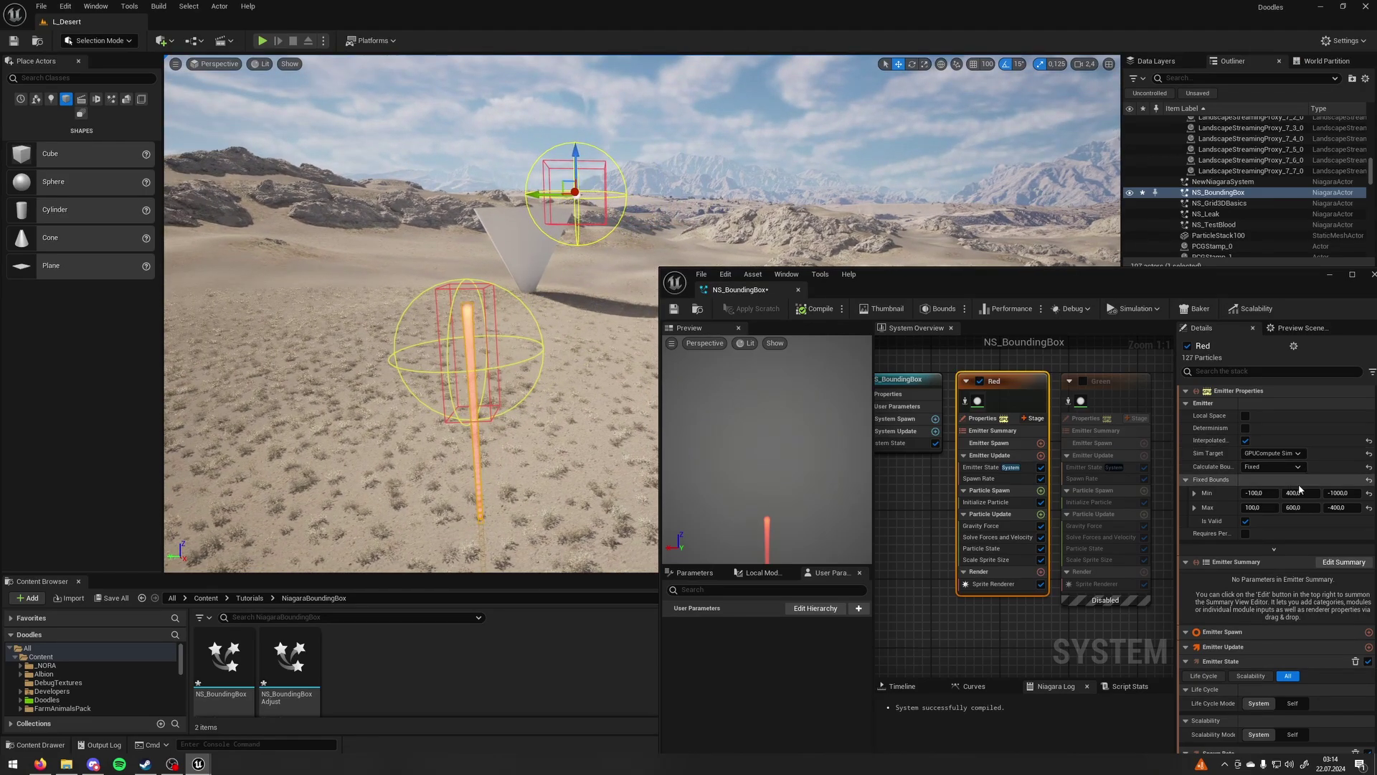
Set the Red emitter's fixed bounds minimum Z back to -600
click(1336, 493)
text(-600)
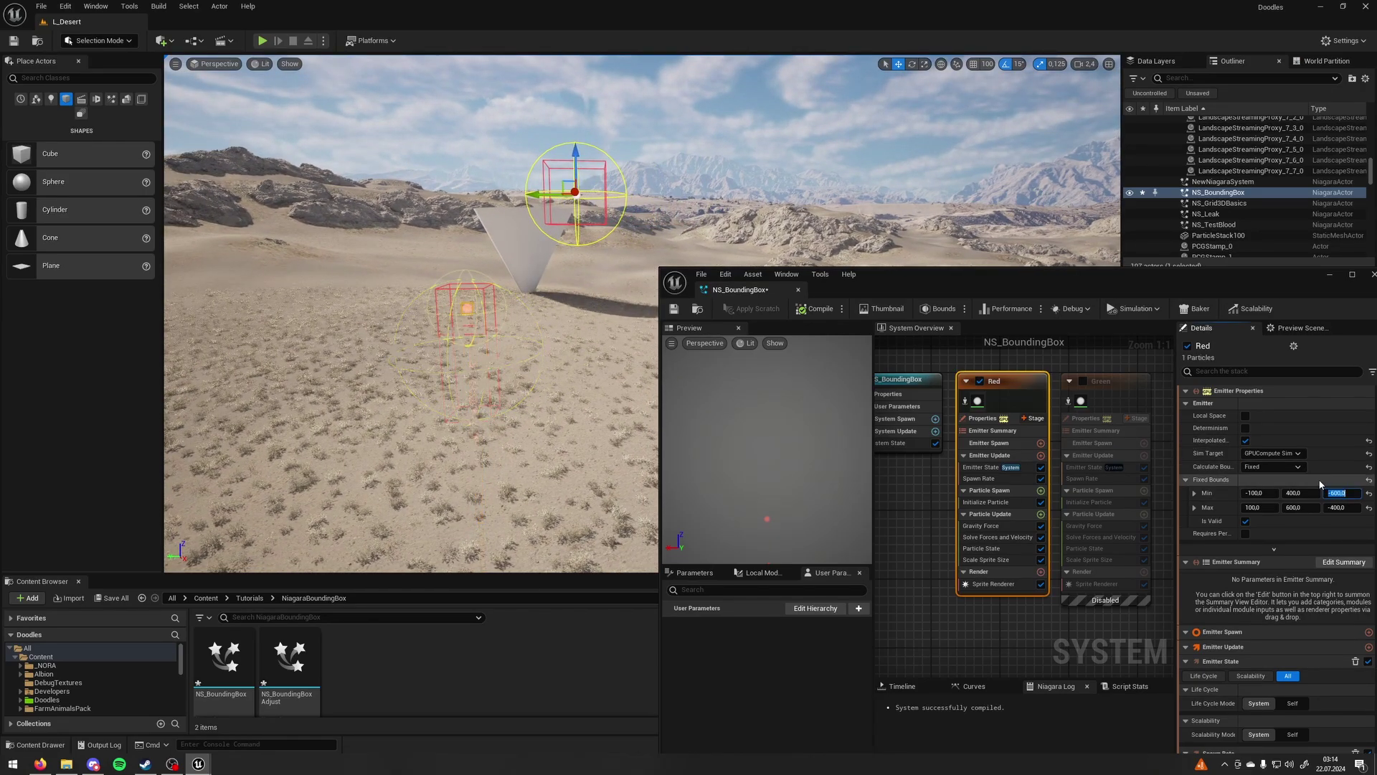
key(Return)
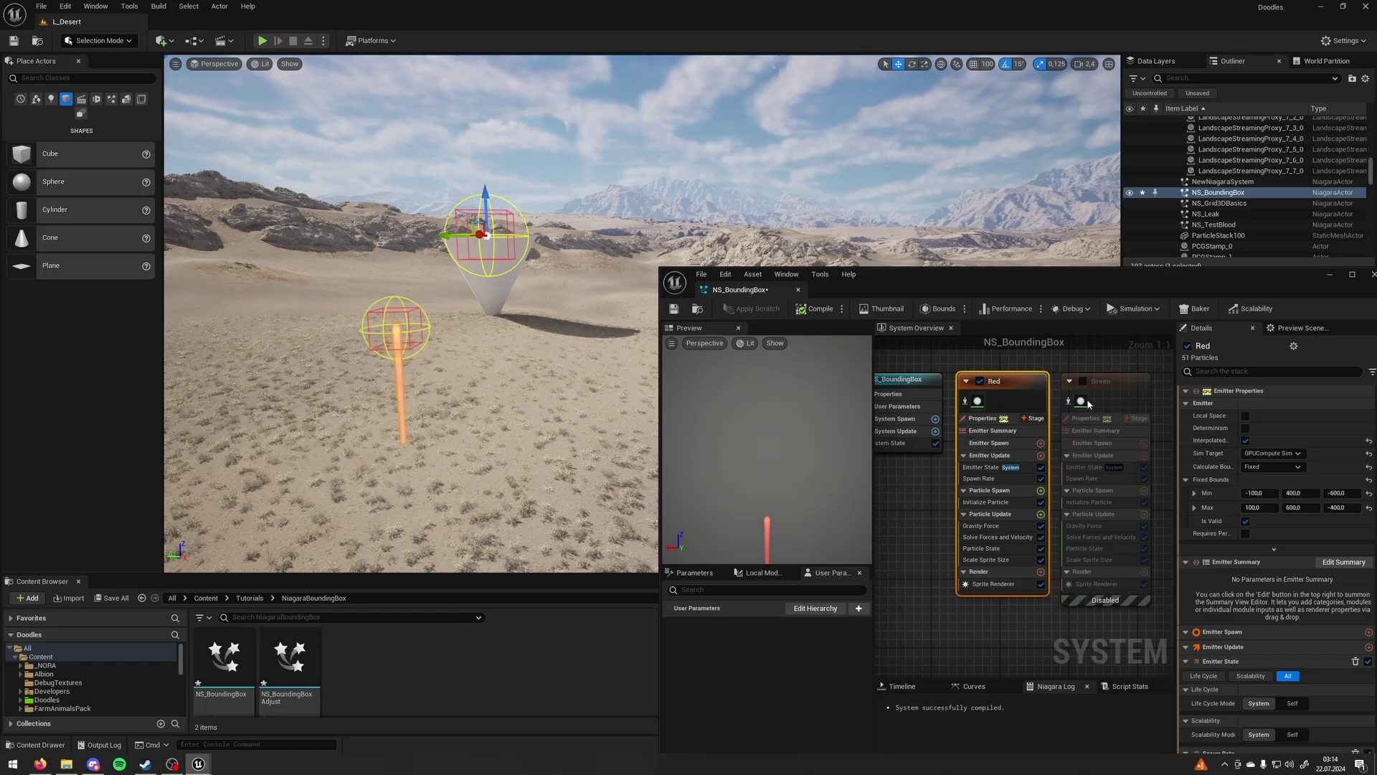
Enable the Green emitter on its own, and turn the Red emitter back on alongside it
click(980, 381)
click(1083, 382)
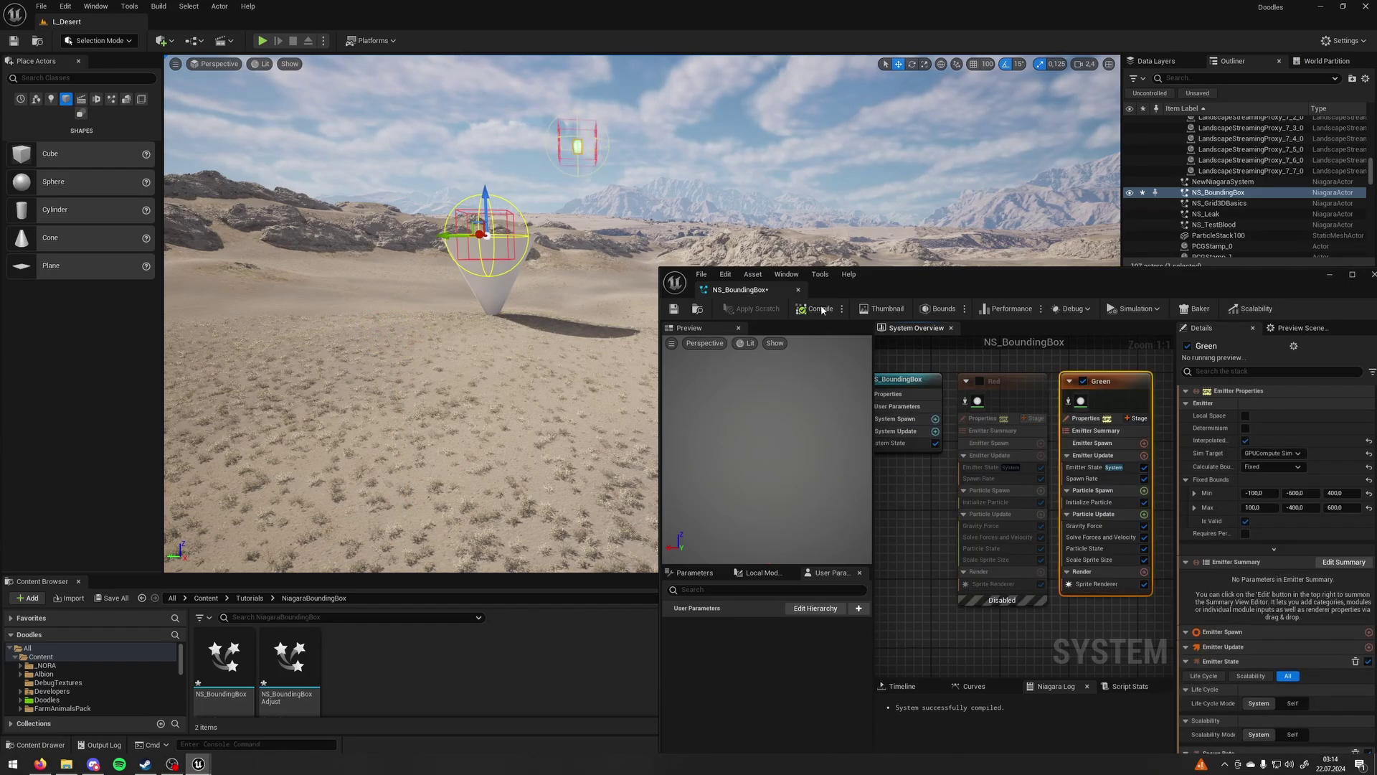
right_drag(578, 114, 569, 110)
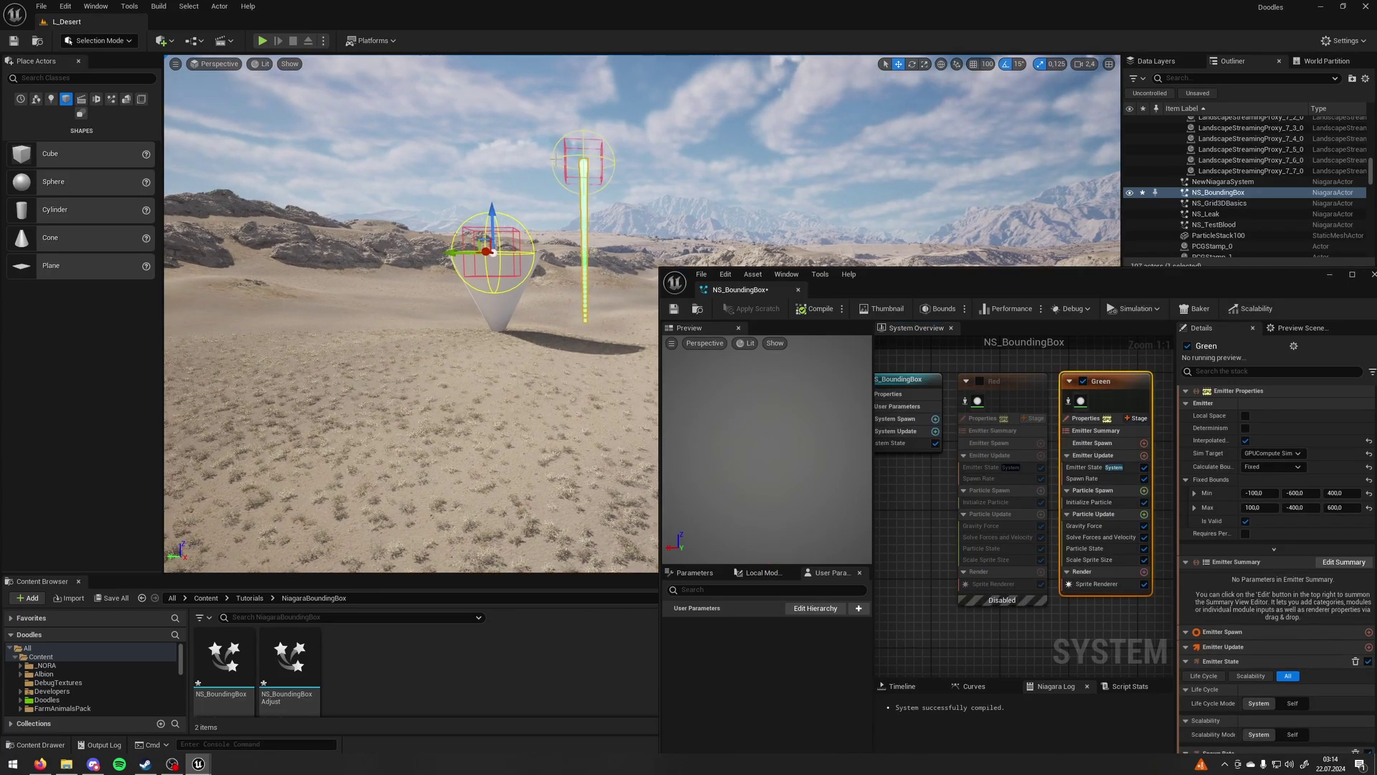
click(980, 381)
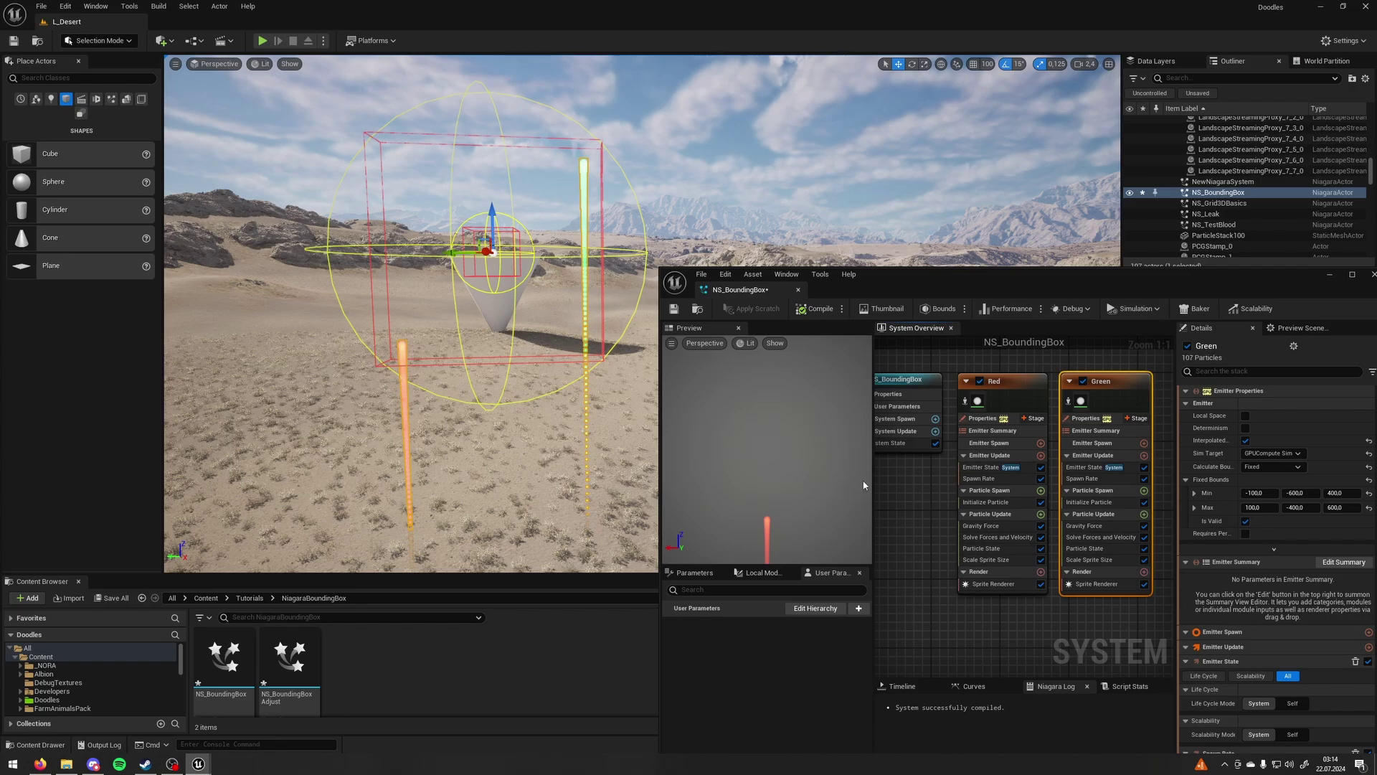
Enable Fixed Bounds in the system properties of NS_BoundingBox and view the scene's bounds
right_drag(938, 468, 996, 471)
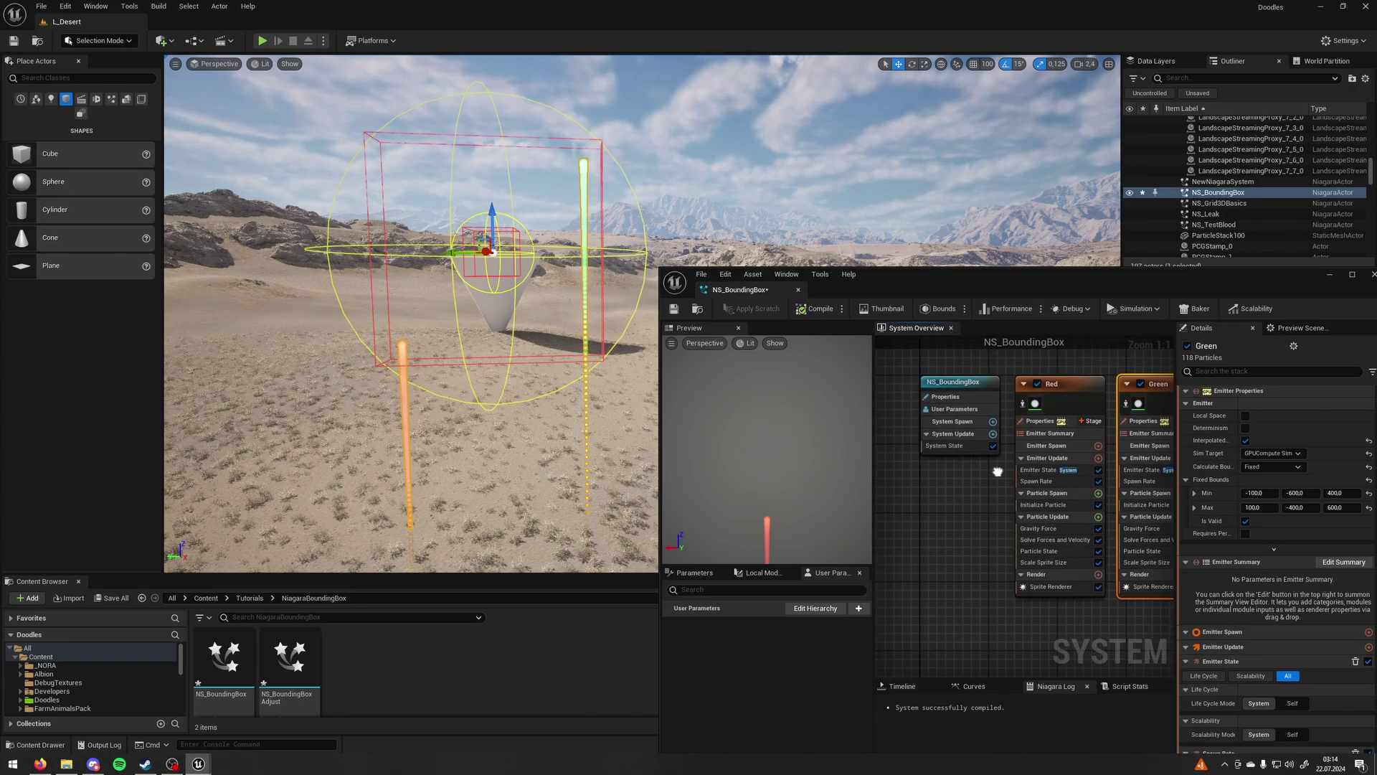
click(949, 382)
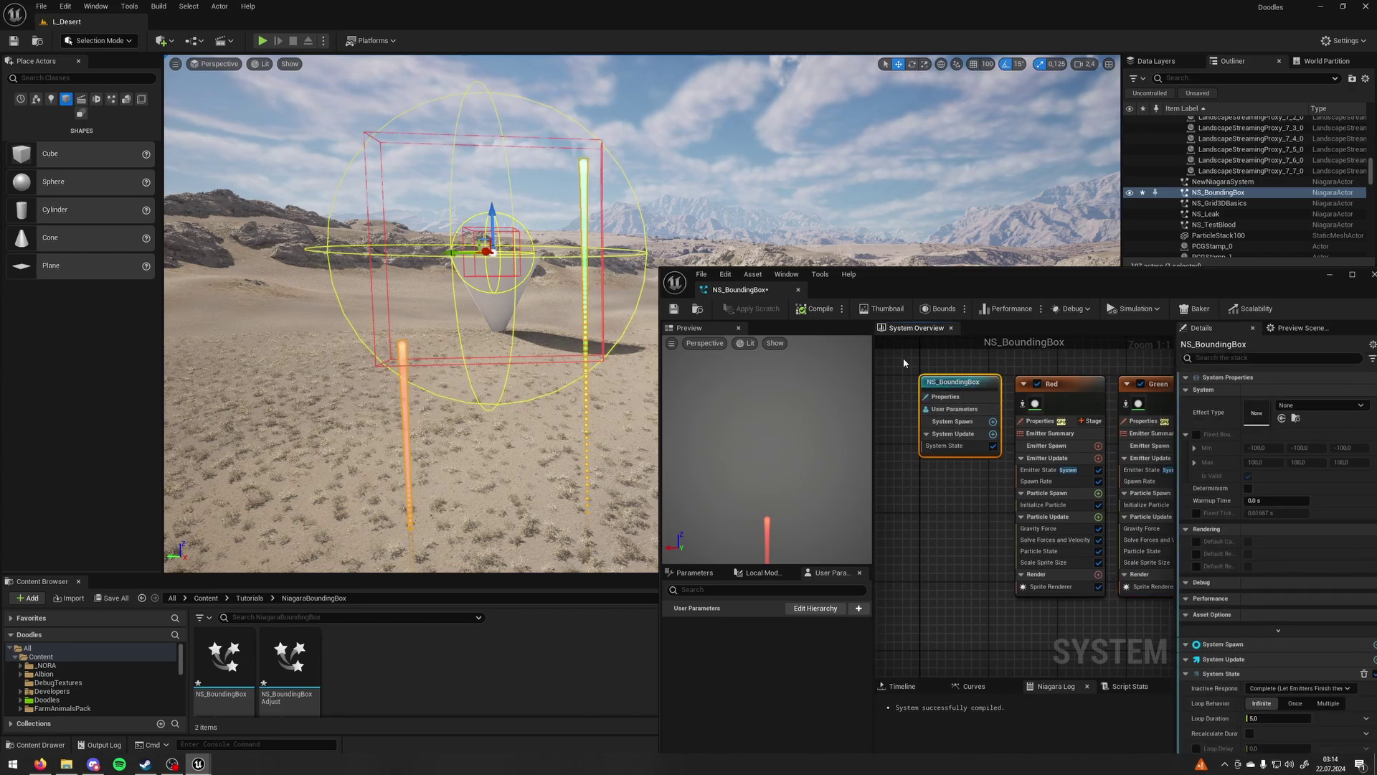
click(1196, 435)
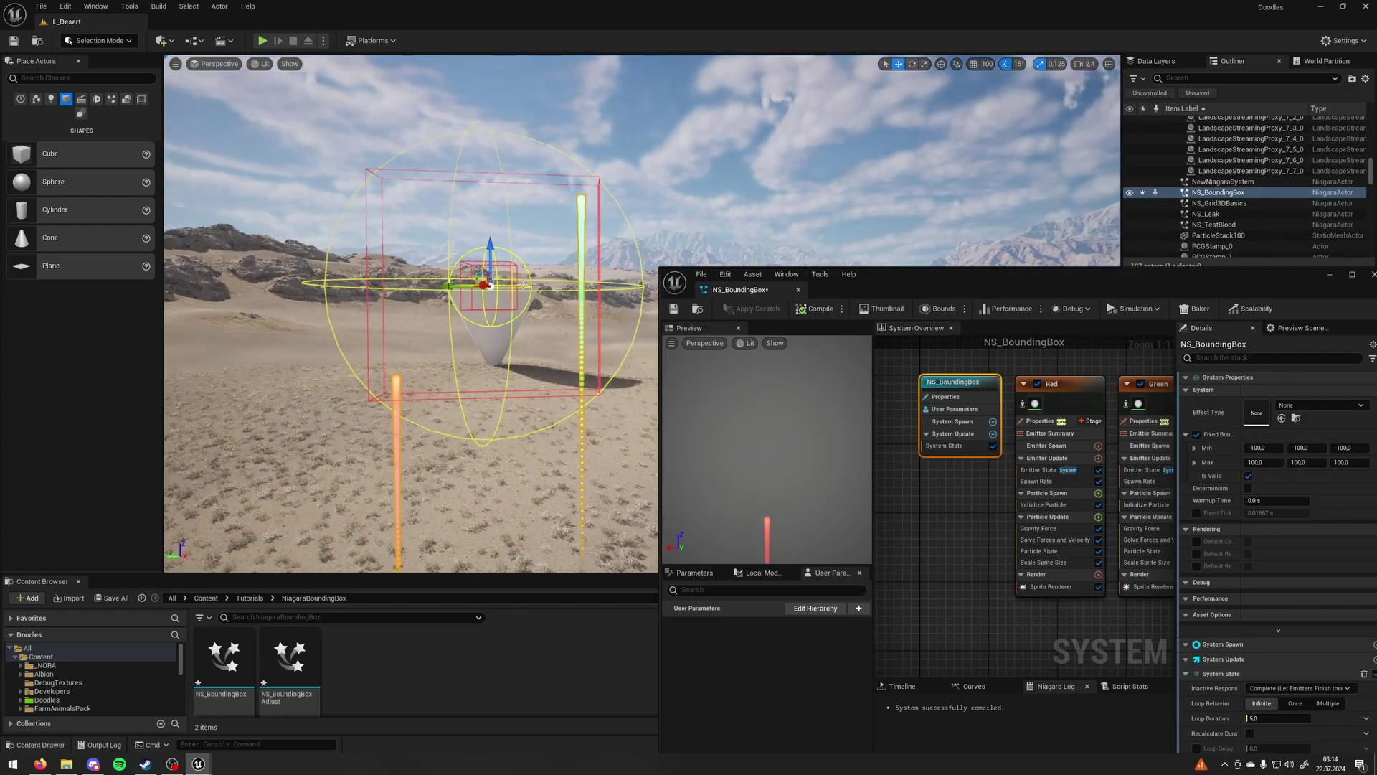
right_drag(524, 285, 500, 196)
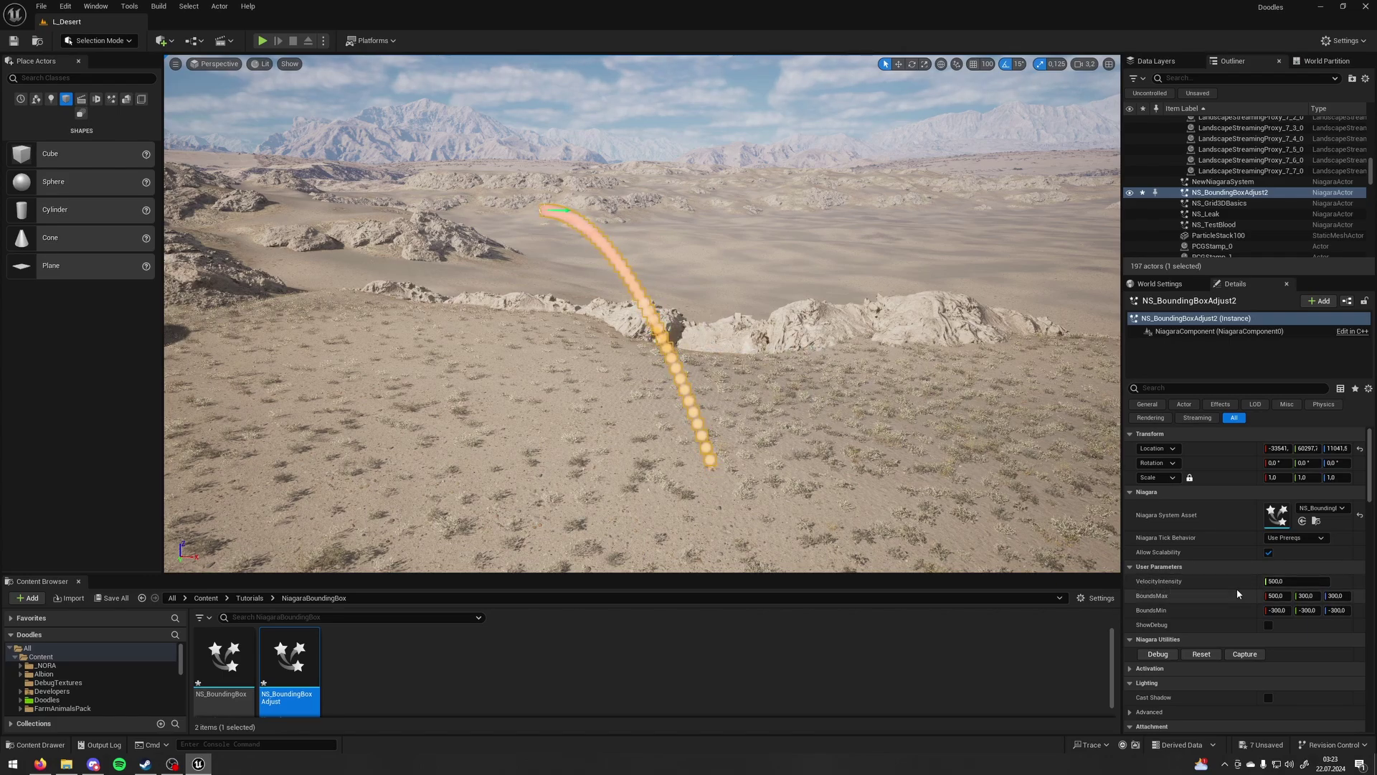
Set the VelocityIntensity user parameter of the NS_BoundingBoxAdjust2 actor to 0
click(1288, 583)
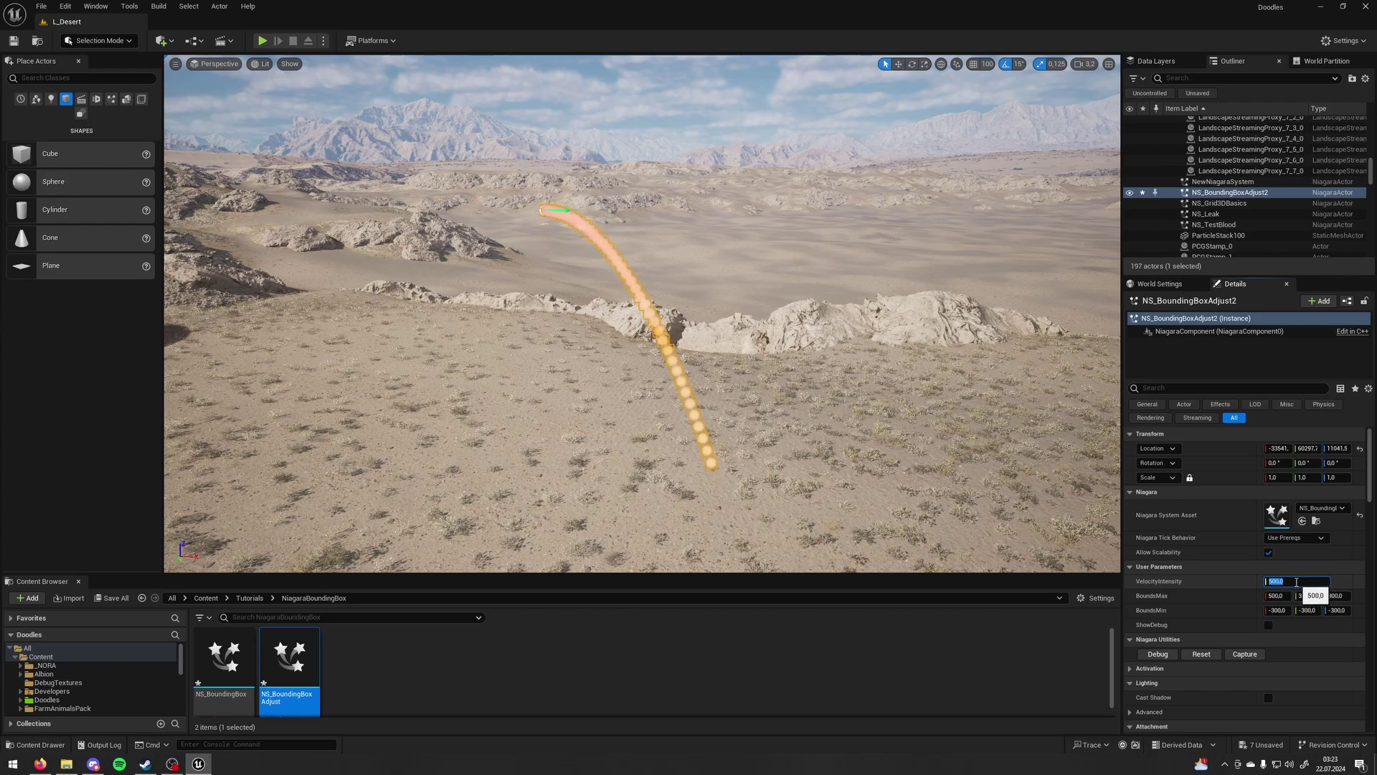
text(0)
key(Return)
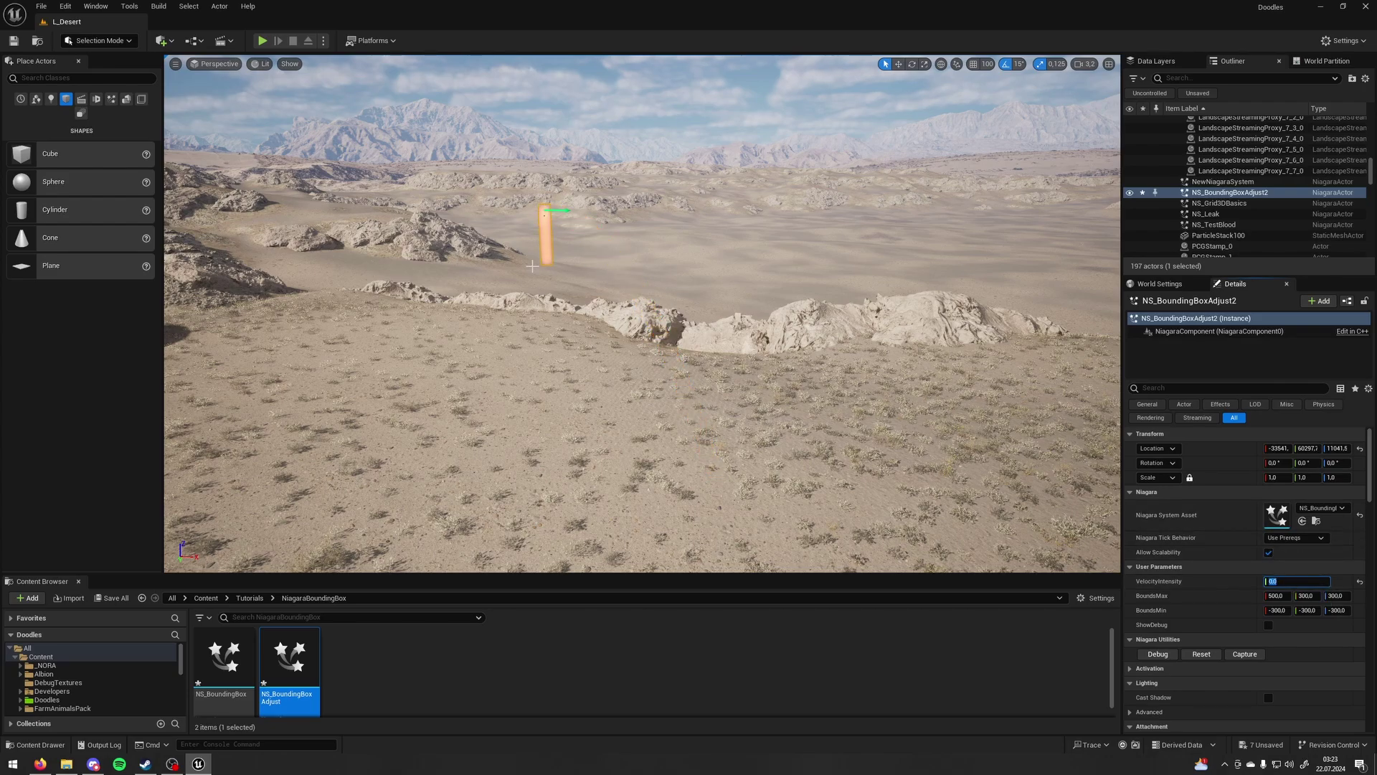
Duplicate the NS_BoundingBoxAdjust2 actor along the Y axis, placing the copy at about Y 61276
right_drag(651, 264, 553, 287)
key(s)
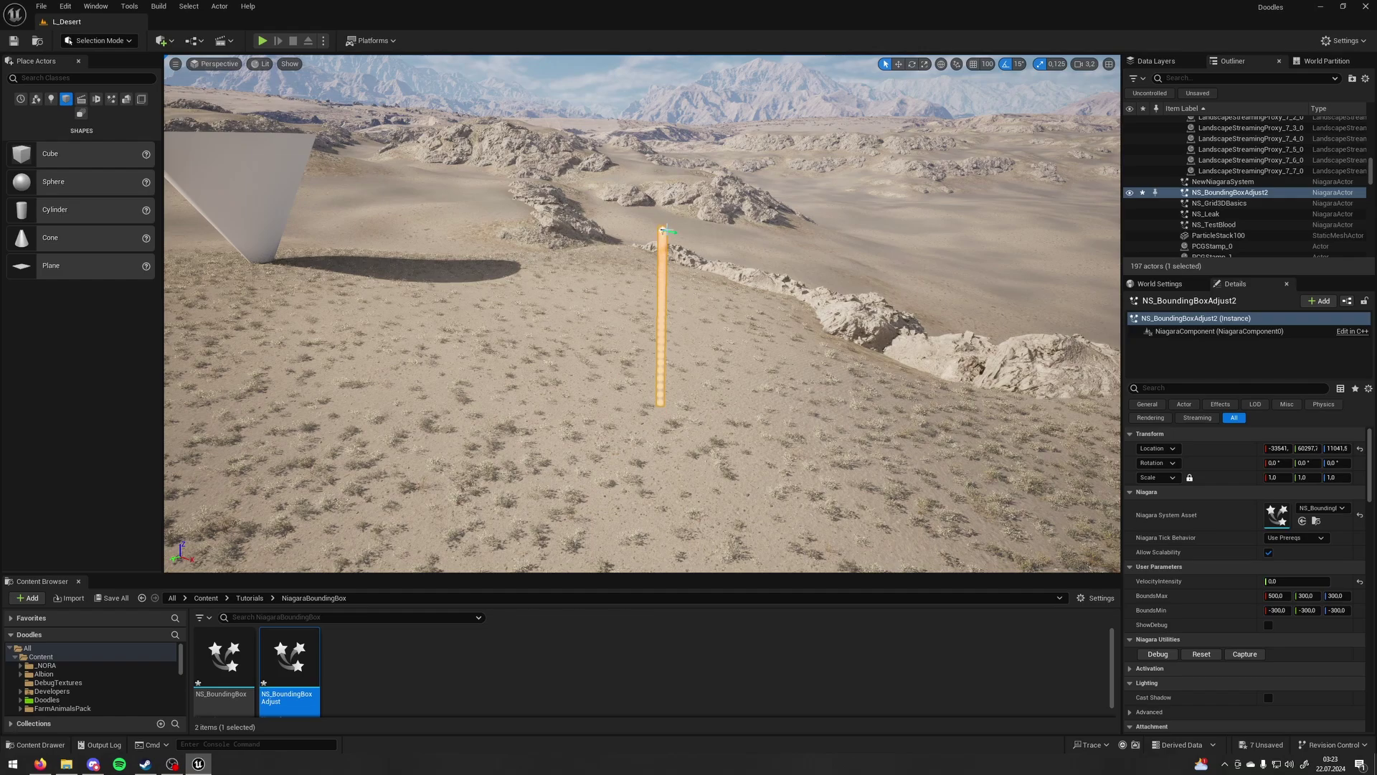
right_drag(662, 230, 655, 232)
key(w)
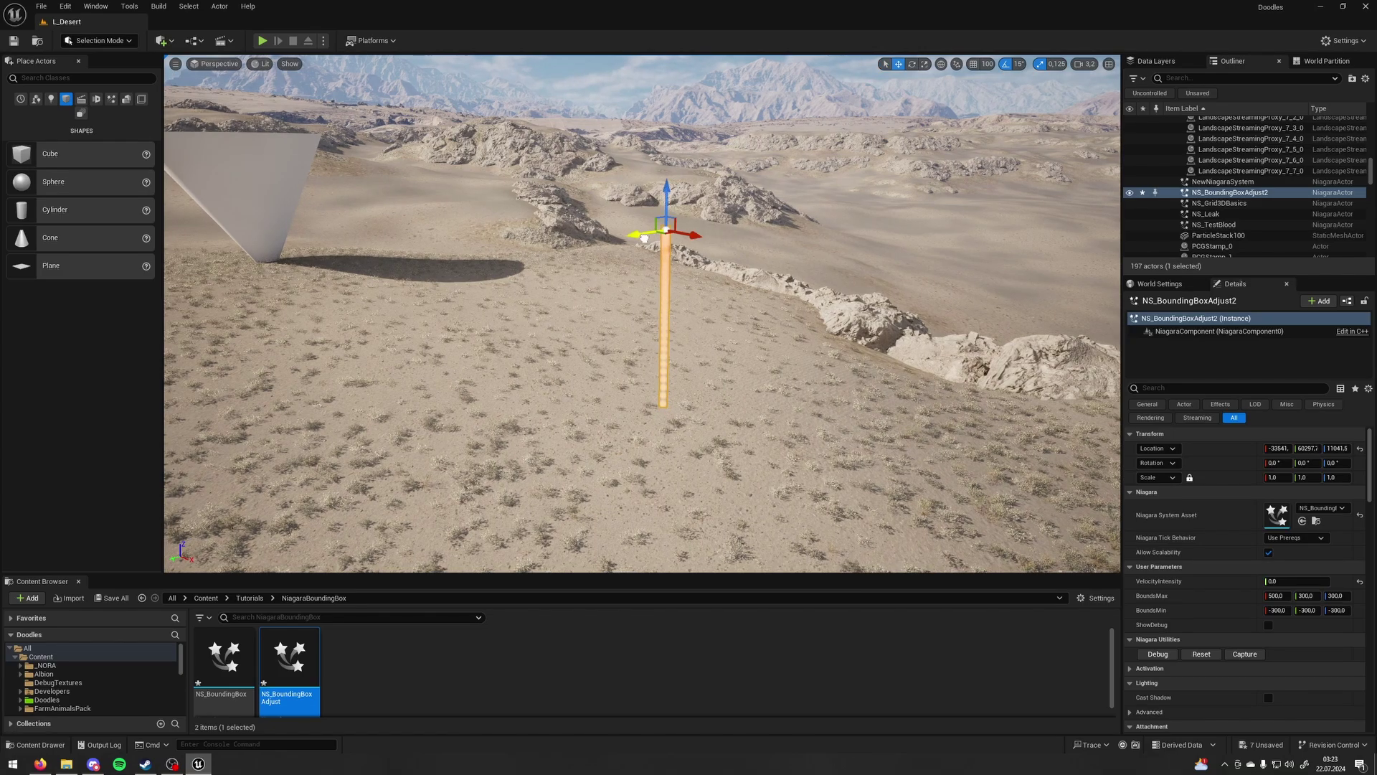
alt+drag(644, 238, 473, 264)
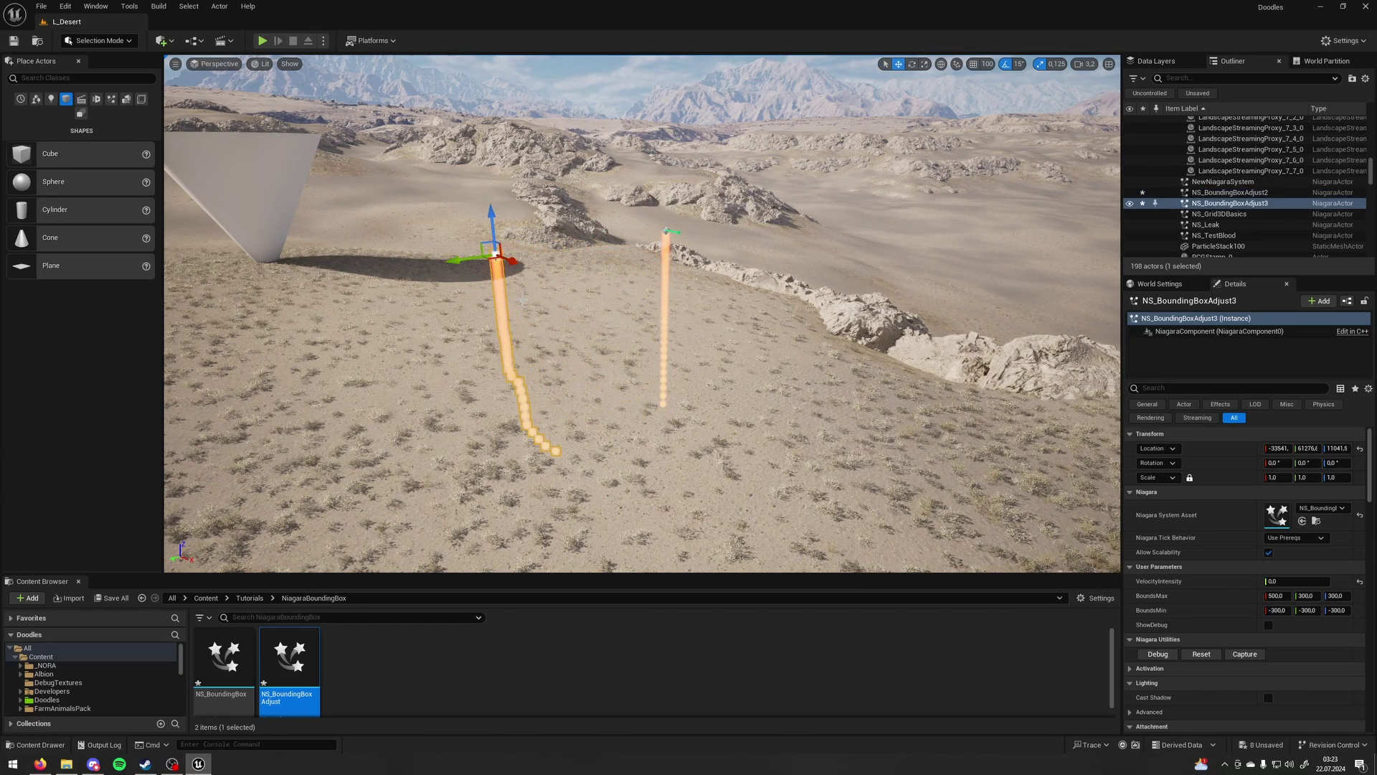
Set the VelocityIntensity user parameter of the duplicated particle actor to 500
right_drag(522, 300, 506, 302)
click(1292, 581)
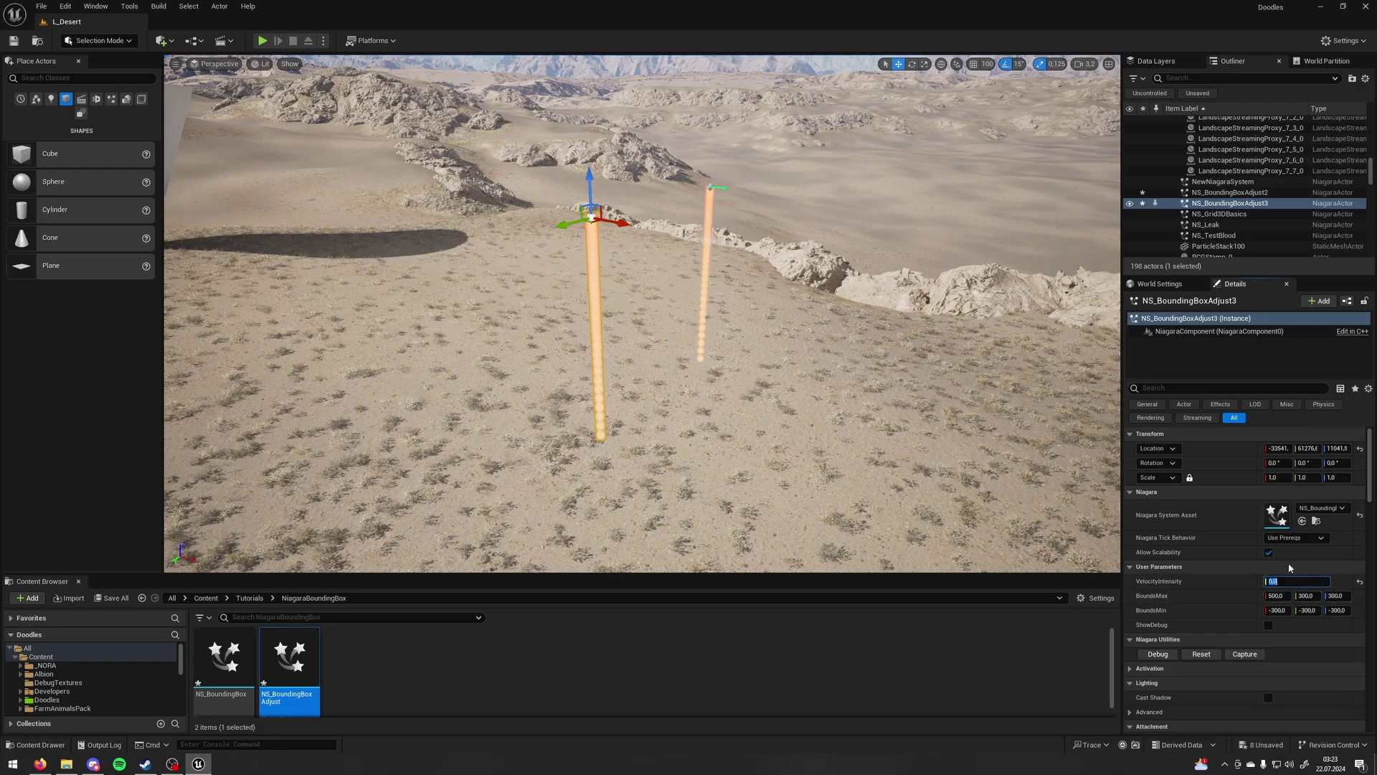
text(500)
key(Return)
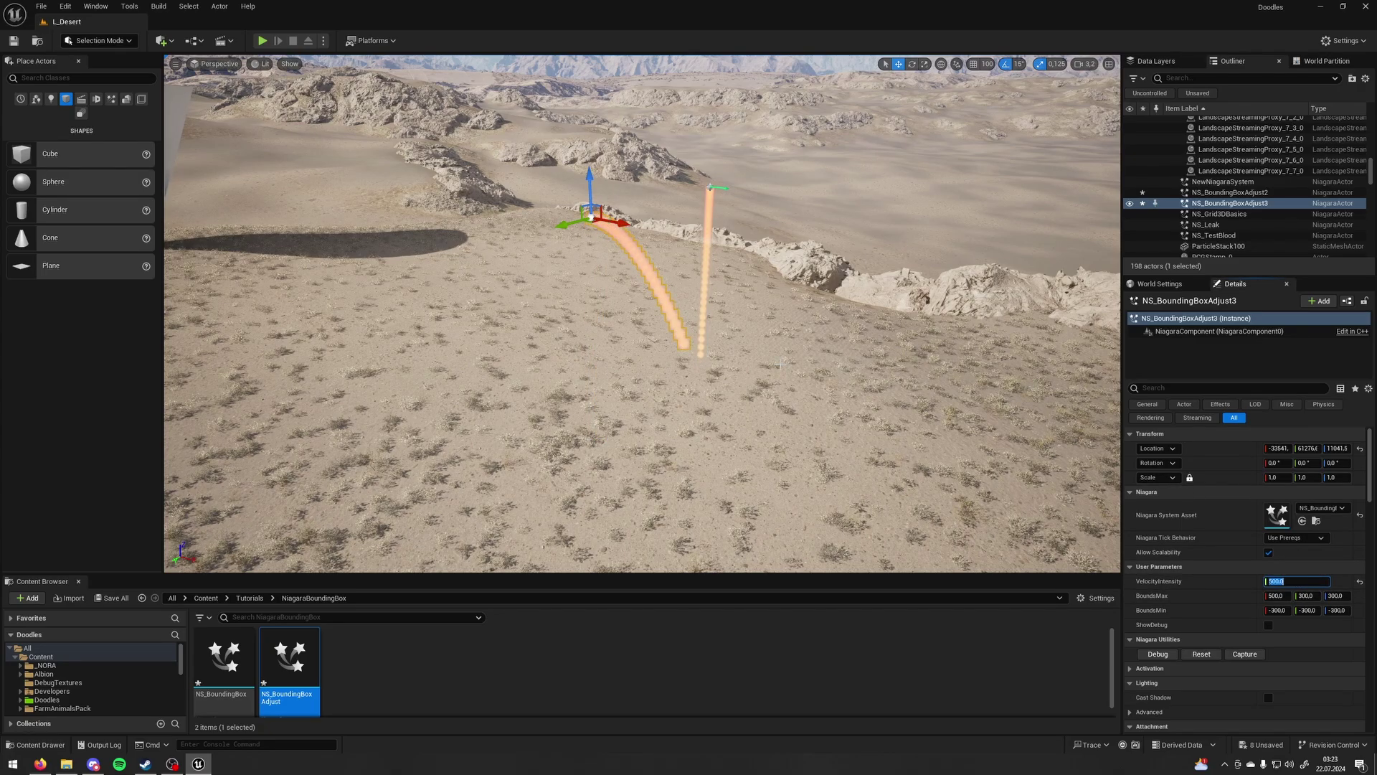
Compare the two particle streams, and open the NS_BoundingBoxAdjust asset in a Niagara editor window moved below the streams
right_drag(782, 363, 818, 345)
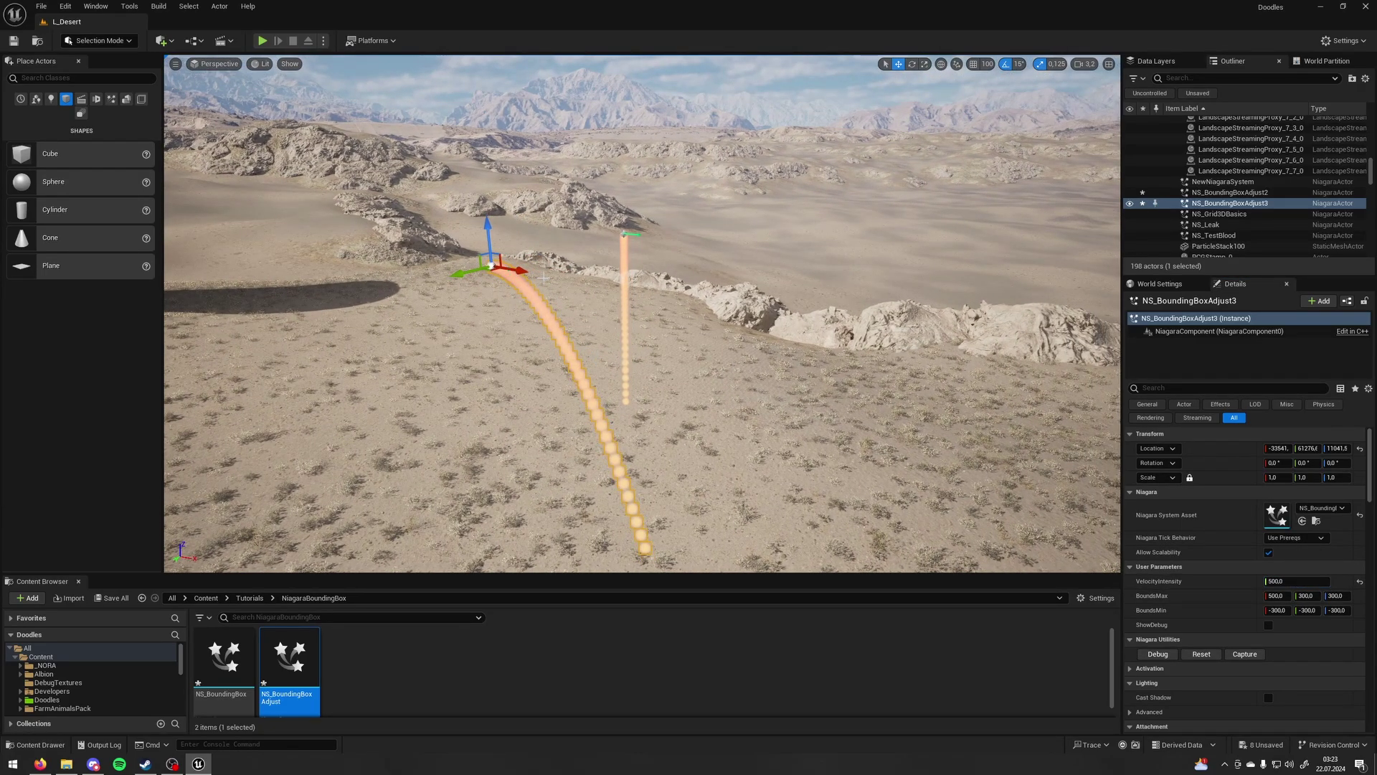
right_drag(544, 278, 541, 292)
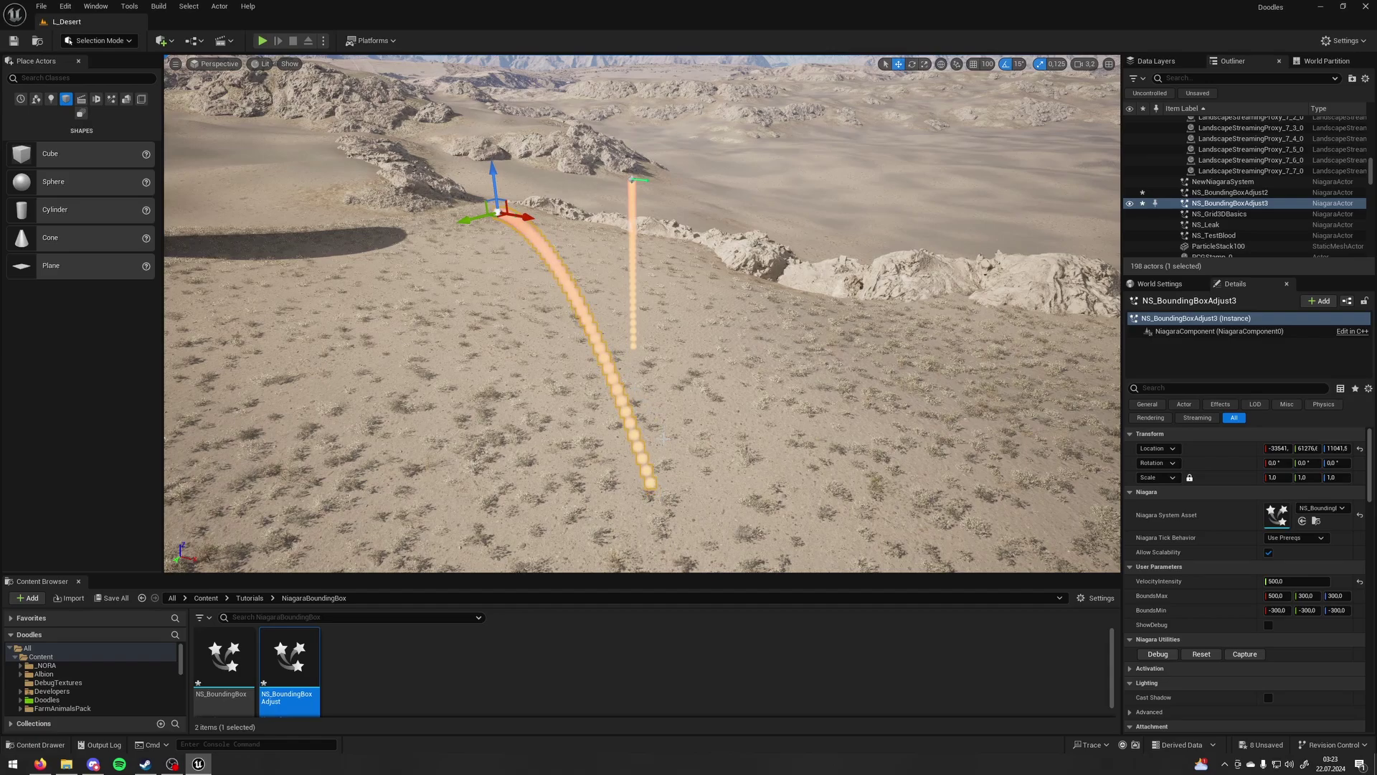
key(a)
right_drag(653, 423, 721, 422)
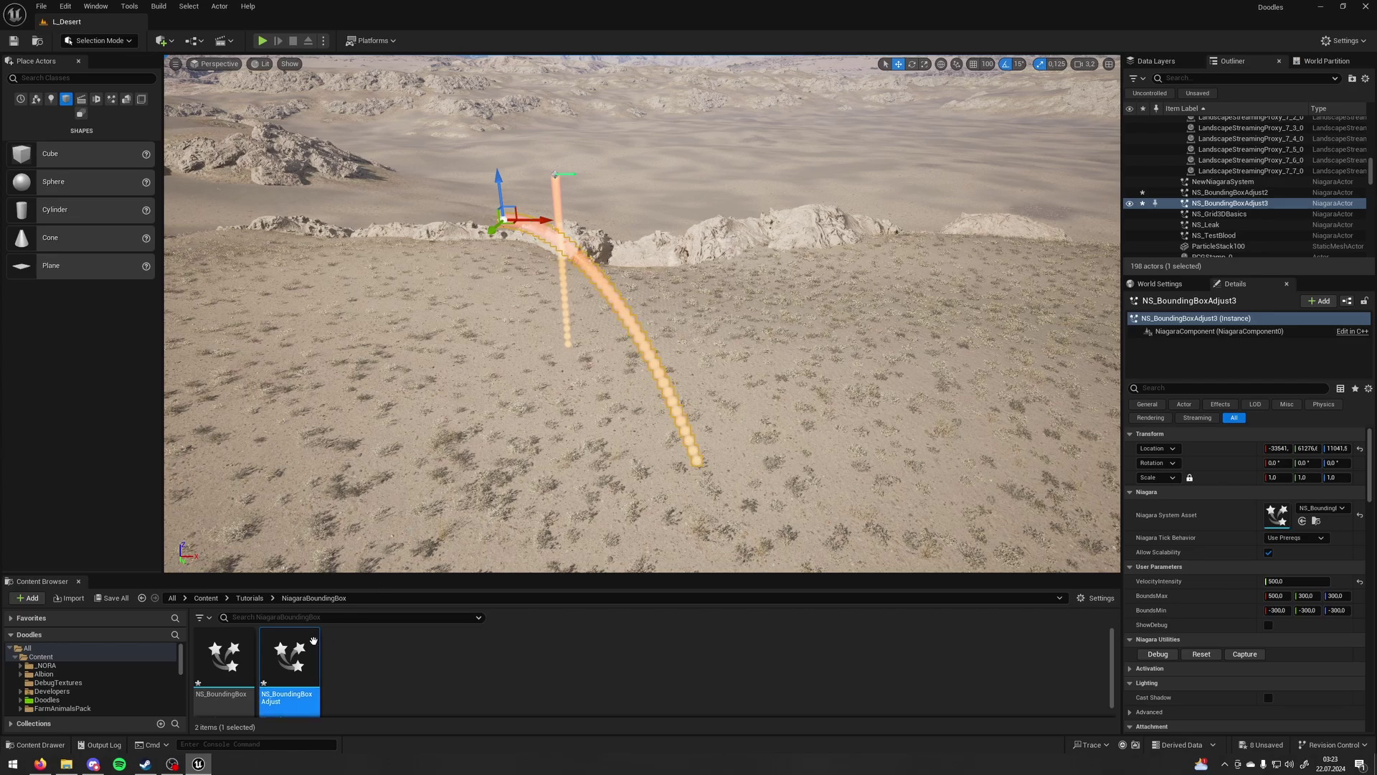
double_click(290, 656)
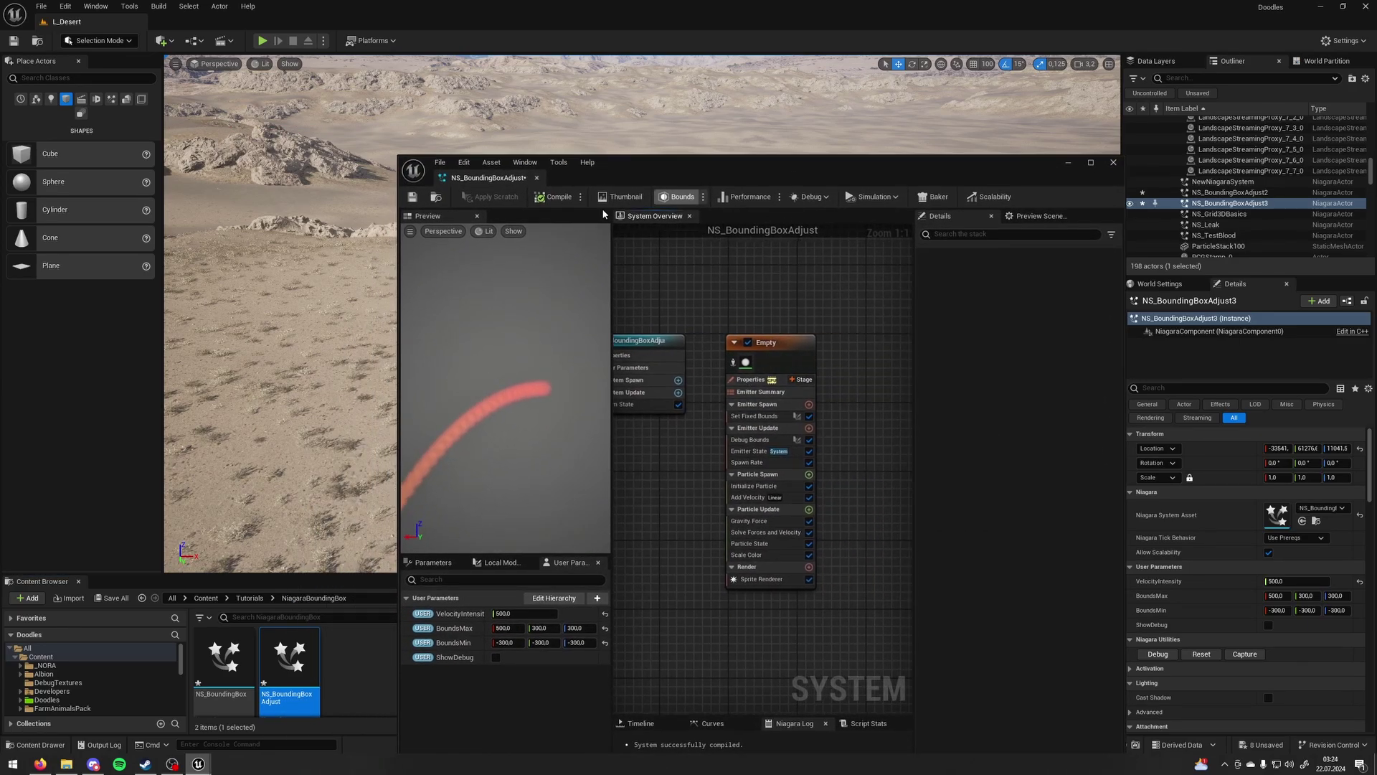
drag(645, 170, 628, 409)
drag(733, 424, 770, 290)
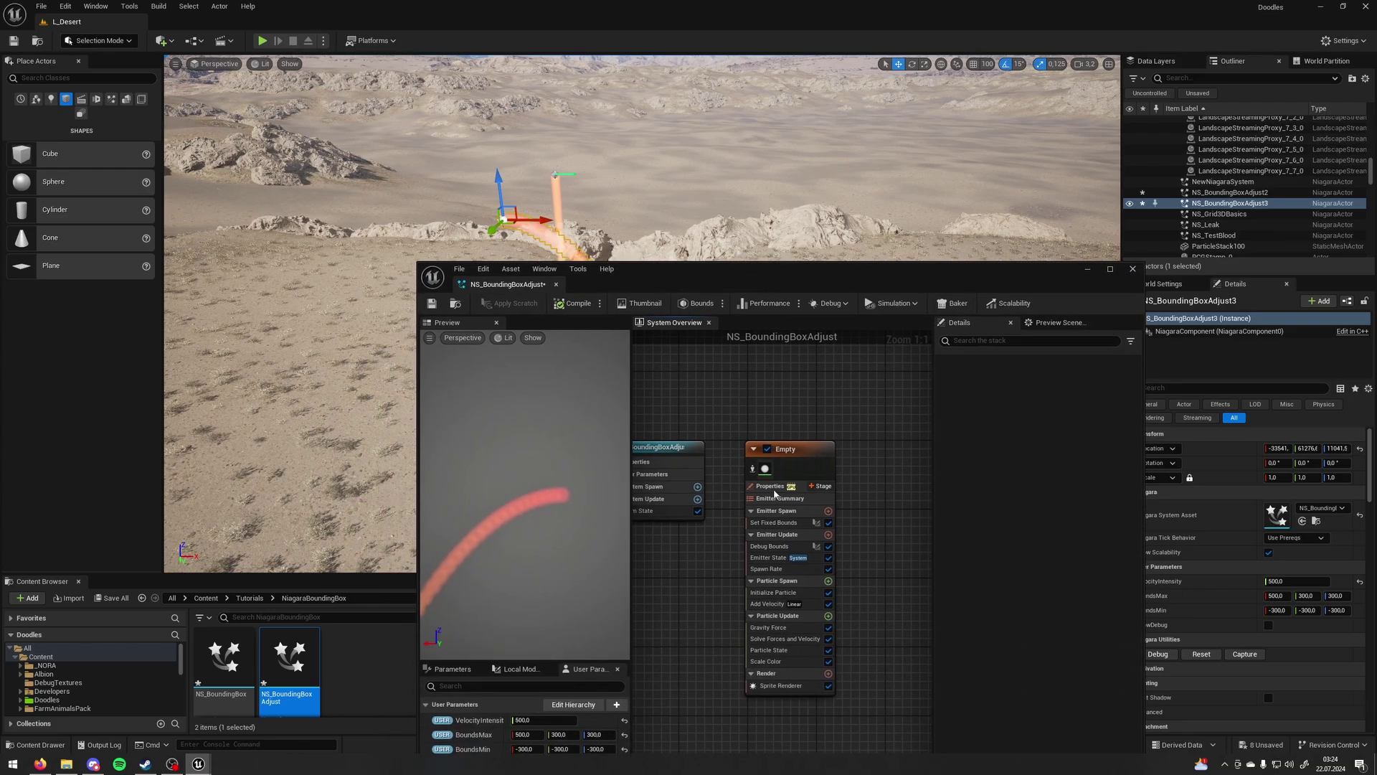
Review the Empty emitter's properties and the inputs of its Set Fixed Bounds module
right_drag(722, 487, 714, 424)
click(739, 423)
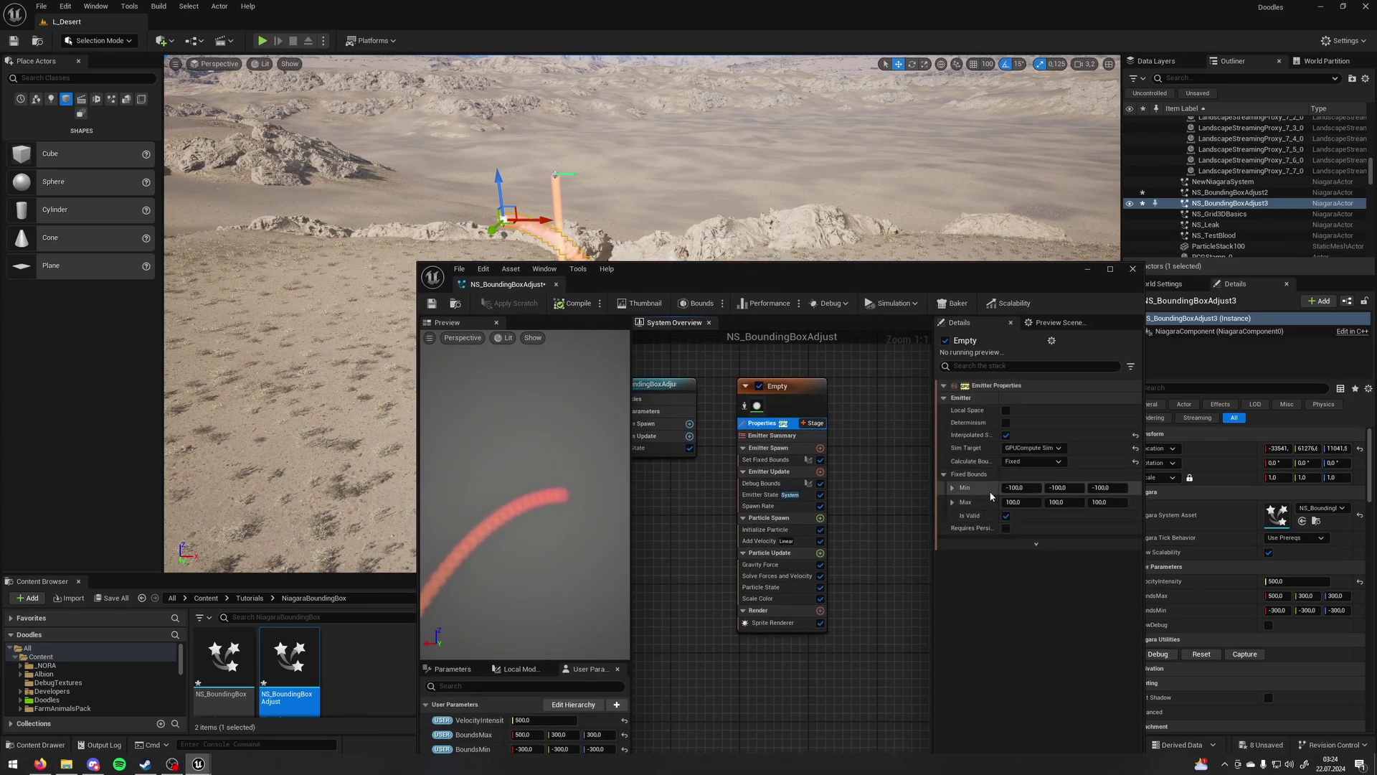
click(759, 483)
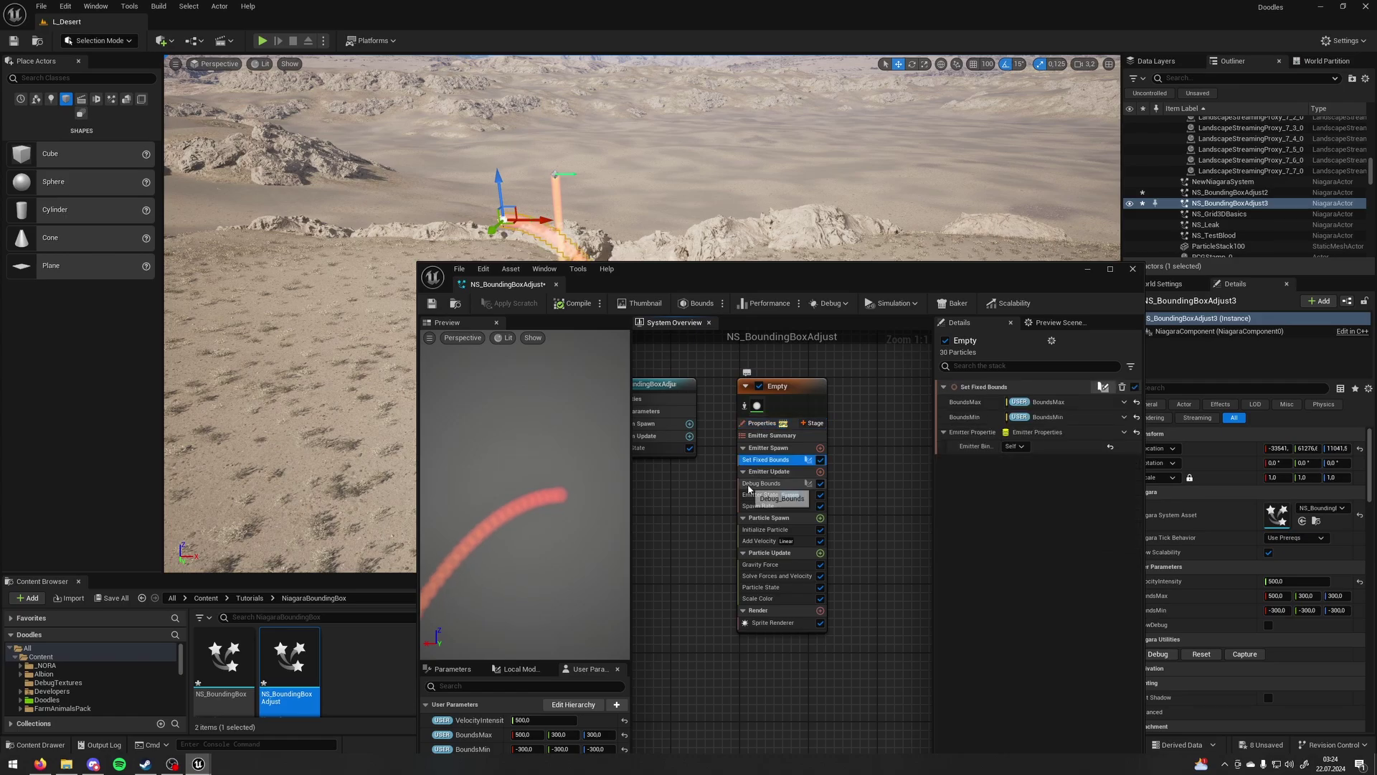
click(762, 460)
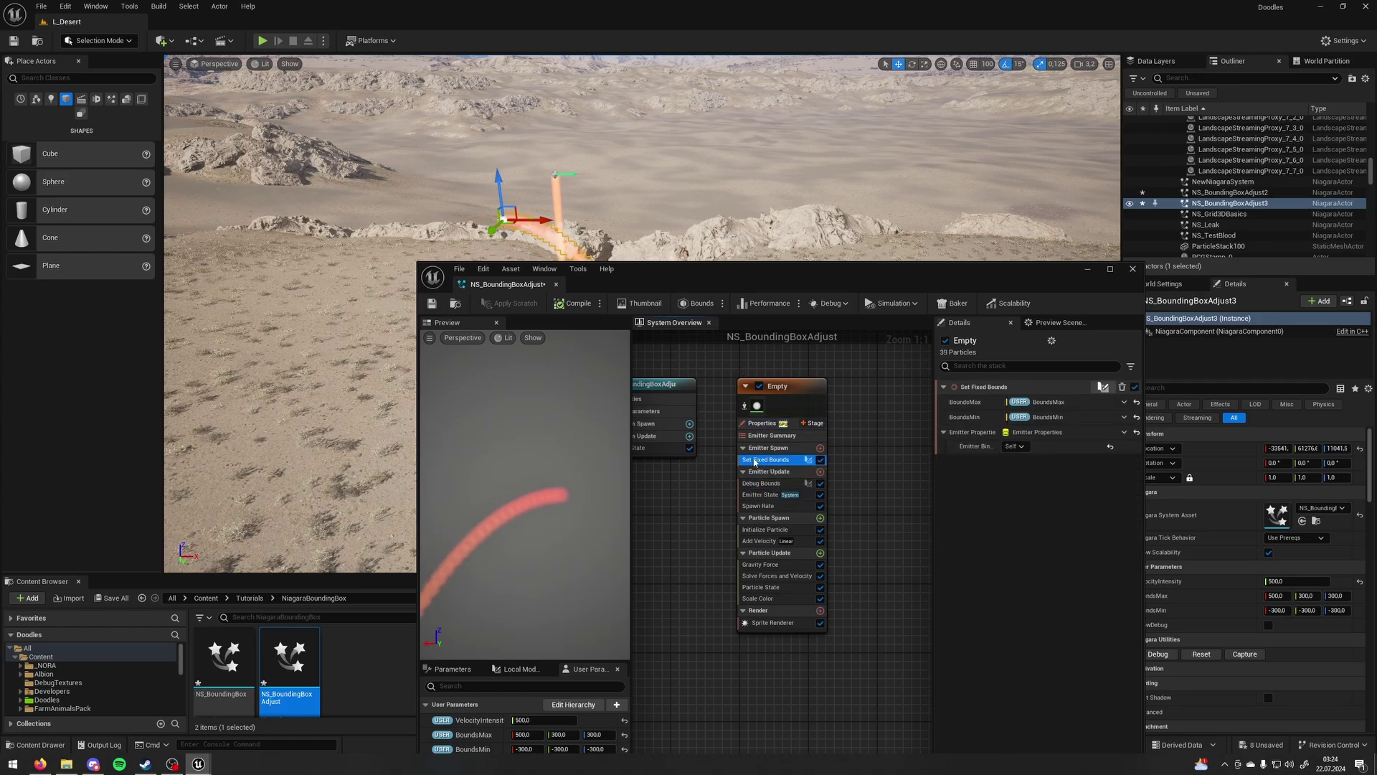
Move the Niagara editor below the particle streams, compare the two actors' user parameters, and maximize the editor again
drag(660, 278, 651, 498)
click(763, 477)
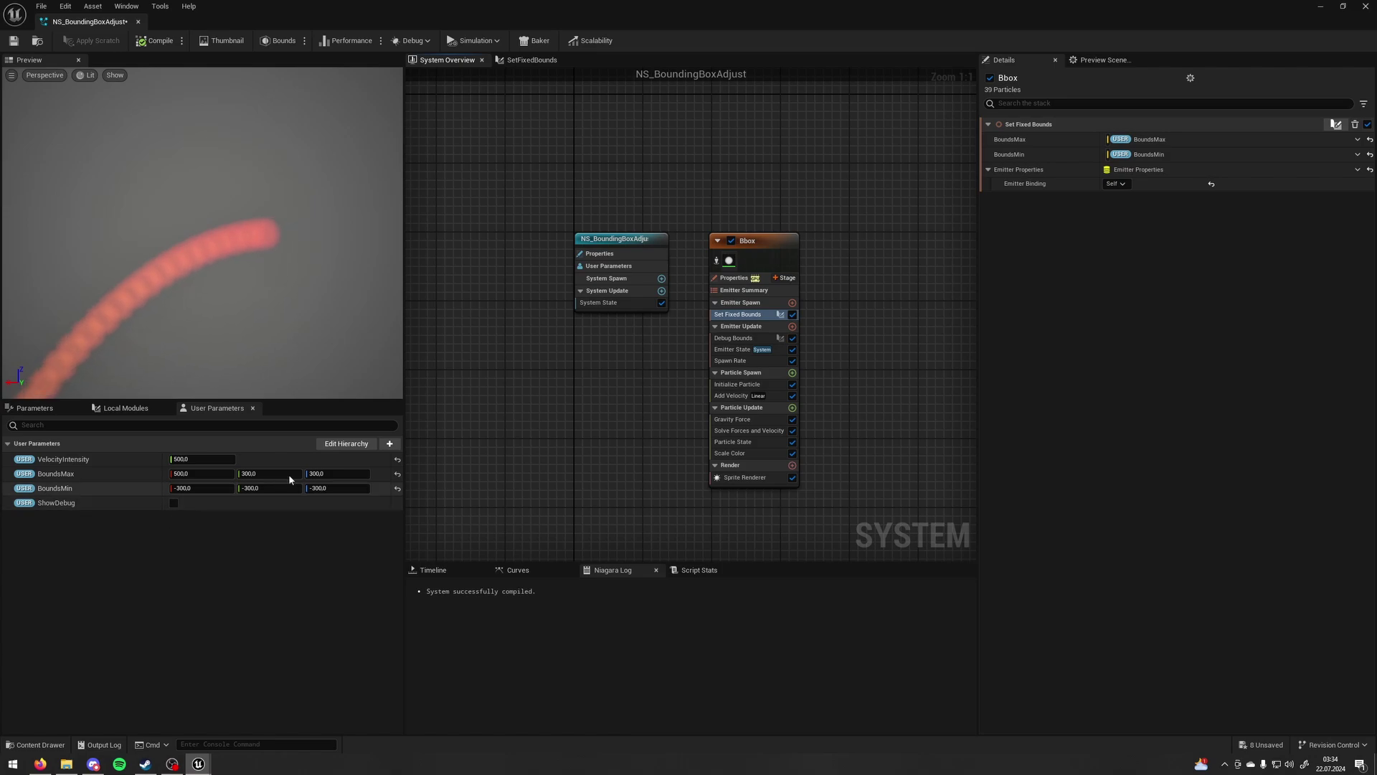
drag(789, 5, 682, 621)
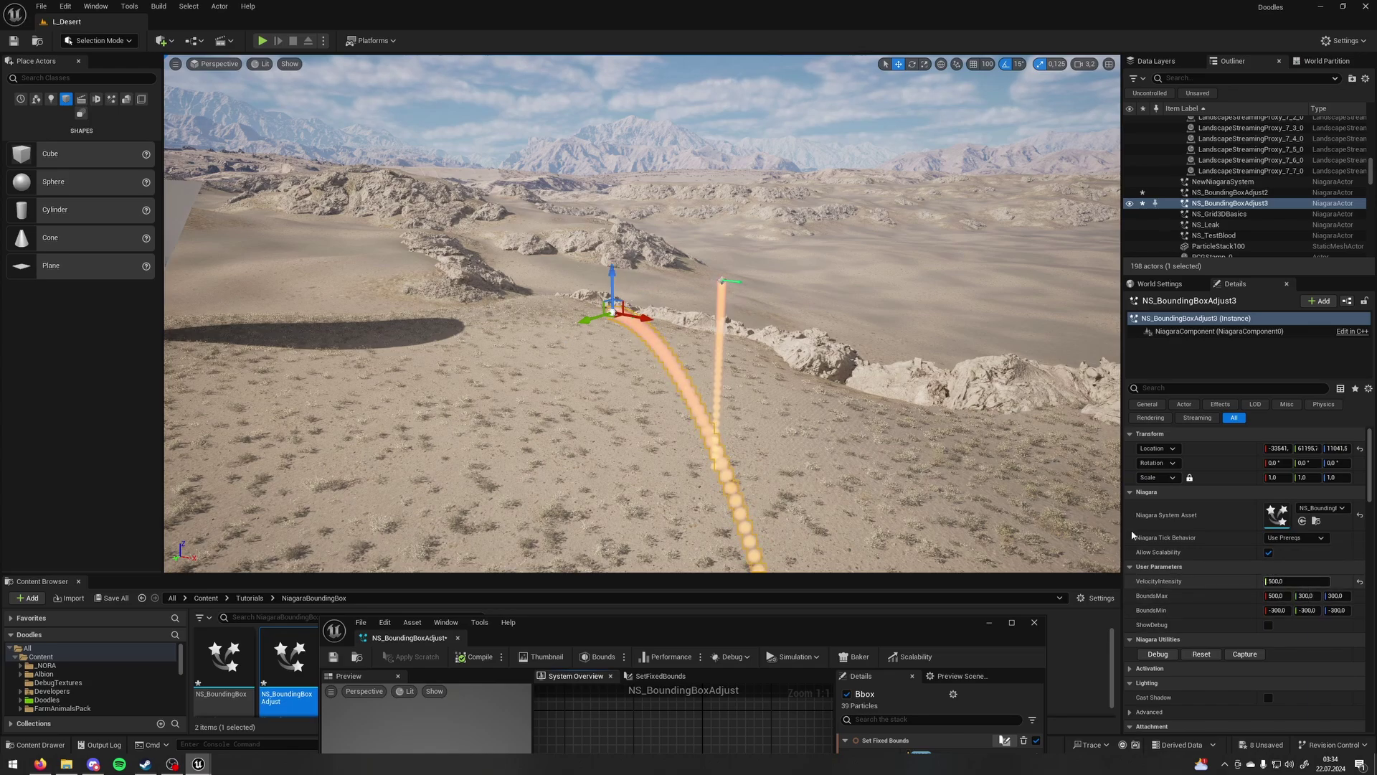
click(722, 287)
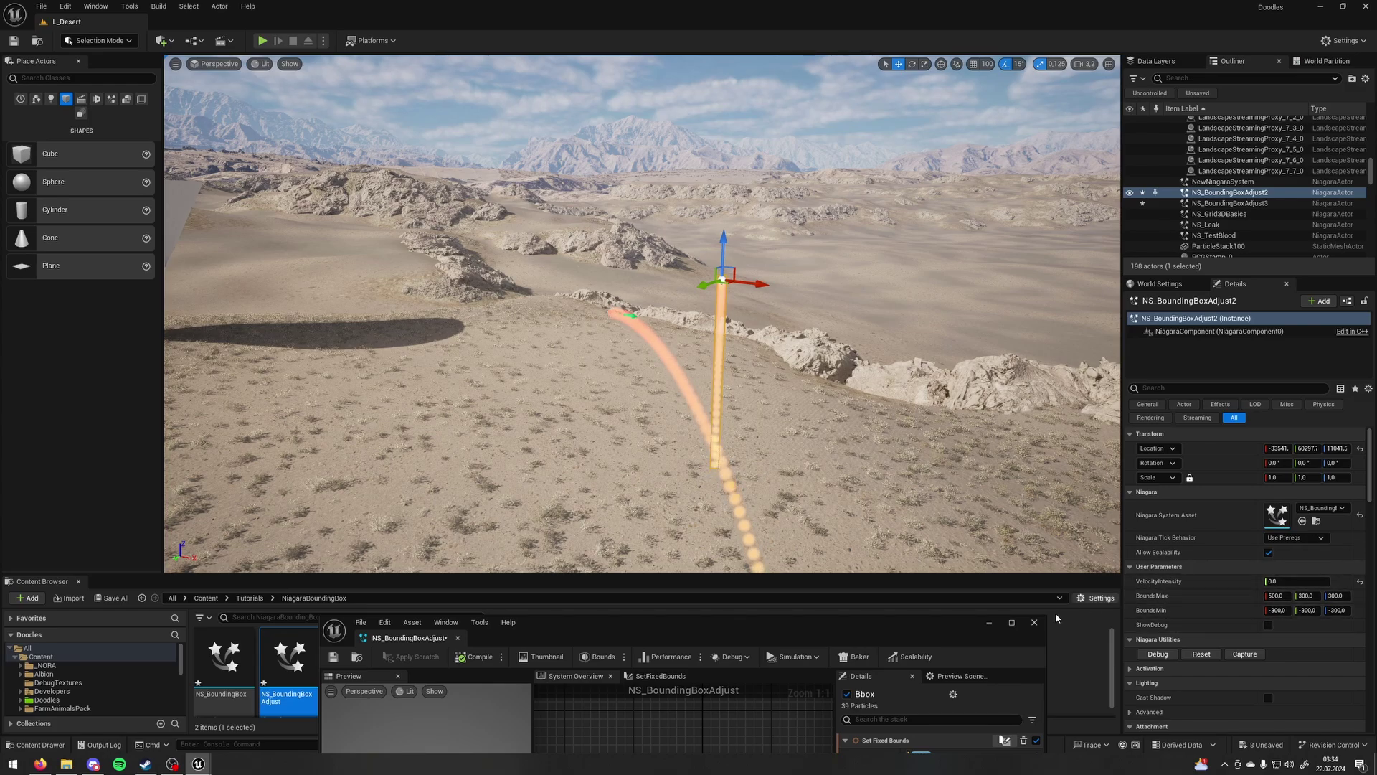
click(1011, 622)
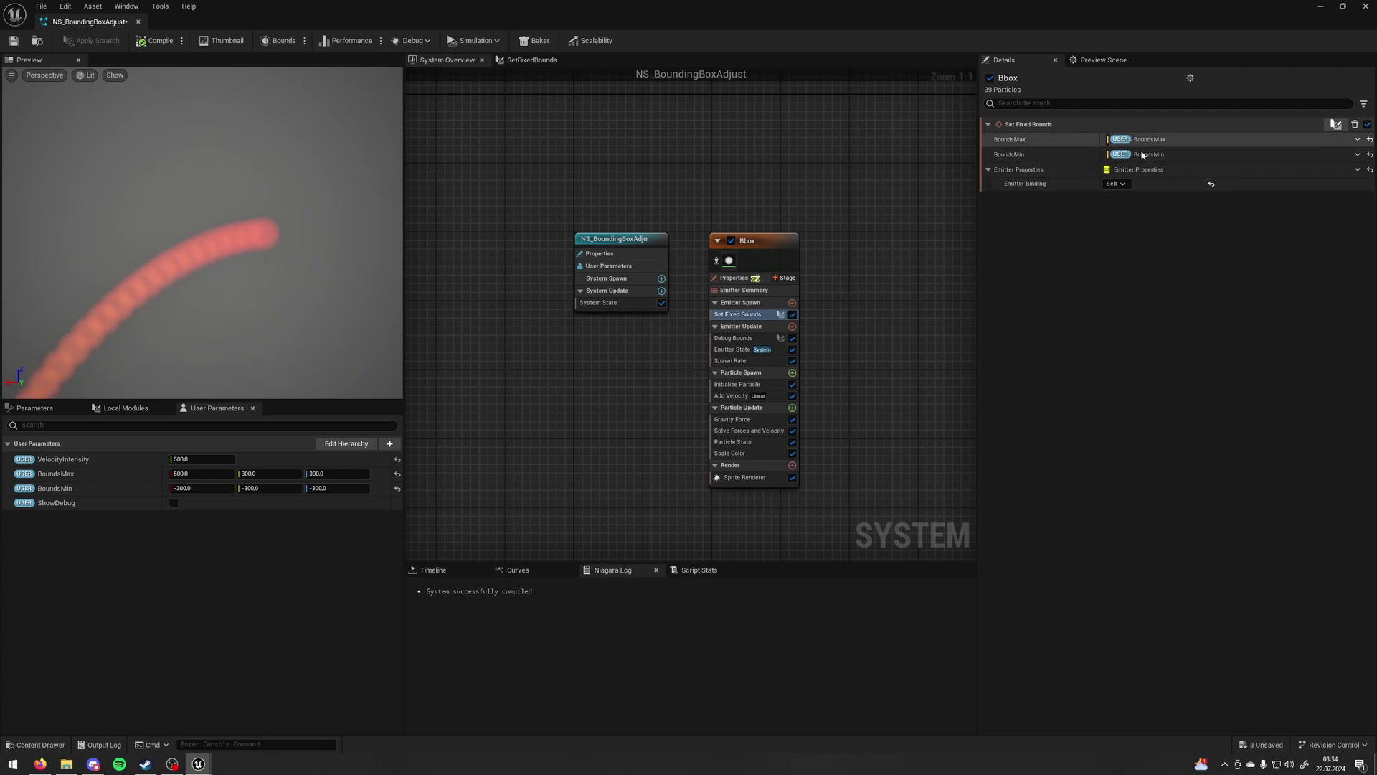
Review the inputs of the Debug Bounds module, and open the Set Fixed Bounds module's script graph to inspect its nodes
click(741, 339)
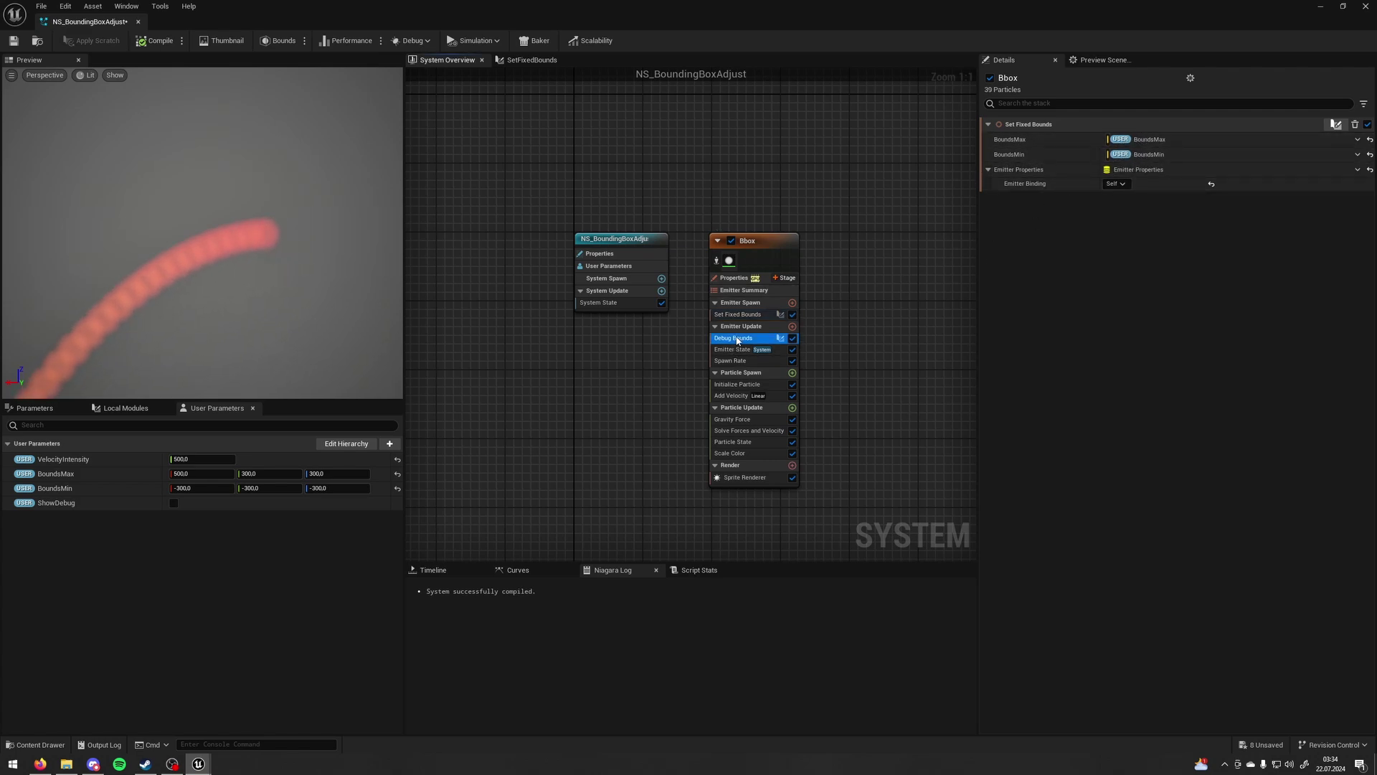
click(739, 315)
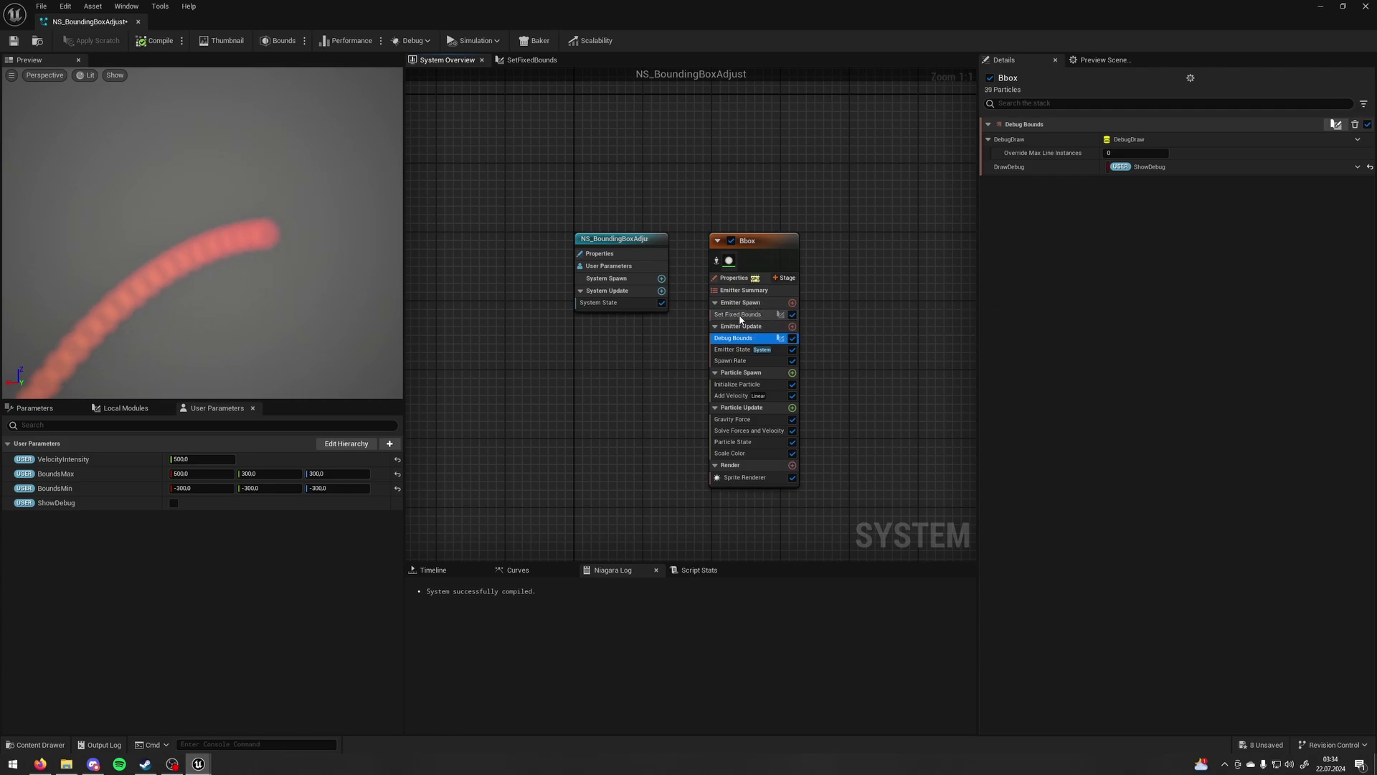
double_click(738, 316)
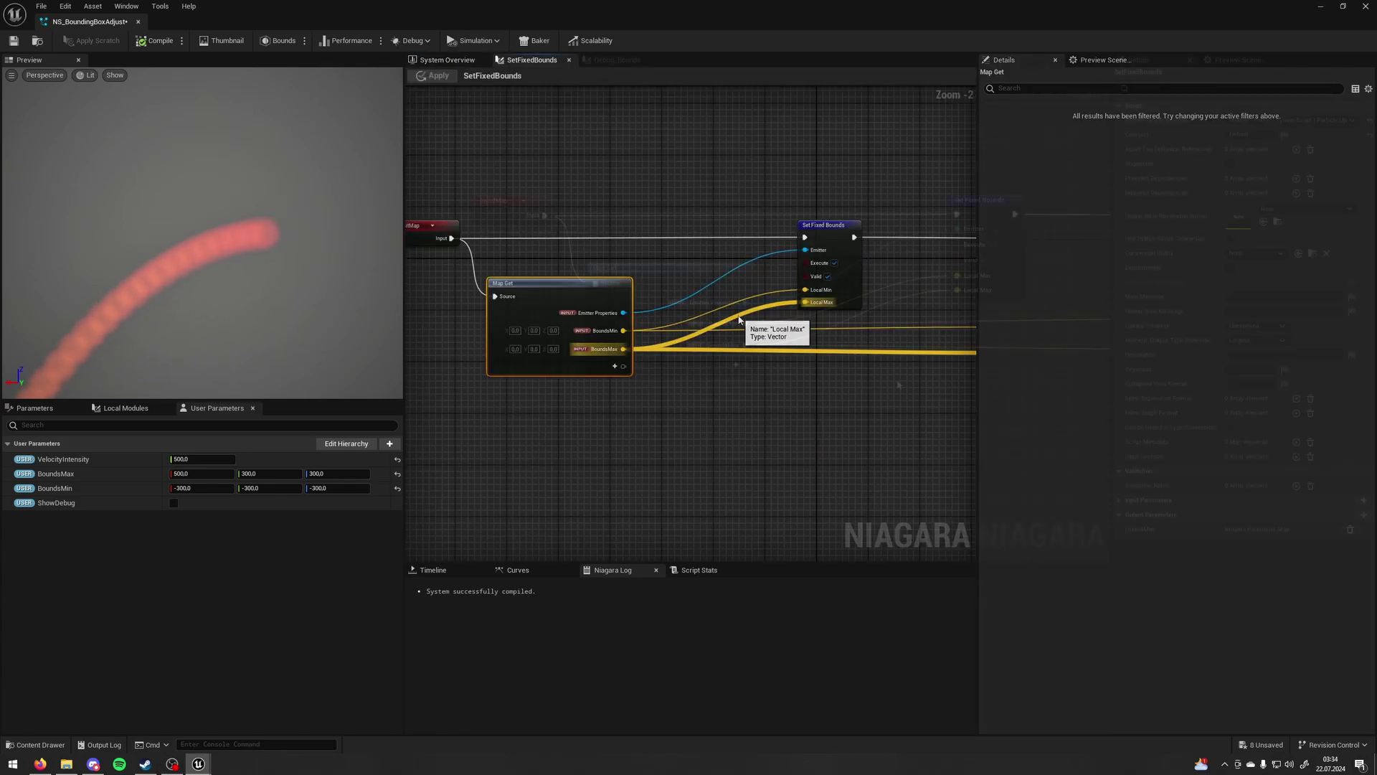
right_drag(897, 380, 953, 371)
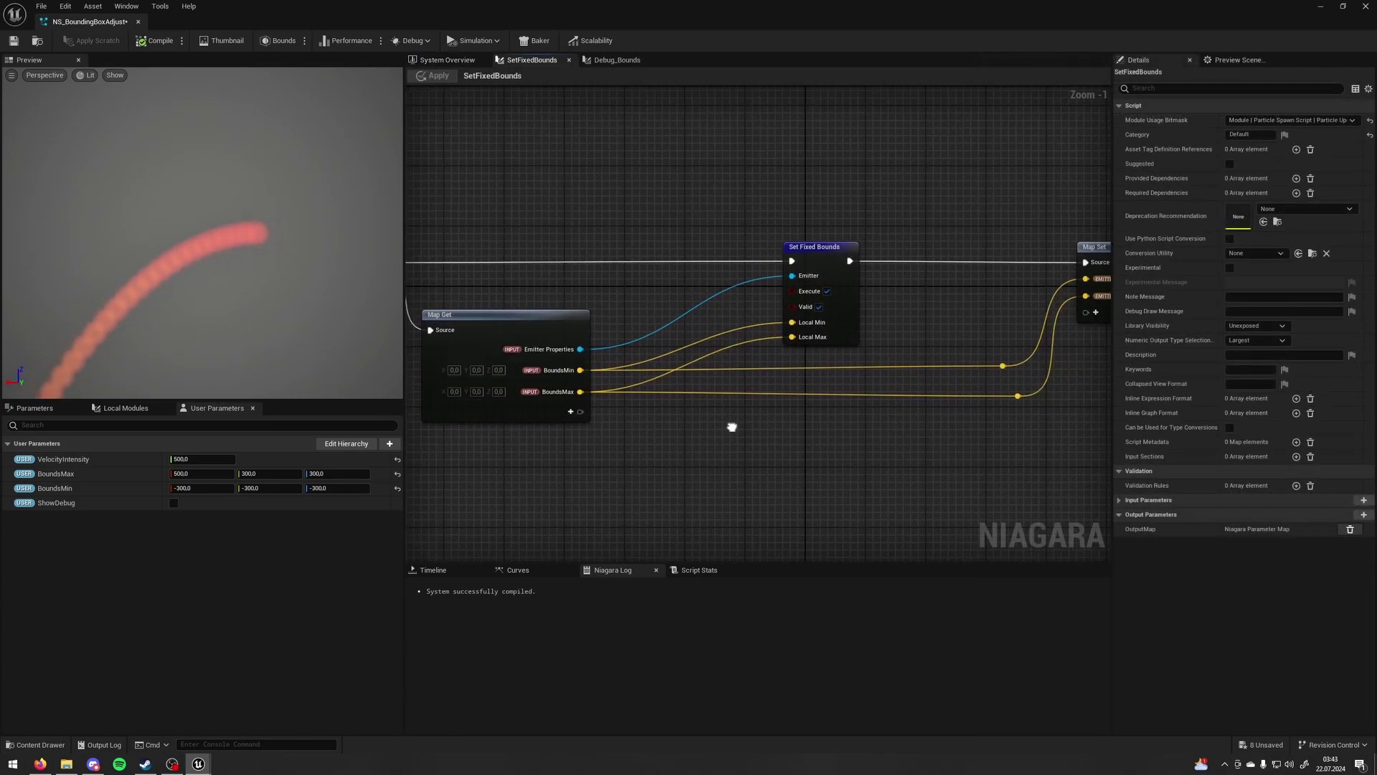
scroll(728, 420, down, 1)
scroll(769, 344, up, 2)
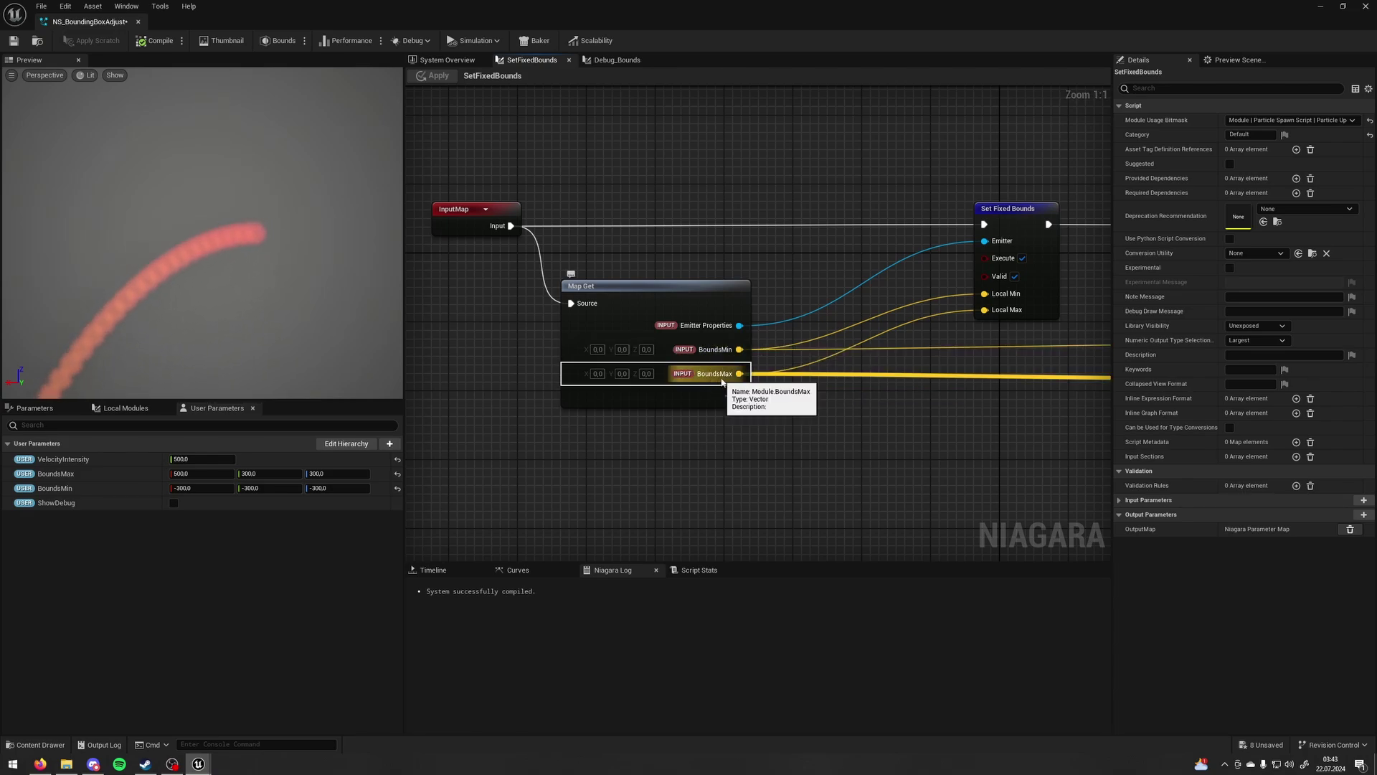
Check the module's inputs in the system overview, and browse the Data Interface types available for the Map Get node in the SetFixedBounds graph
click(440, 60)
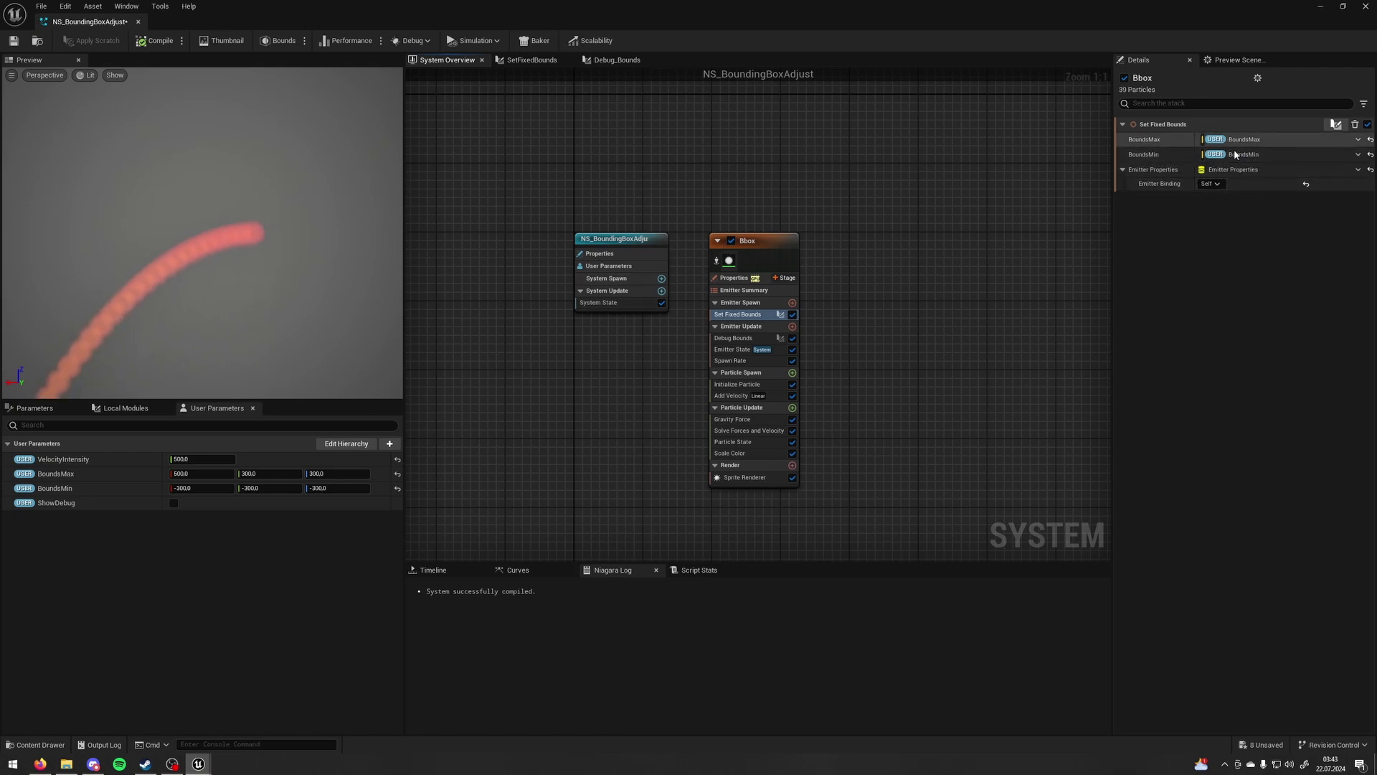
double_click(738, 314)
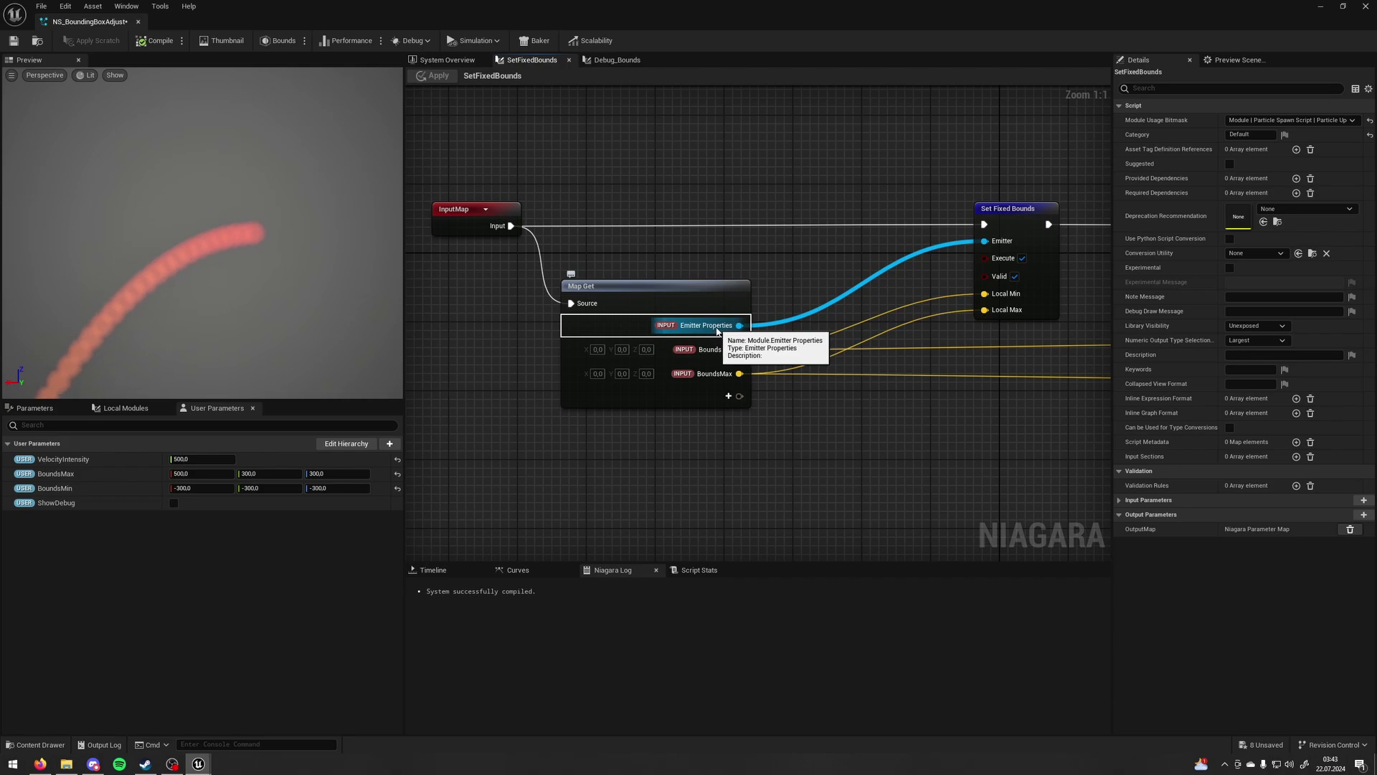
click(729, 396)
click(734, 422)
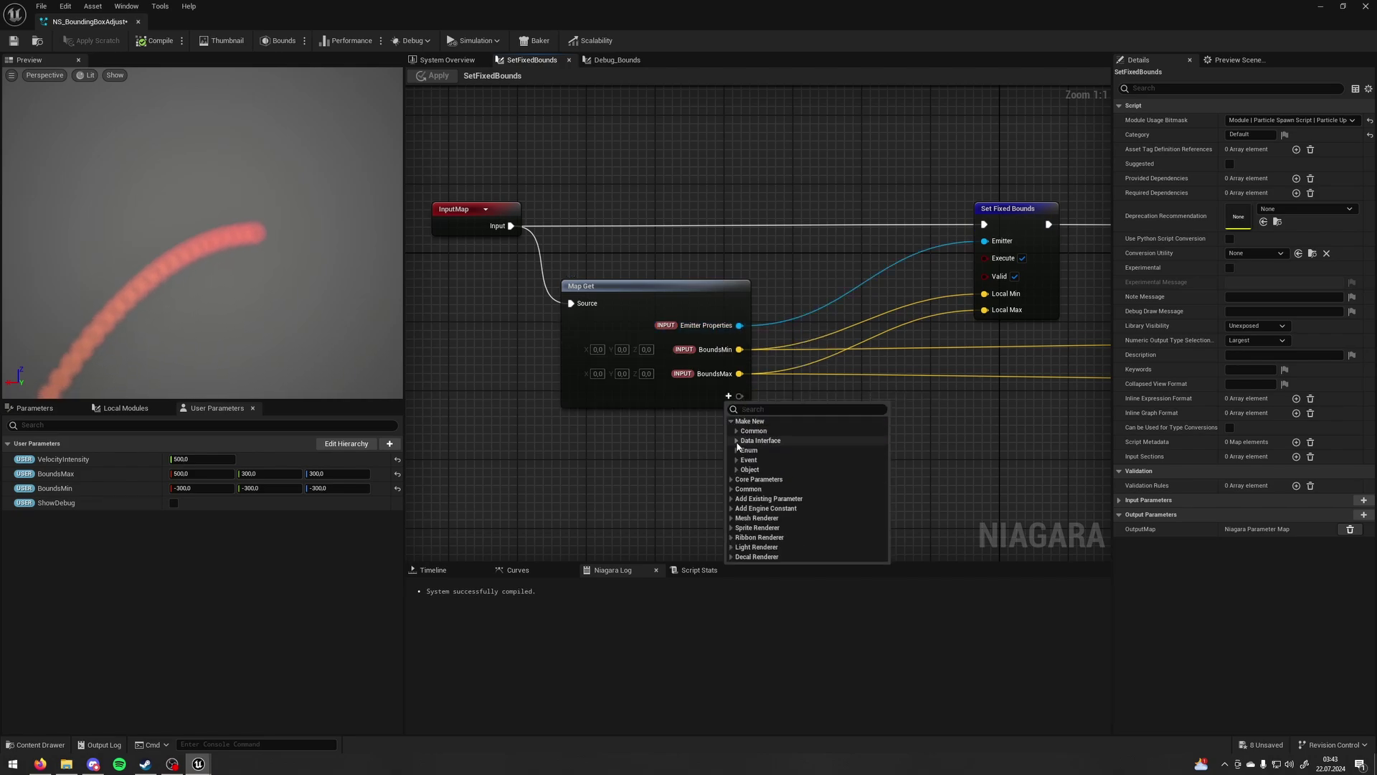
click(737, 441)
scroll(765, 307, down, 1)
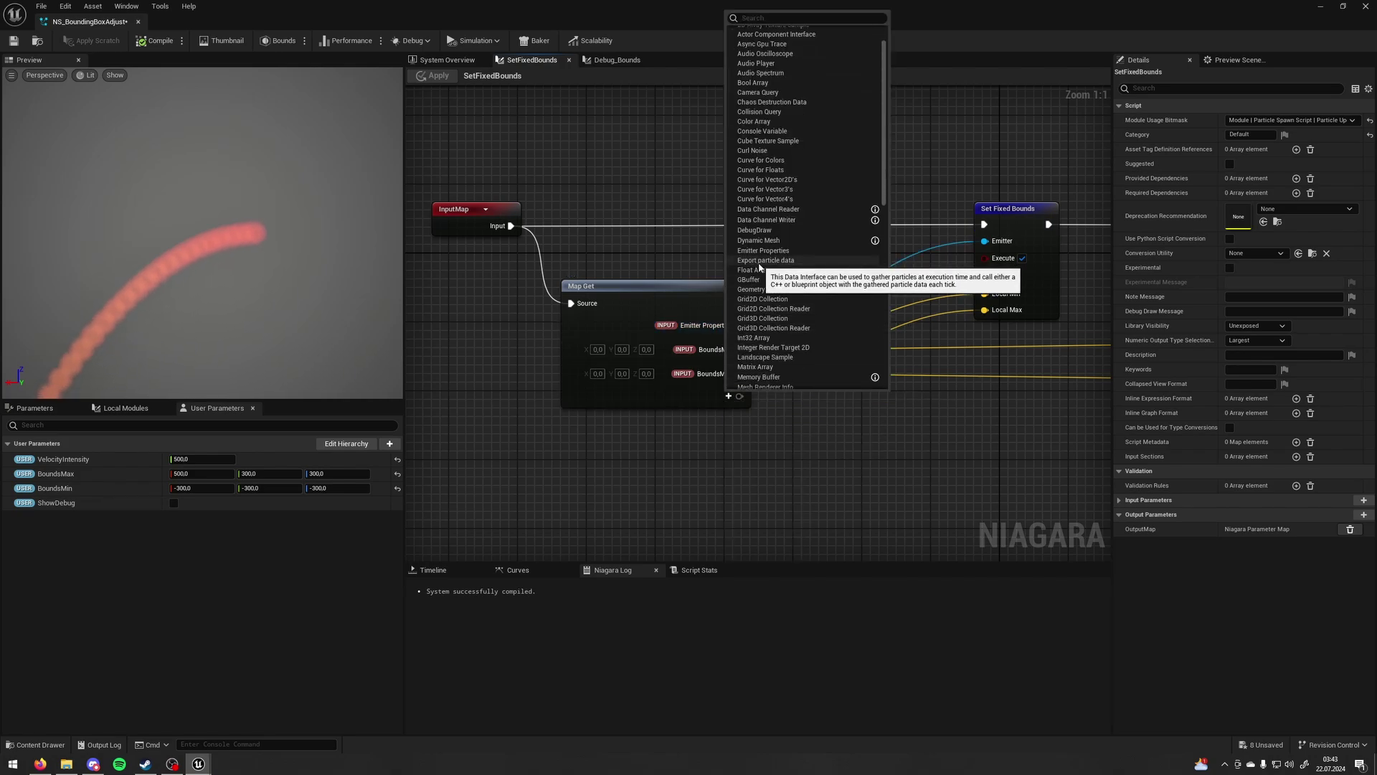
click(861, 469)
Examine the Set Fixed Bounds node and how the Emitter Properties, BoundsMin and BoundsMax inputs feed it
right_drag(852, 388, 705, 421)
click(857, 244)
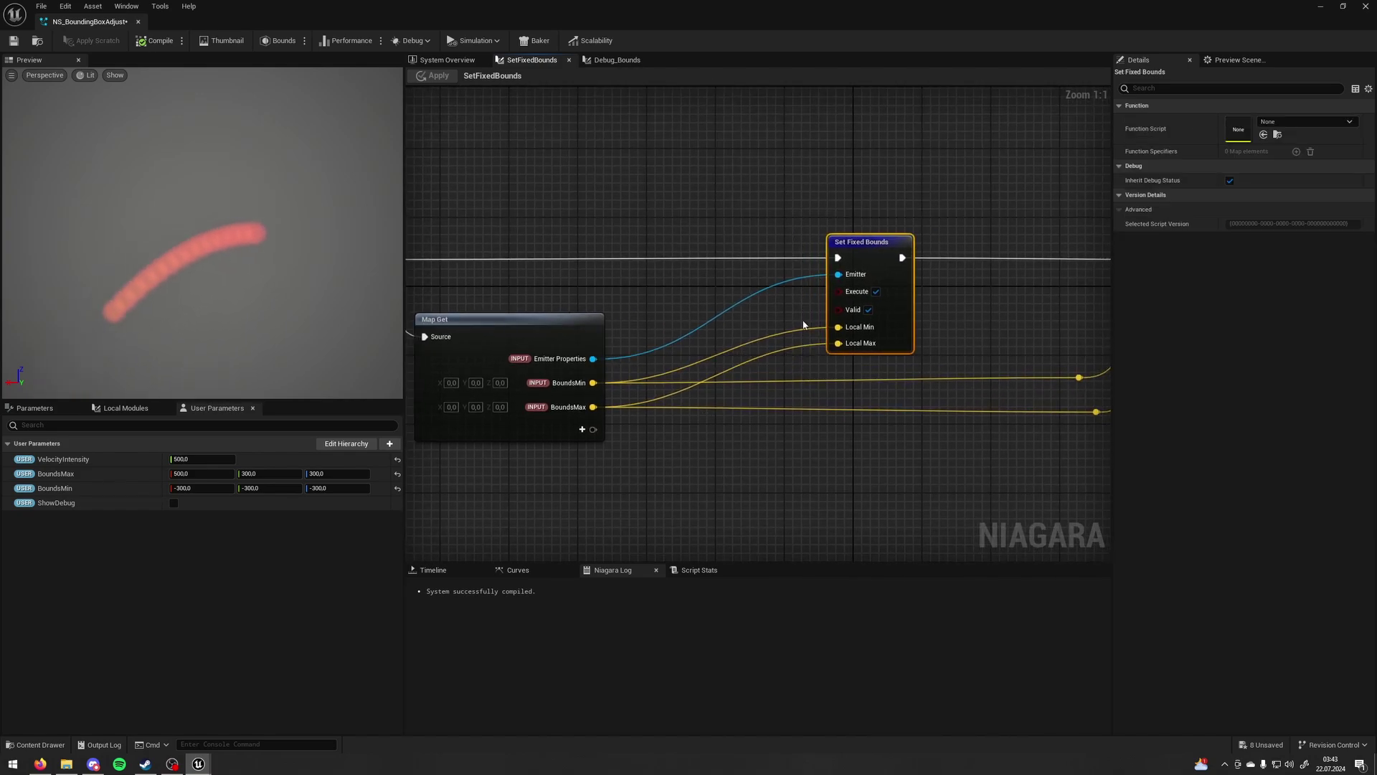
right_drag(805, 299, 757, 310)
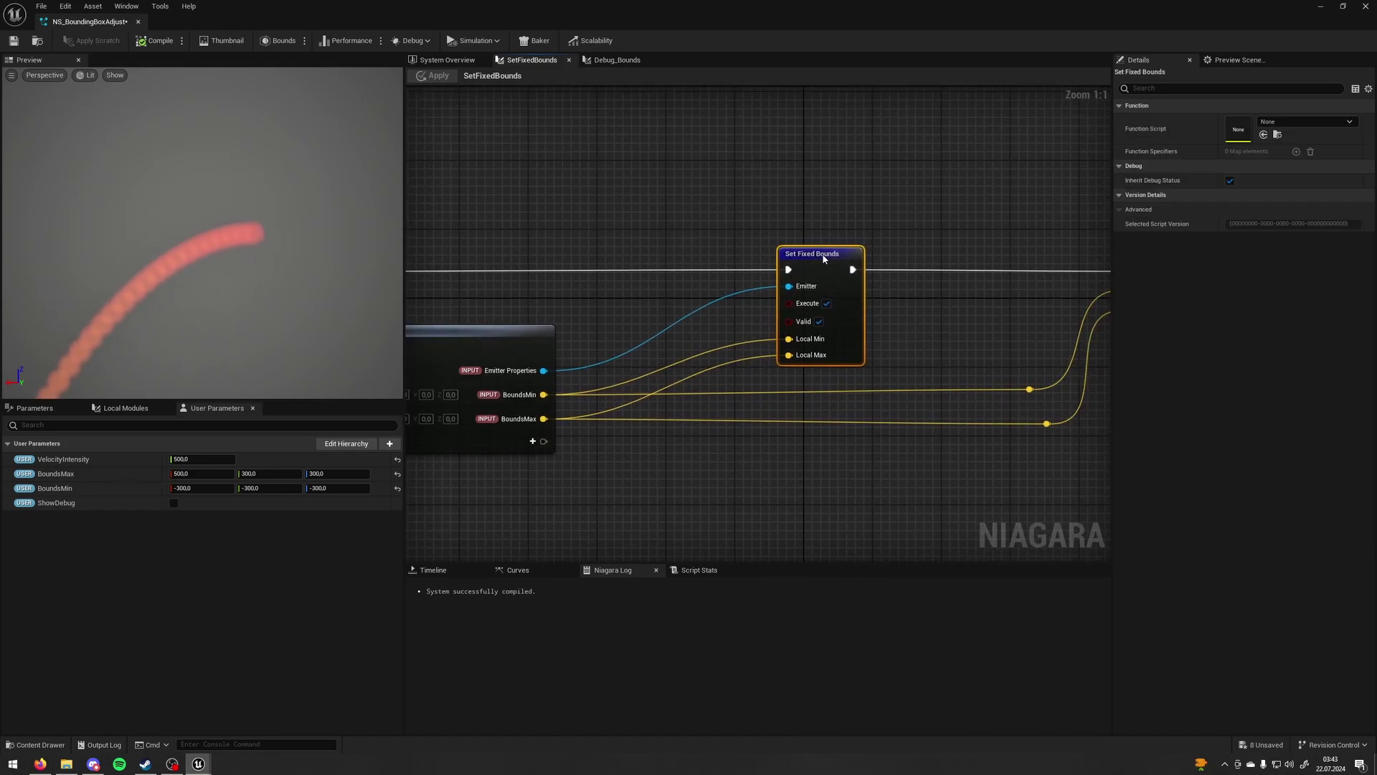
click(747, 316)
right_drag(791, 356, 818, 332)
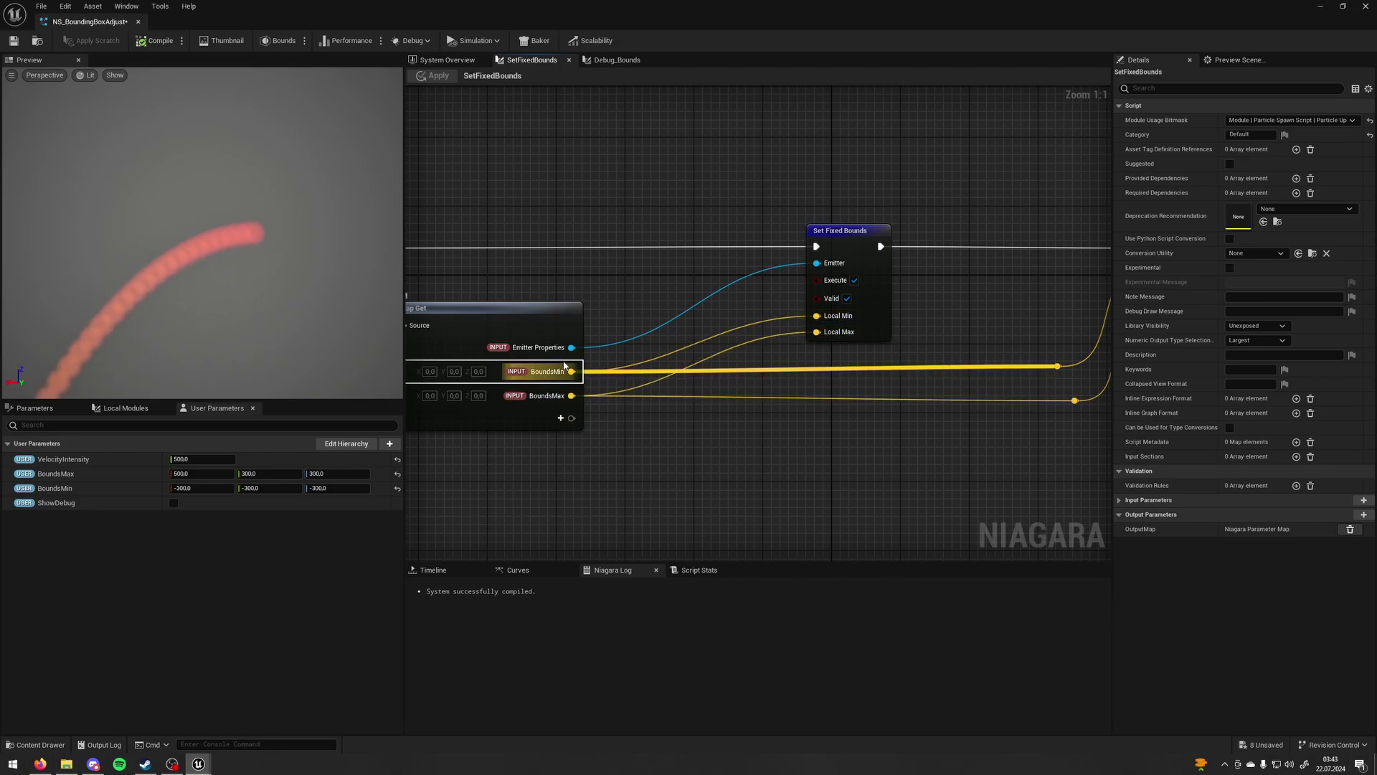
Examine the Map Set node and the connections that write the bounds inputs to the emitter's BoundsMin and BoundsMax parameters
right_drag(964, 338, 673, 333)
drag(1005, 174, 709, 417)
right_drag(954, 347, 894, 370)
right_click(830, 313)
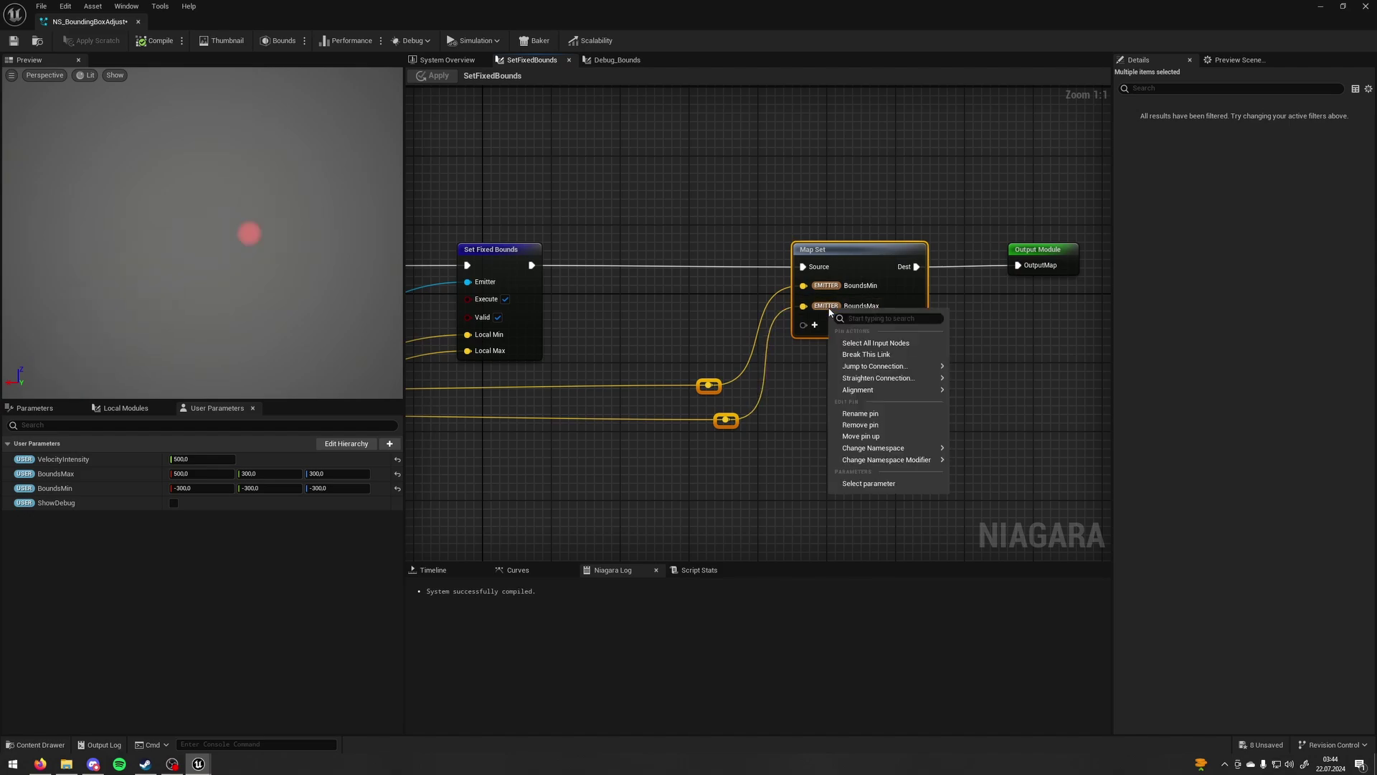
click(781, 399)
click(947, 232)
drag(954, 219, 699, 427)
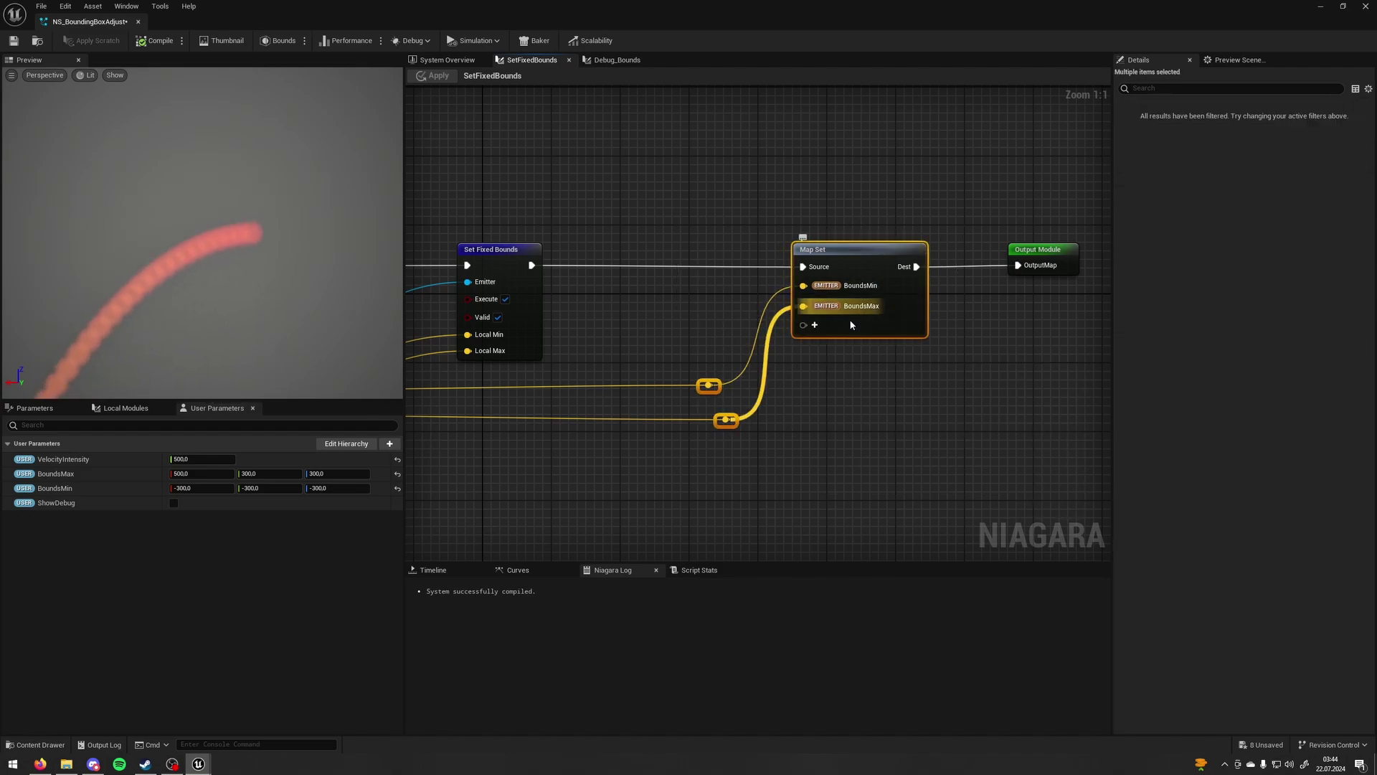
scroll(739, 311, down, 4)
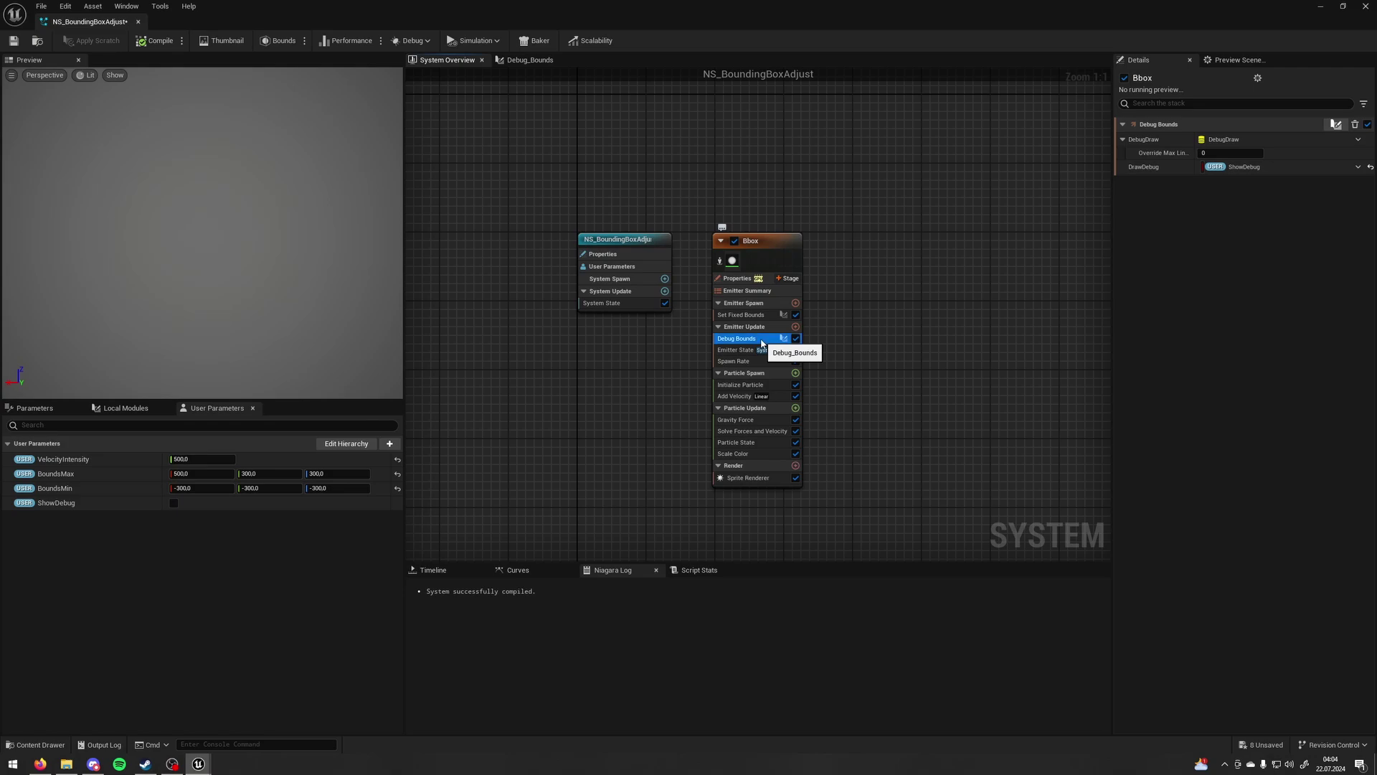
Open the Debug Bounds module's script graph and follow its connections from the Map Get node to the Draw Box node
double_click(737, 339)
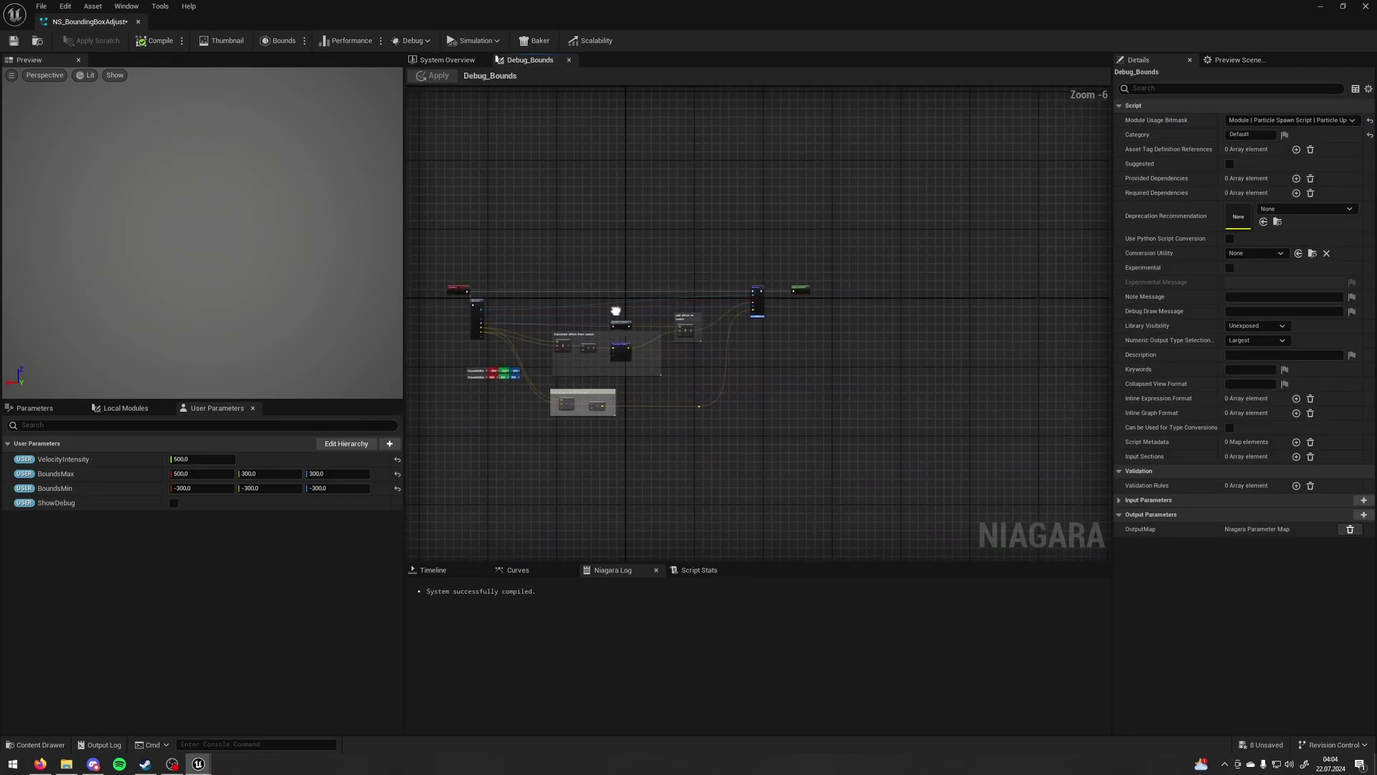
scroll(631, 313, up, 3)
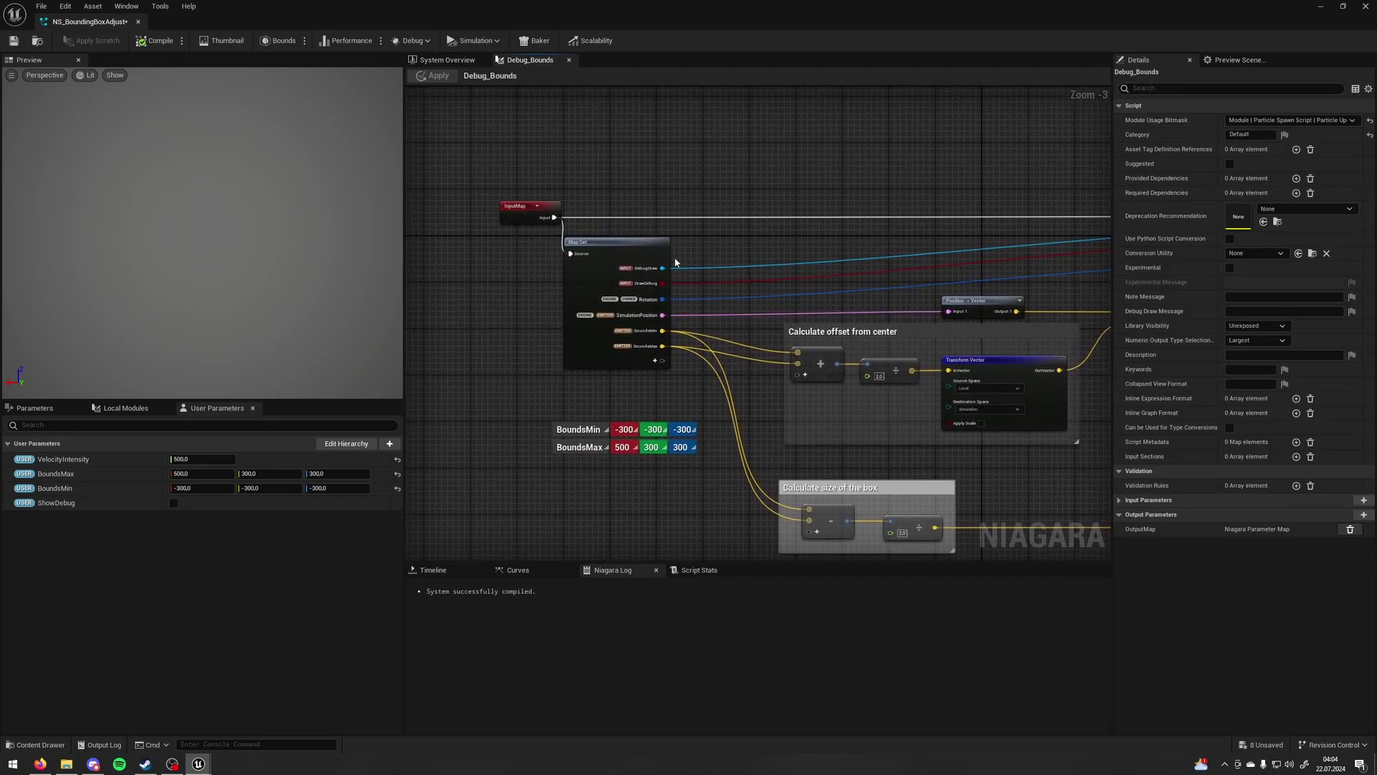
scroll(674, 257, up, 3)
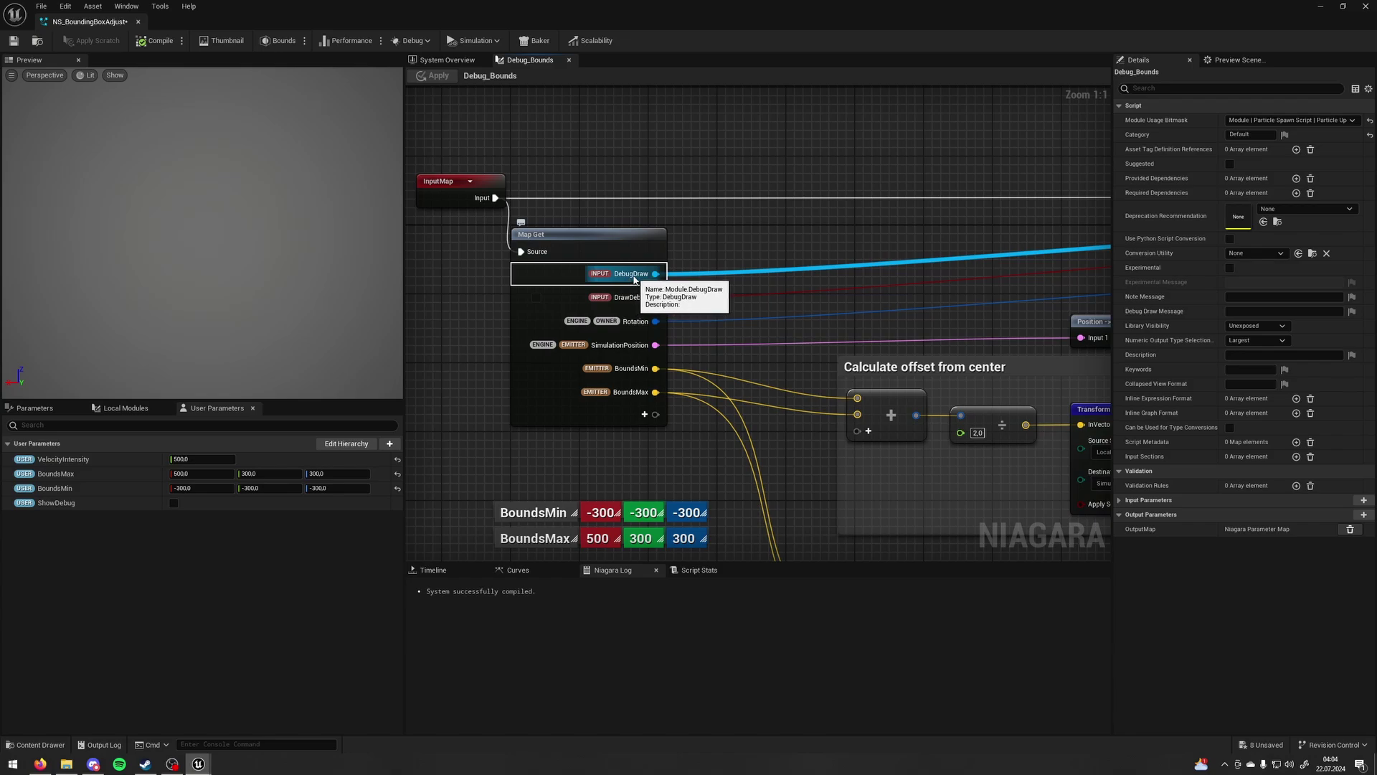
click(567, 290)
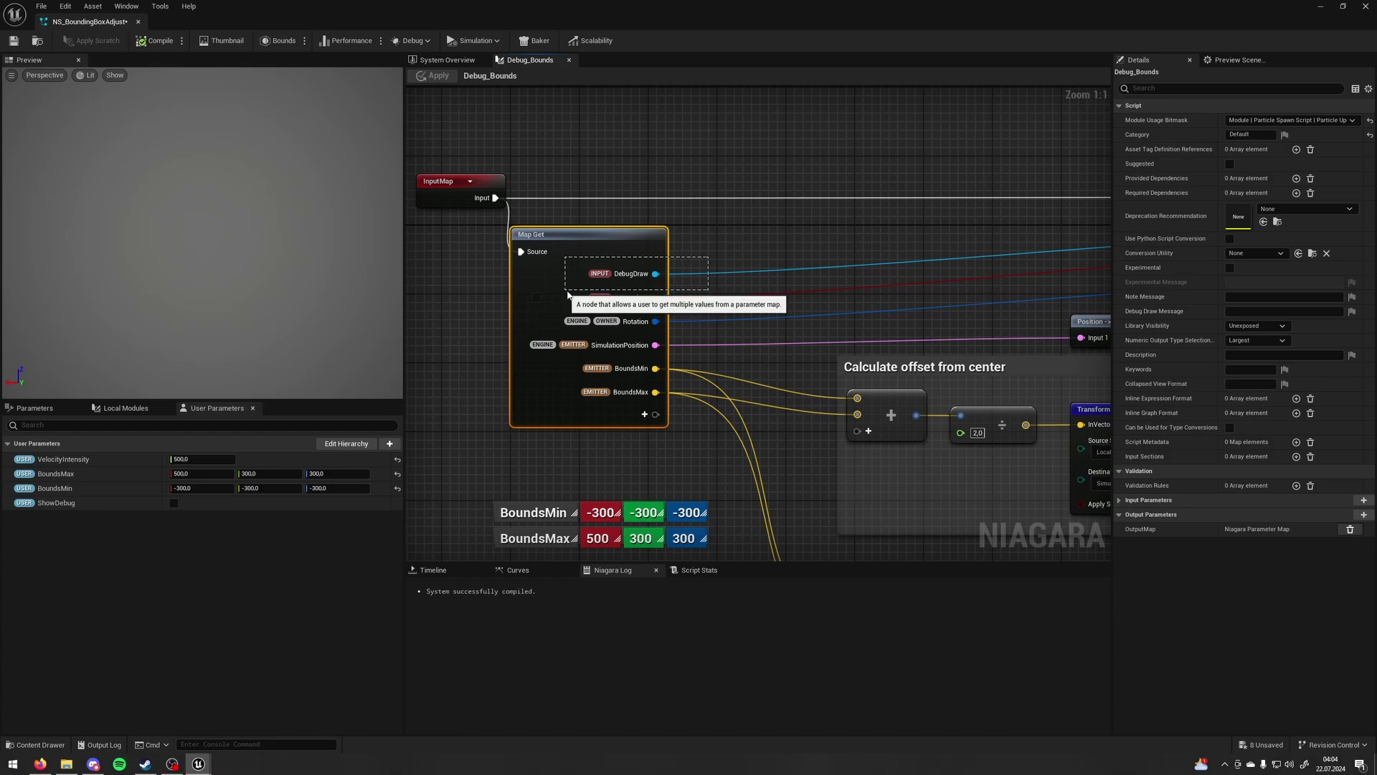
right_drag(943, 254, 572, 334)
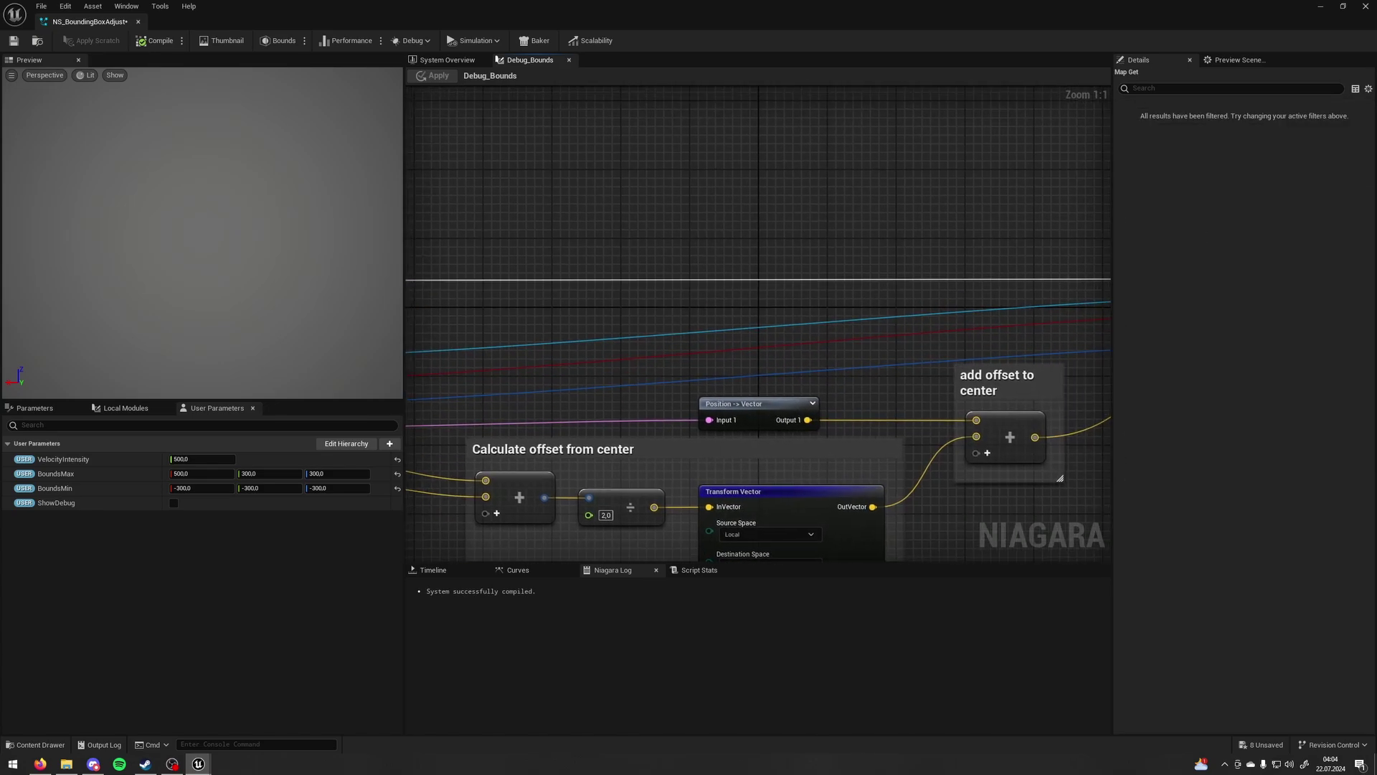
right_drag(1083, 270, 612, 270)
drag(732, 419, 733, 416)
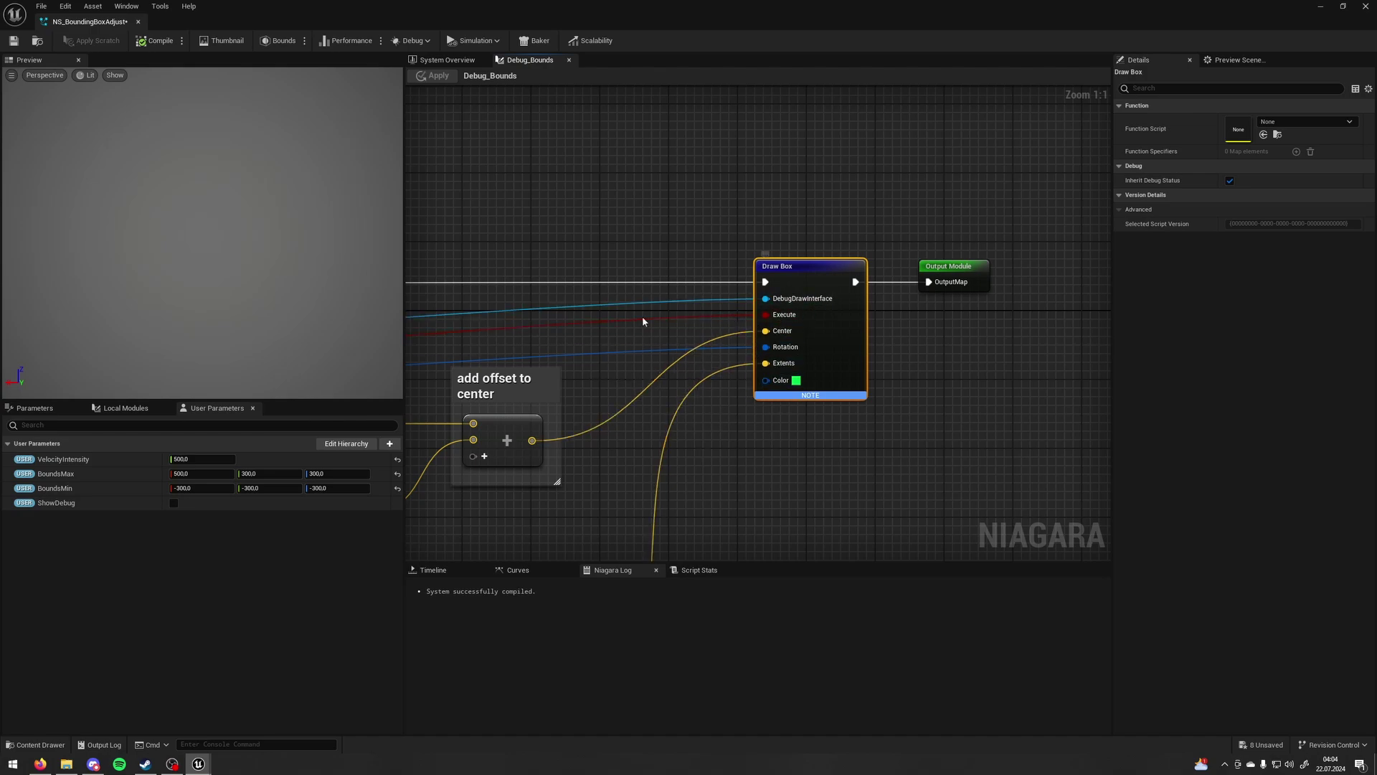
Trace the Draw Box inputs back to the Map Get node, and check the module's DrawDebug input in the system overview
right_drag(631, 319, 889, 320)
scroll(595, 334, down, 2)
right_drag(588, 336, 911, 268)
scroll(542, 308, up, 2)
right_drag(542, 308, 766, 300)
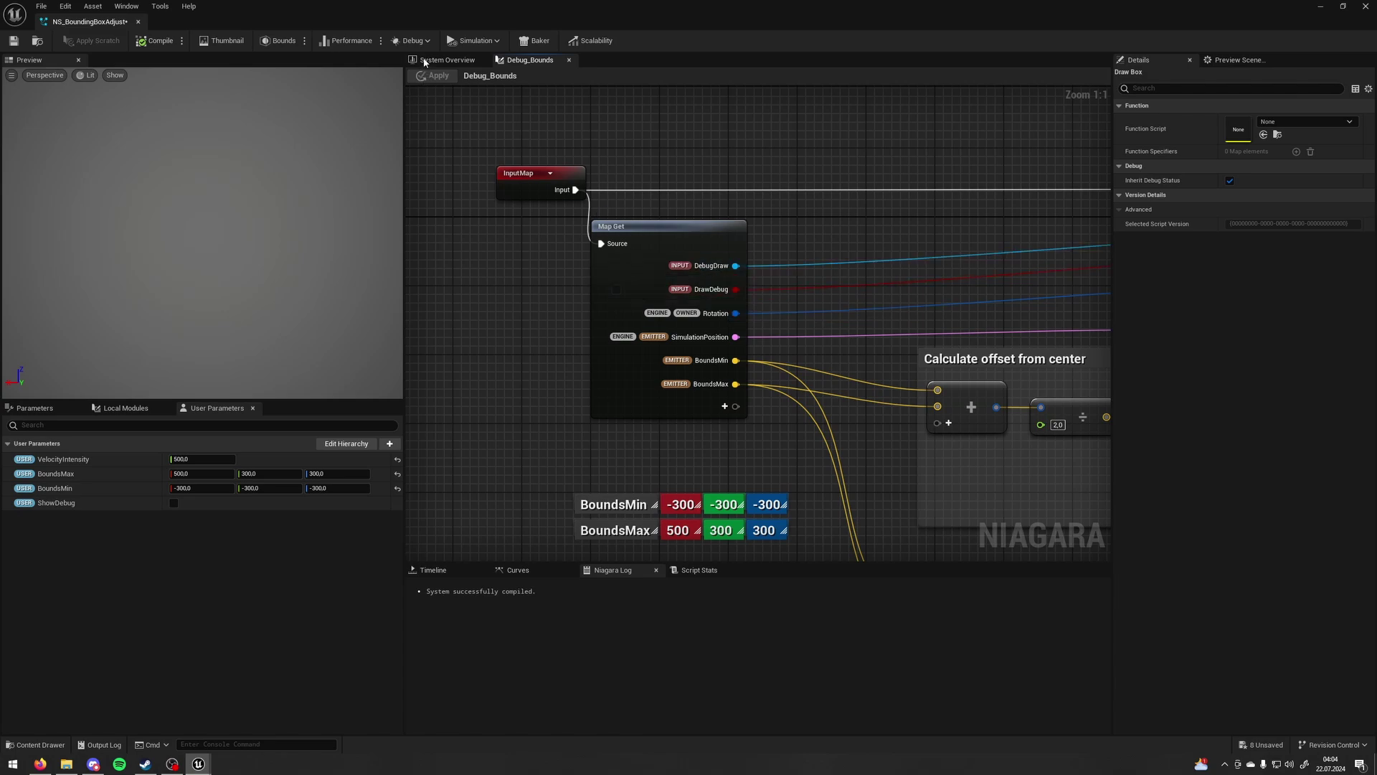
click(445, 60)
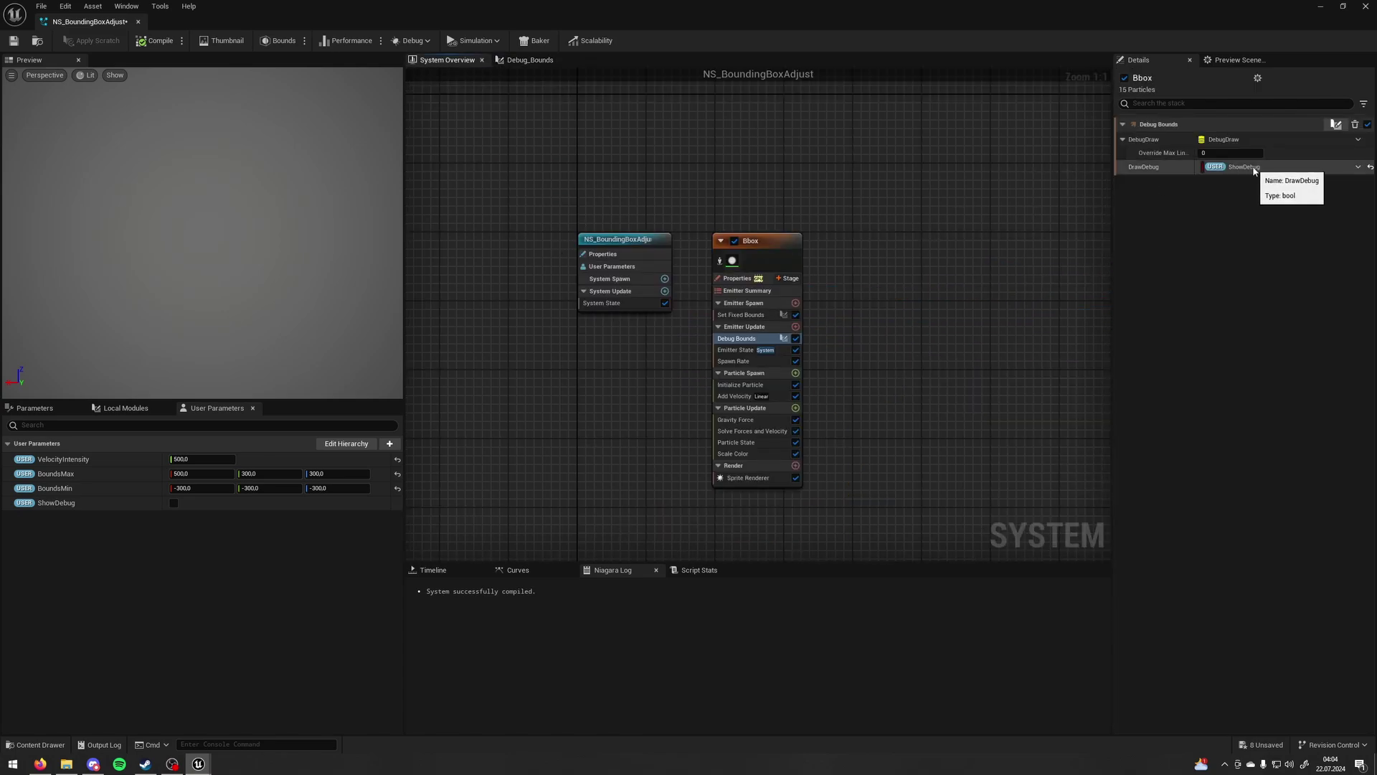
Reopen the Debug_Bounds graph and trace how the DrawDebug and Rotation values from the Map Get node reach the Draw Box node
double_click(738, 343)
right_drag(1021, 309, 483, 357)
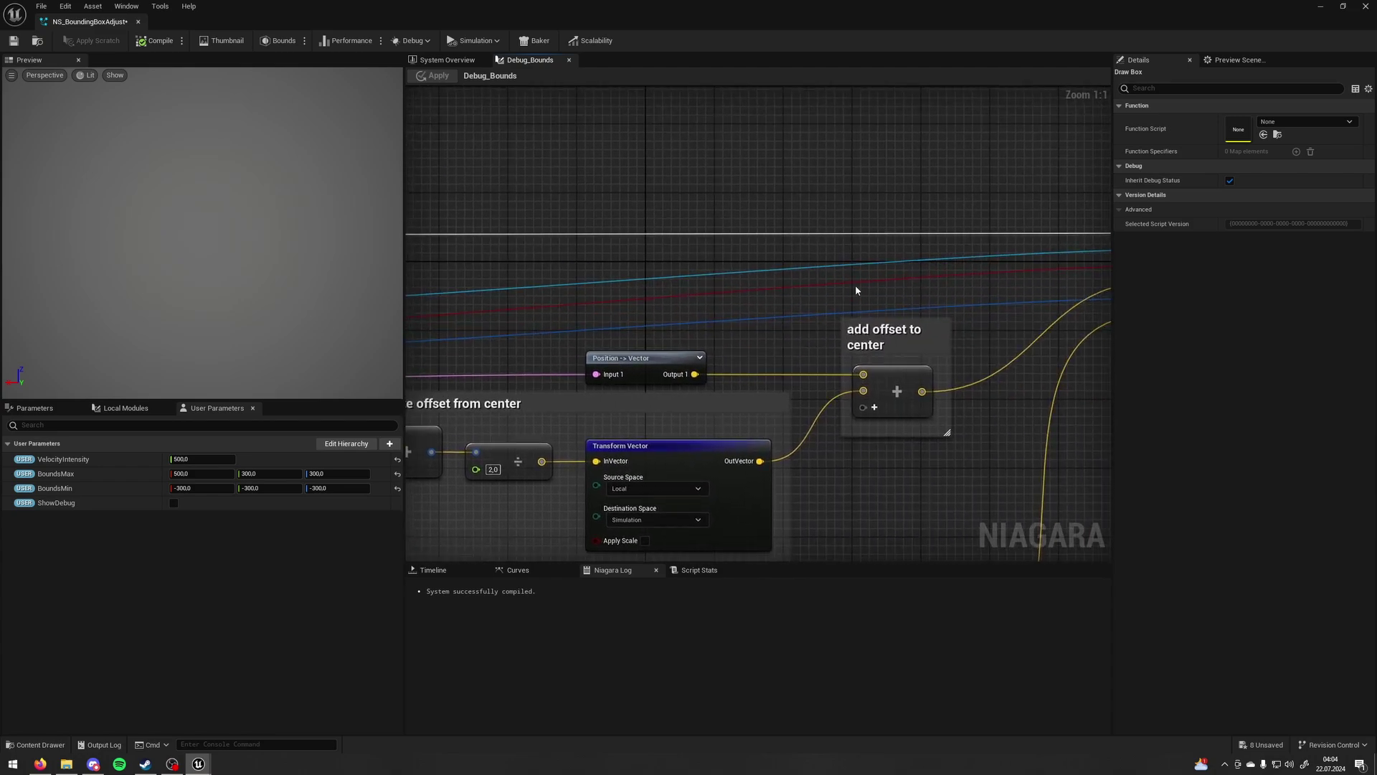
right_drag(1090, 263, 673, 287)
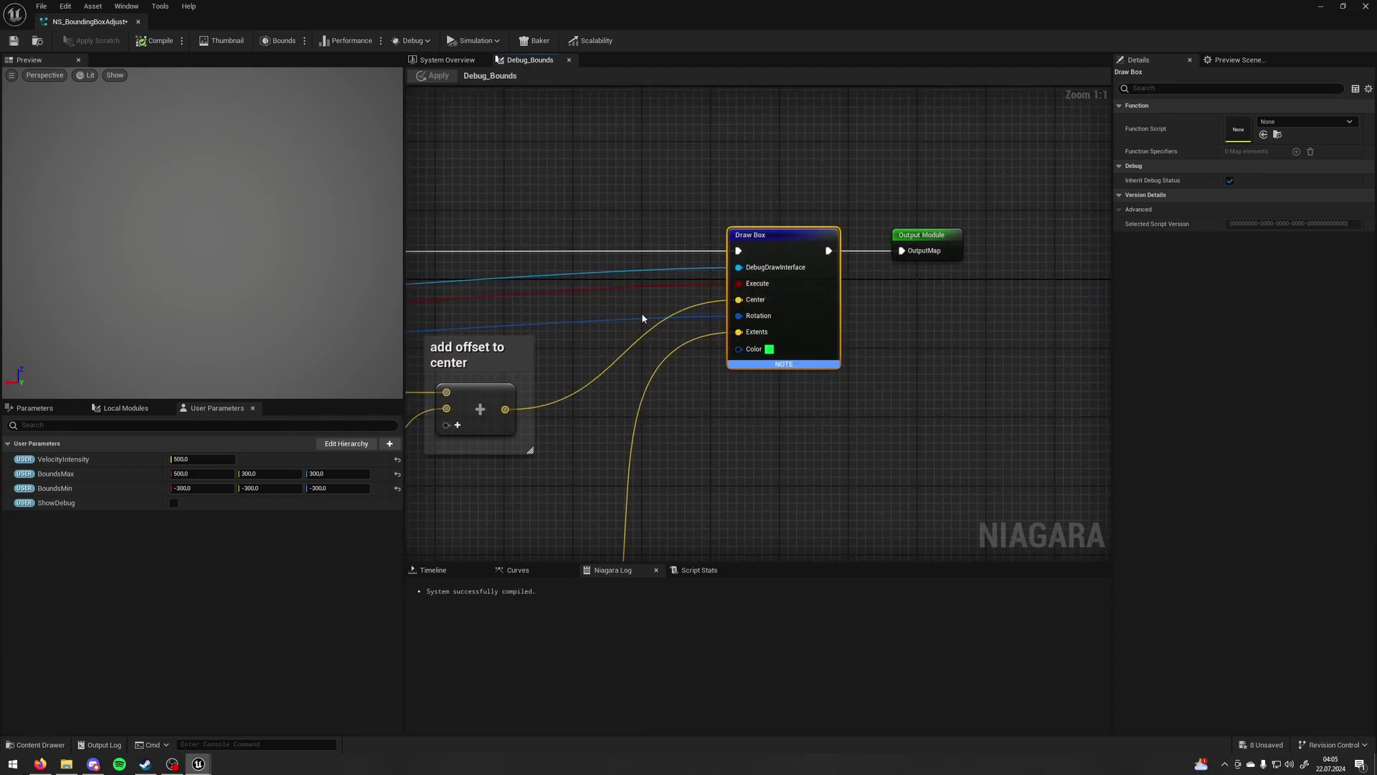
click(572, 268)
right_drag(572, 268, 863, 233)
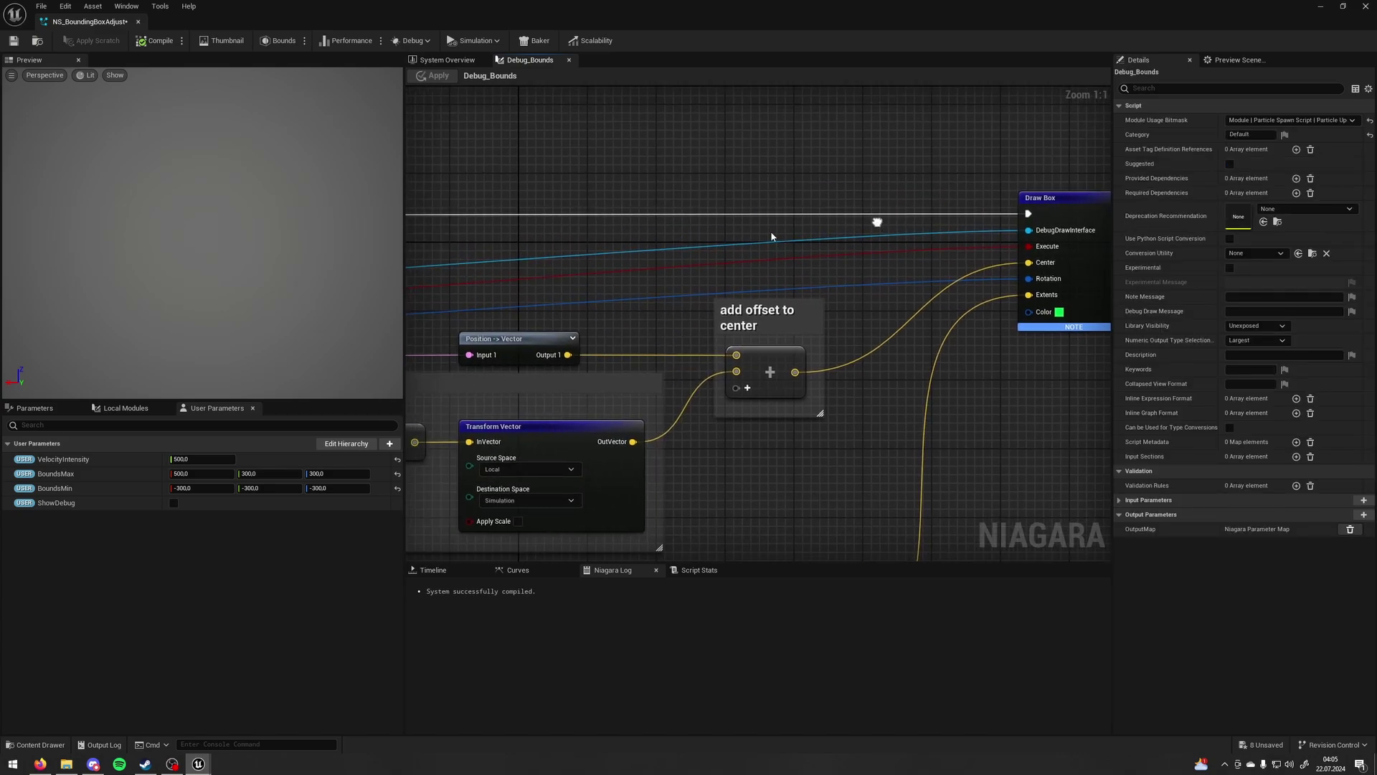
scroll(502, 284, down, 2)
scroll(607, 287, up, 2)
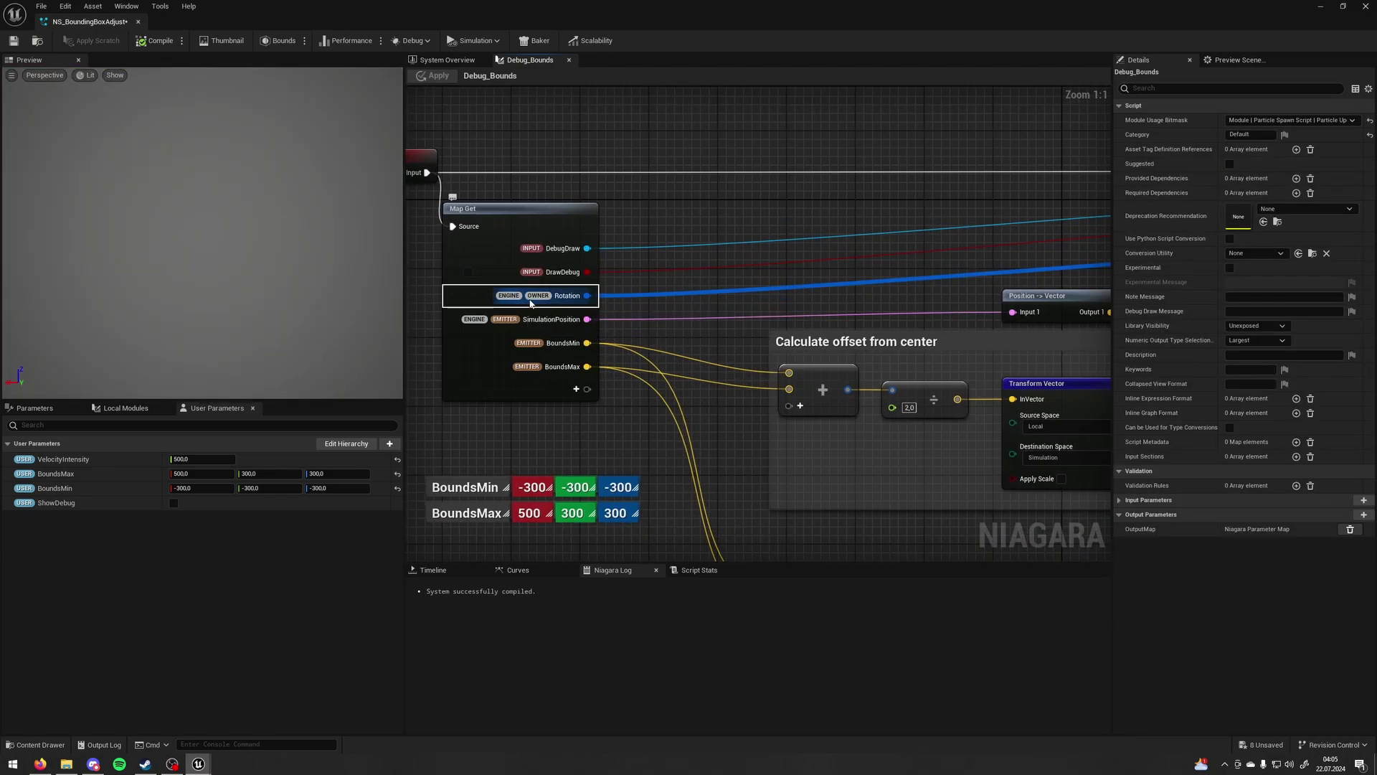
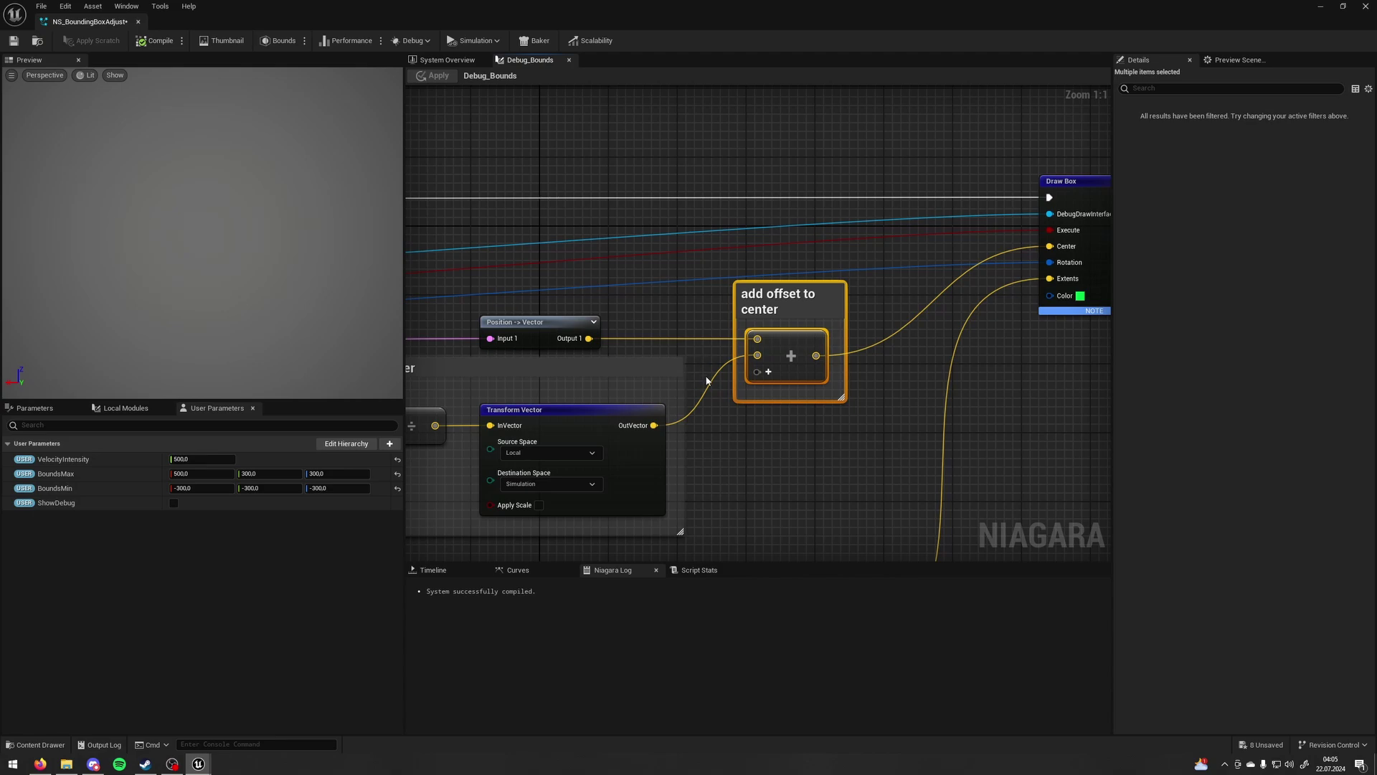
Examine the offset and box size calculations against the BoundsMin and BoundsMax example values noted beneath the Map Get node
scroll(716, 354, down, 2)
right_drag(676, 403, 972, 375)
right_drag(648, 424, 703, 383)
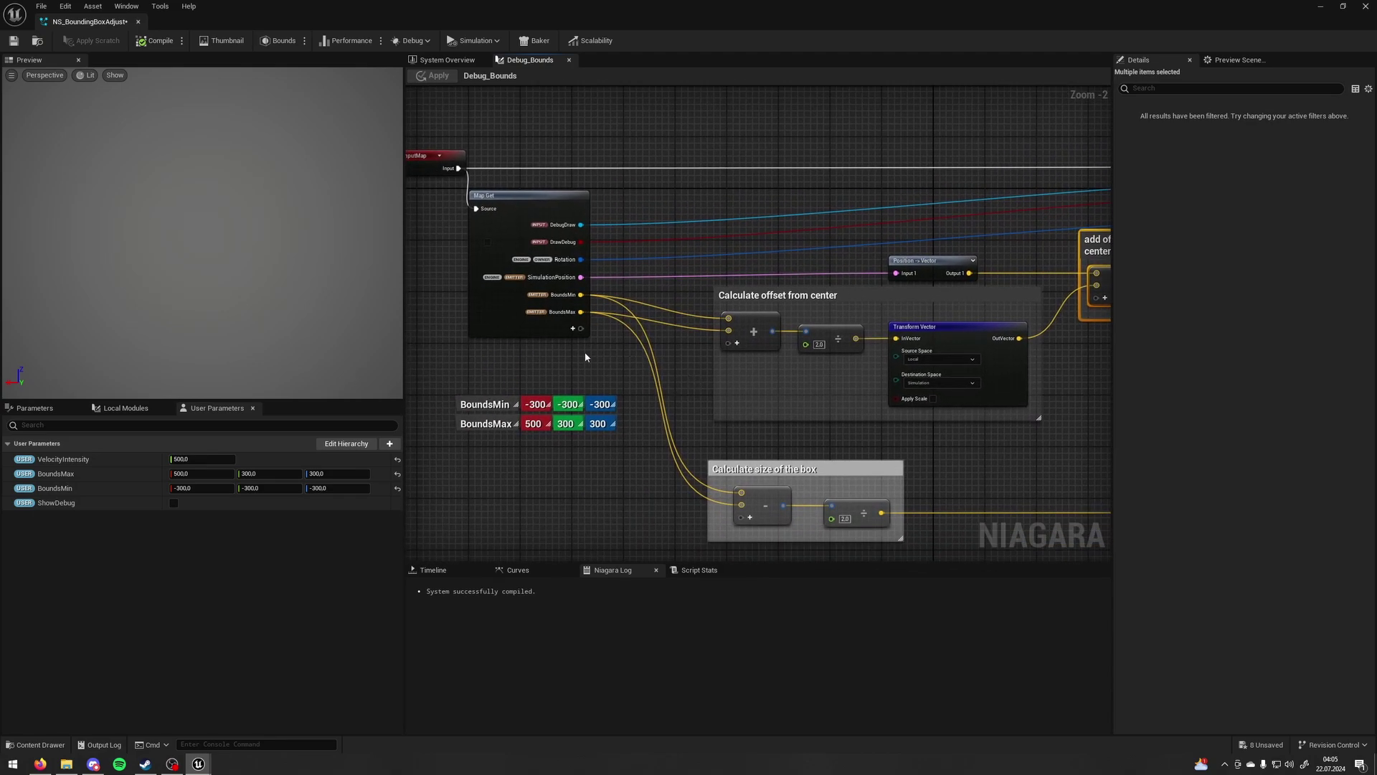
drag(545, 373, 534, 442)
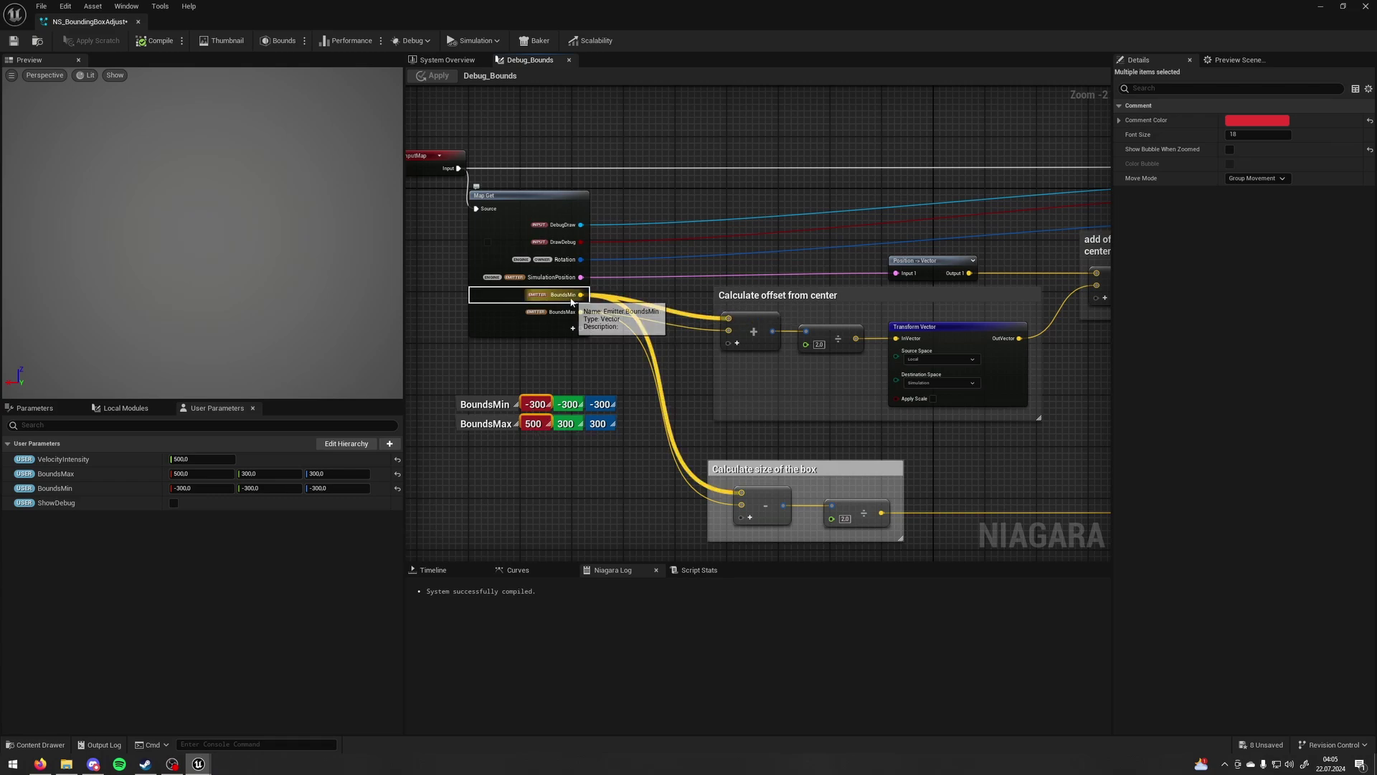
click(539, 383)
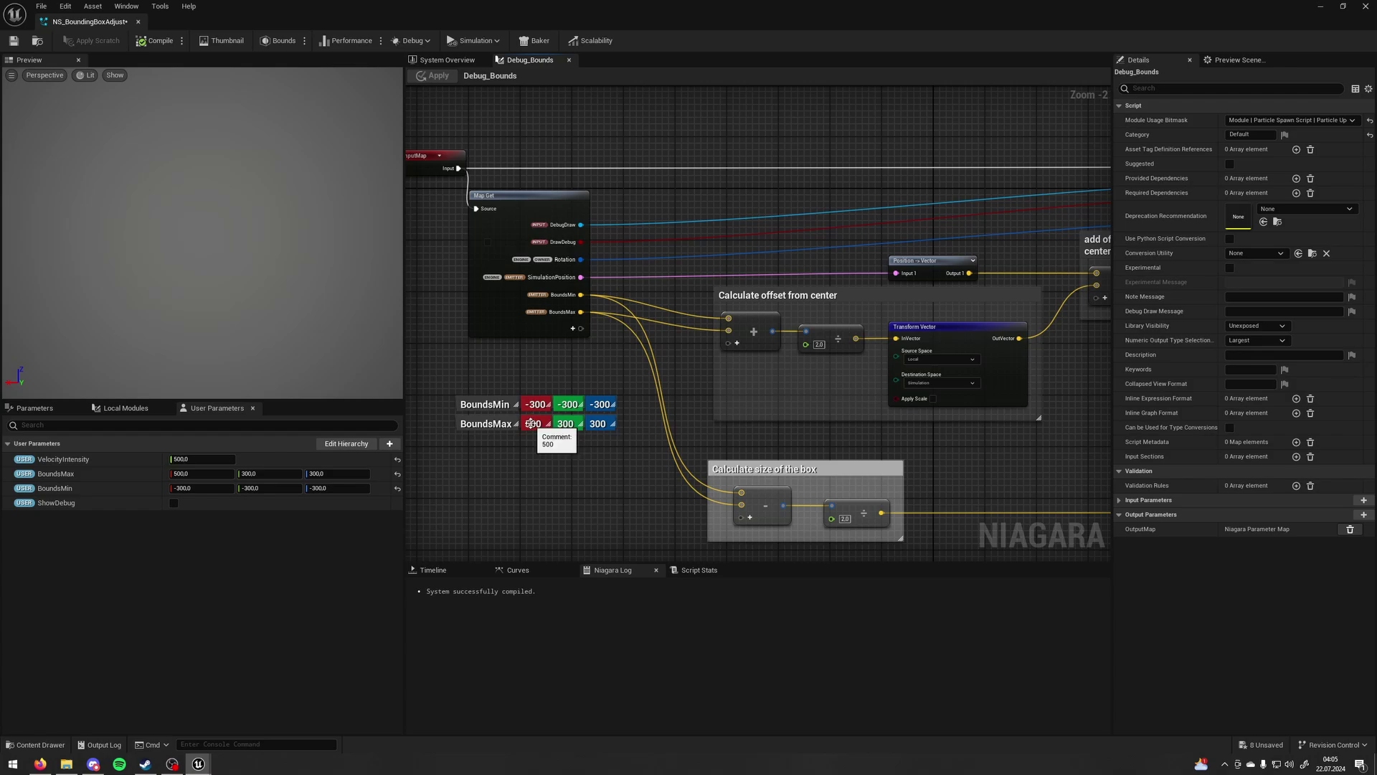
Examine the Calculate offset from center nodes, from adding BoundsMin and BoundsMax through the division by 2 to Transform Vector
drag(524, 471, 524, 471)
click(589, 452)
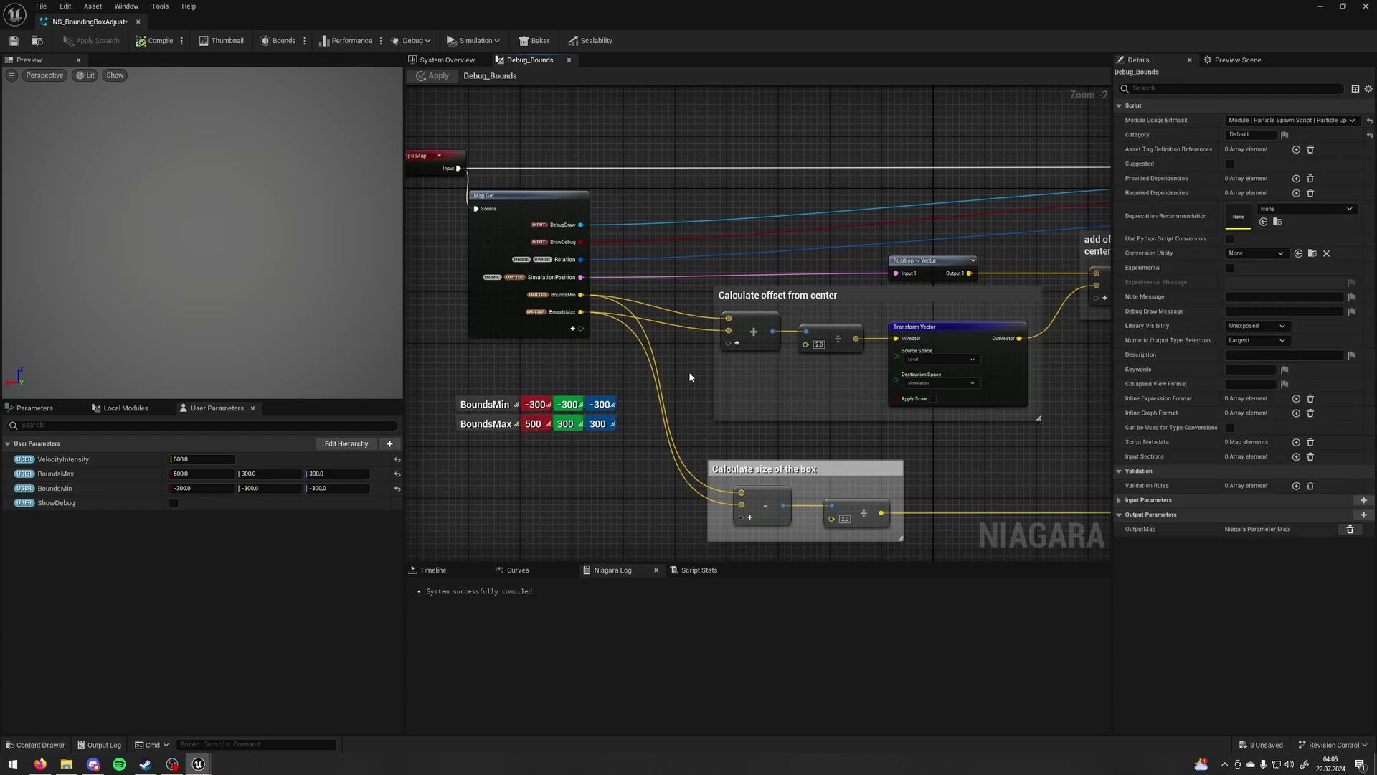
right_drag(690, 377, 596, 355)
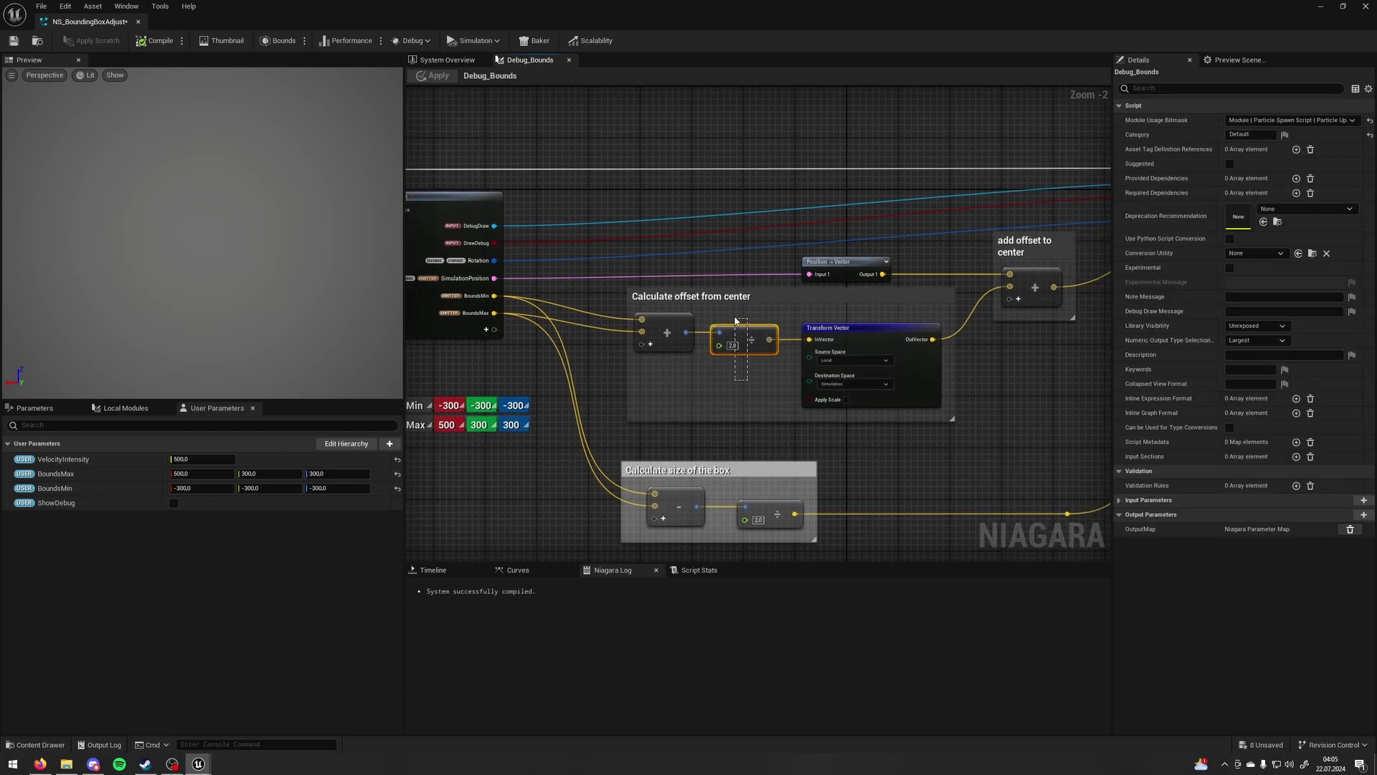
drag(736, 312, 736, 313)
right_drag(769, 396, 690, 408)
drag(789, 319, 753, 383)
scroll(724, 378, up, 2)
click(656, 389)
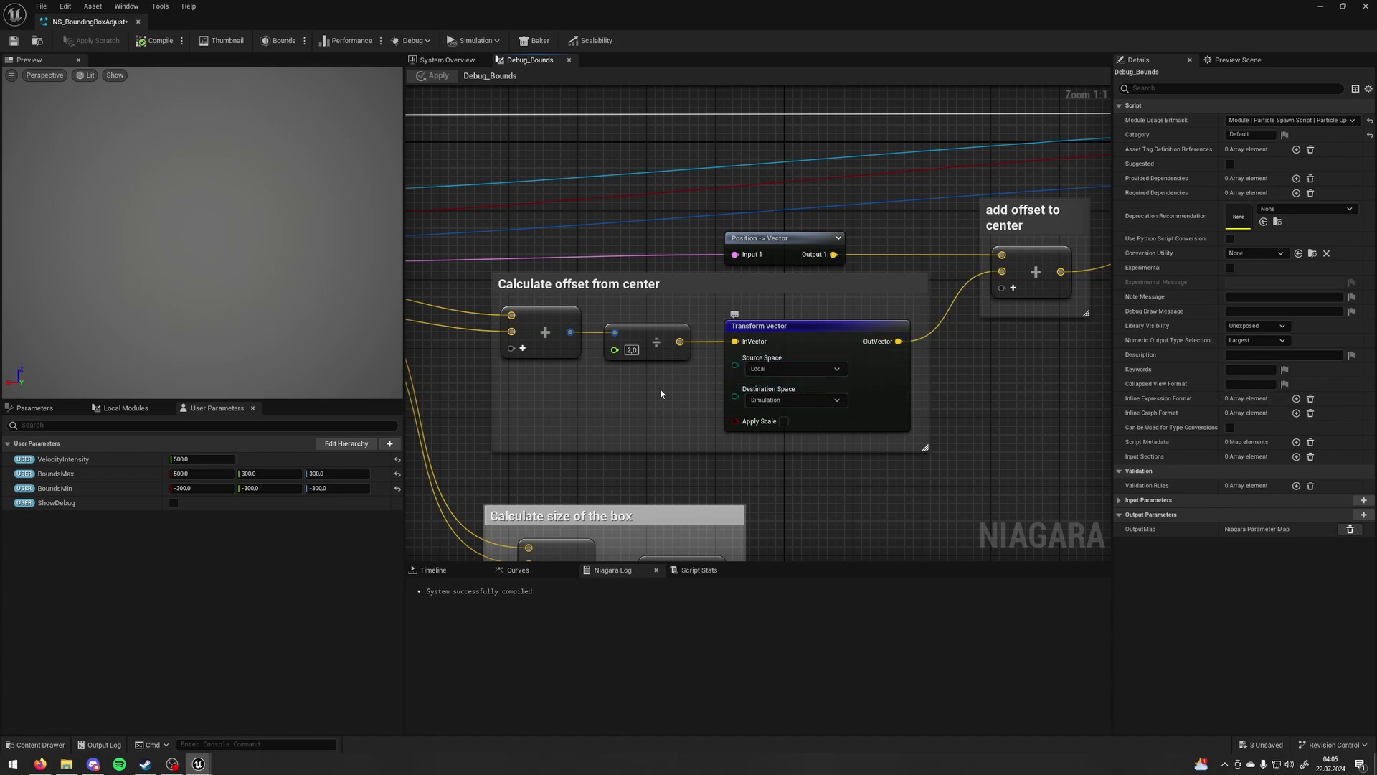
scroll(660, 388, down, 2)
right_drag(600, 325, 671, 334)
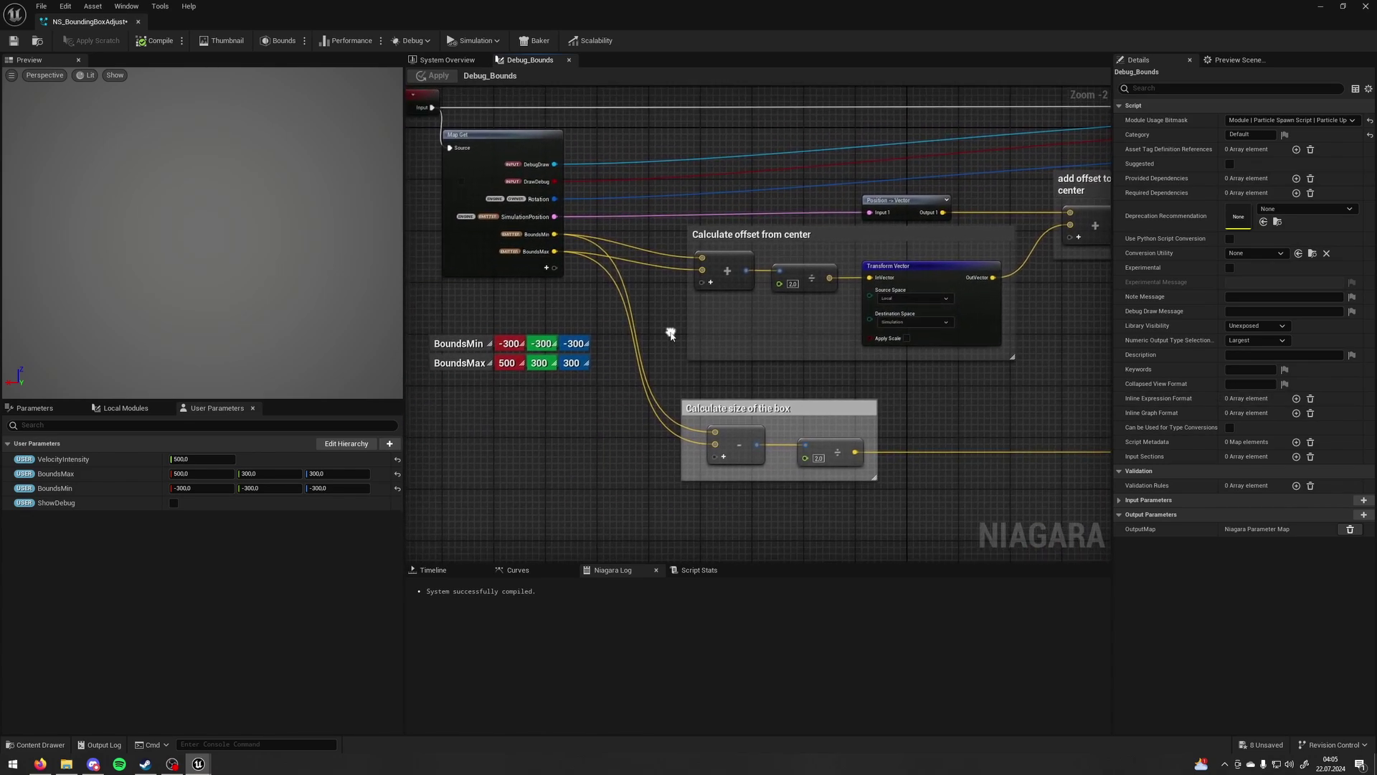
Examine the Calculate size of the box nodes and follow their result to the Draw Box node, checking its Extents and Color inputs
drag(878, 386, 668, 473)
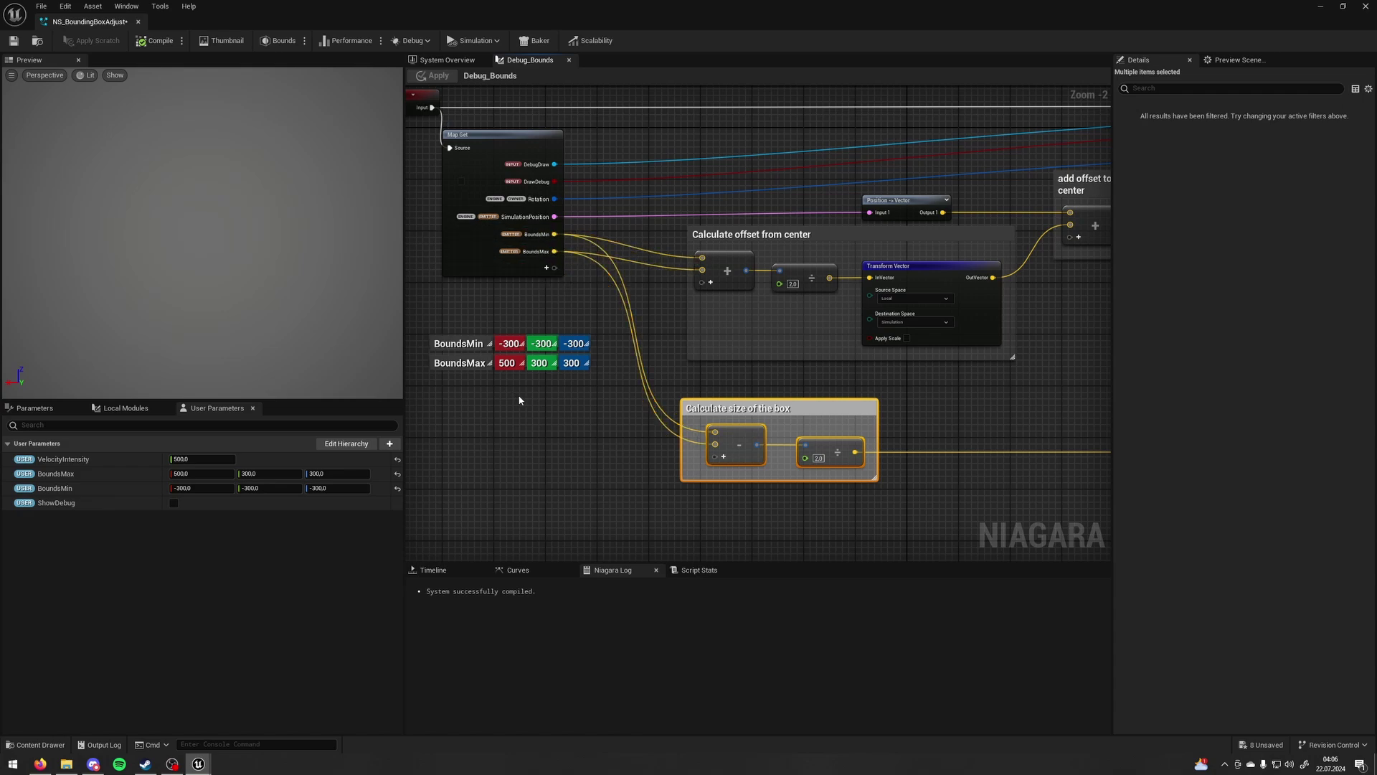
scroll(519, 400, up, 2)
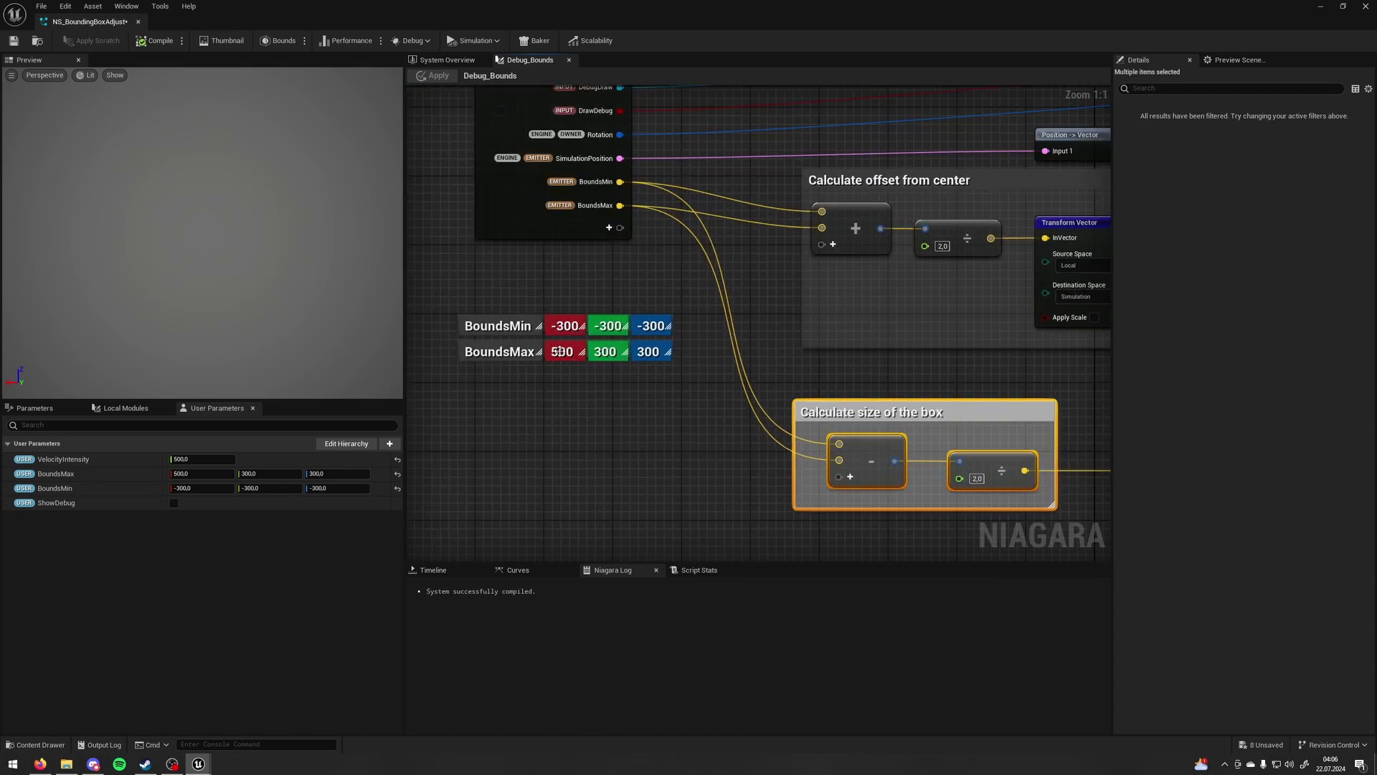
right_drag(603, 412, 582, 370)
click(941, 501)
right_drag(941, 500, 747, 466)
scroll(885, 413, down, 3)
mouse_move(980, 398)
right_down()
mouse_move(935, 397)
mouse_move(674, 485)
right_up()
scroll(861, 312, up, 1)
right_drag(845, 307, 737, 439)
scroll(817, 371, up, 2)
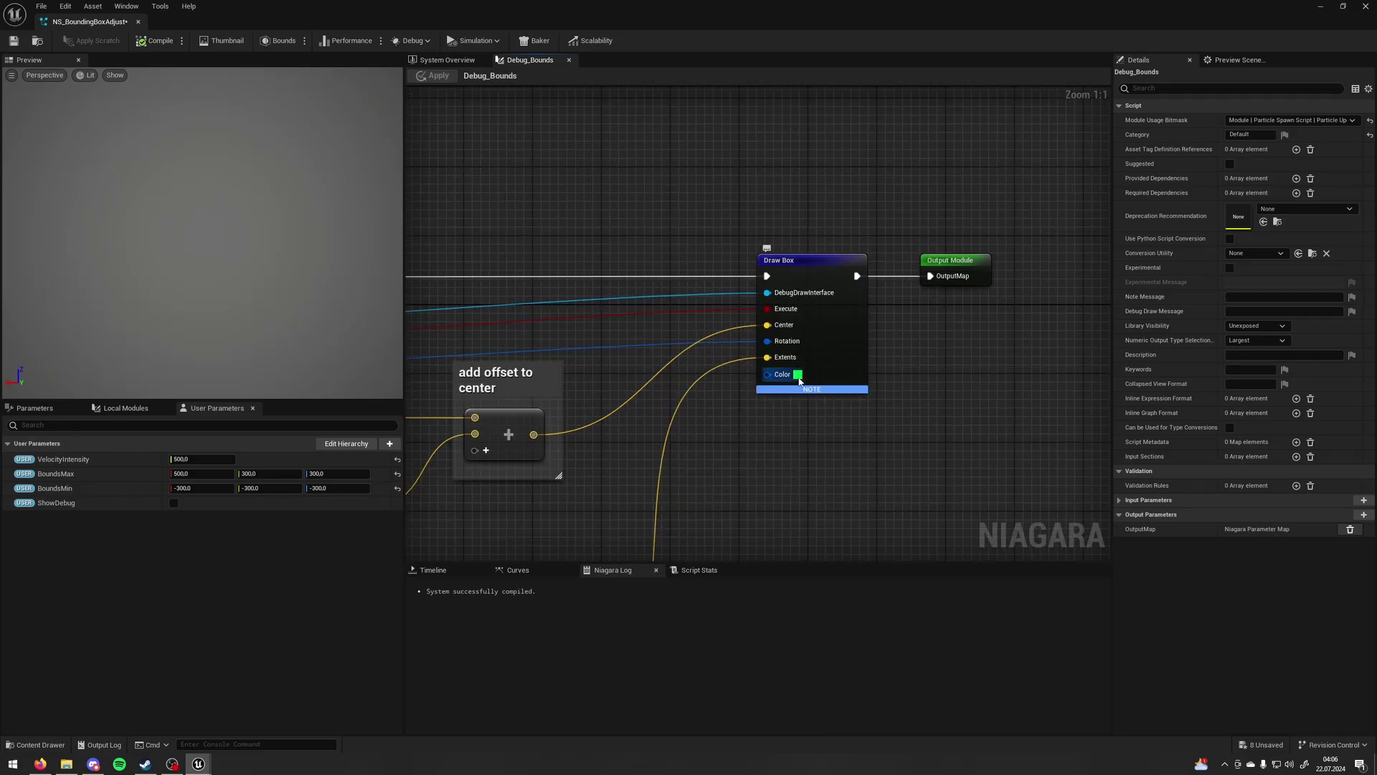
scroll(758, 343, down, 3)
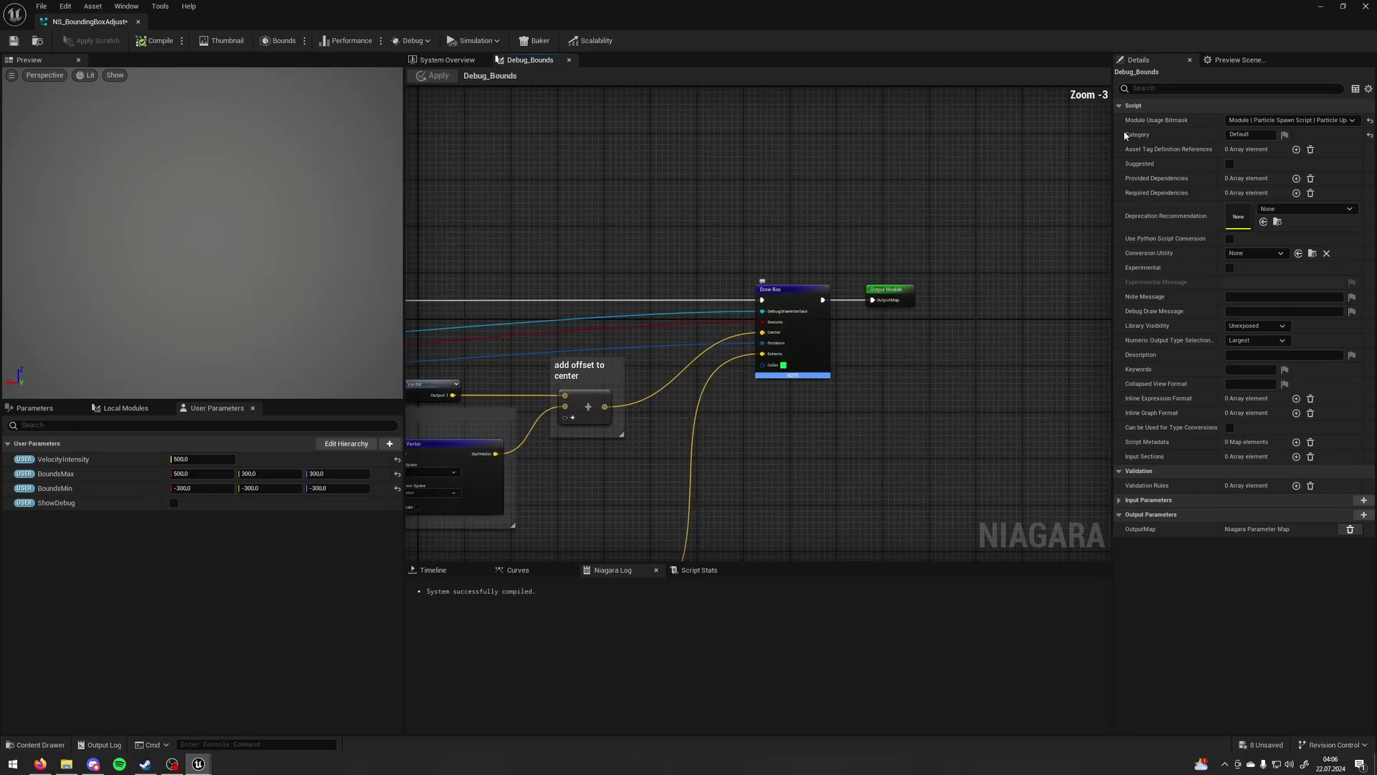
Return to the L_Desert level and enable ShowDebug on both NS_BoundingBoxAdjust2 and NS_BoundingBoxAdjust3
click(1319, 8)
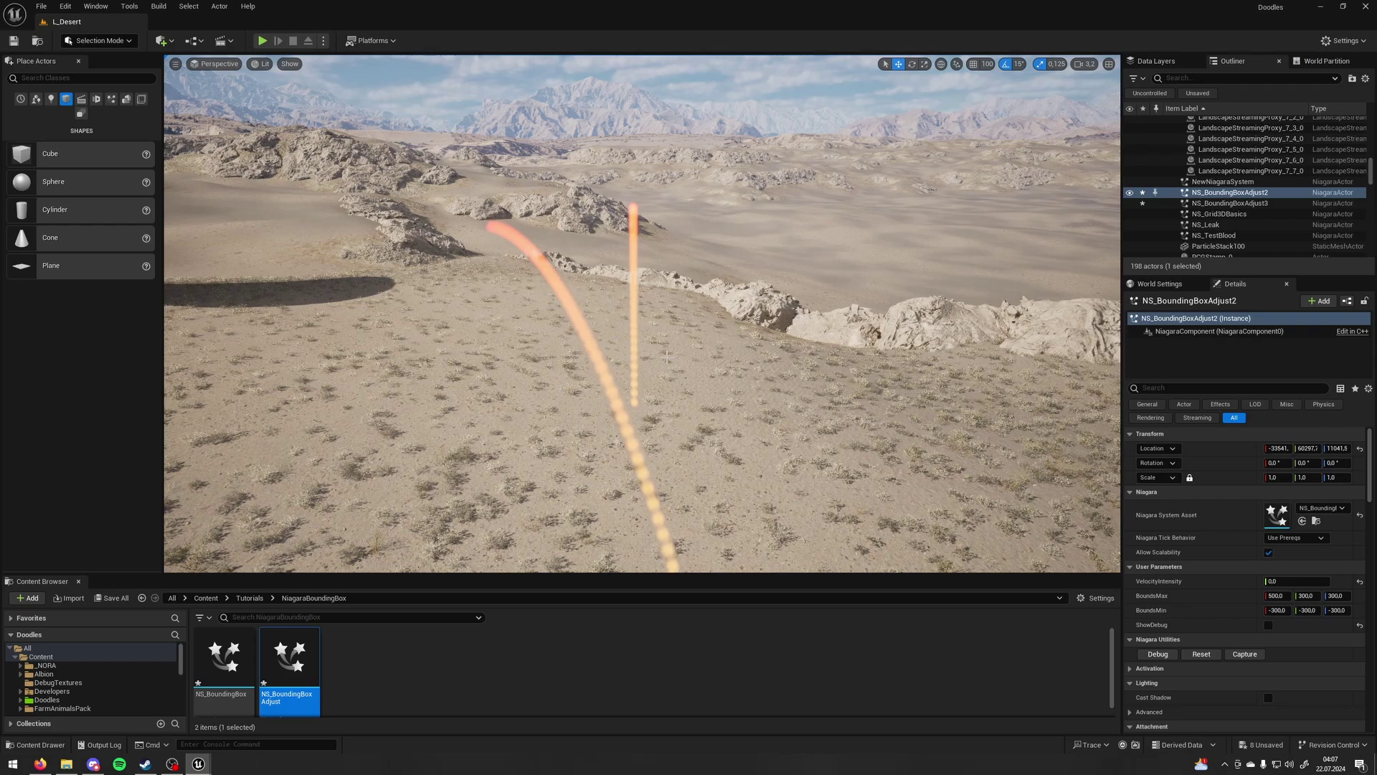
key(f)
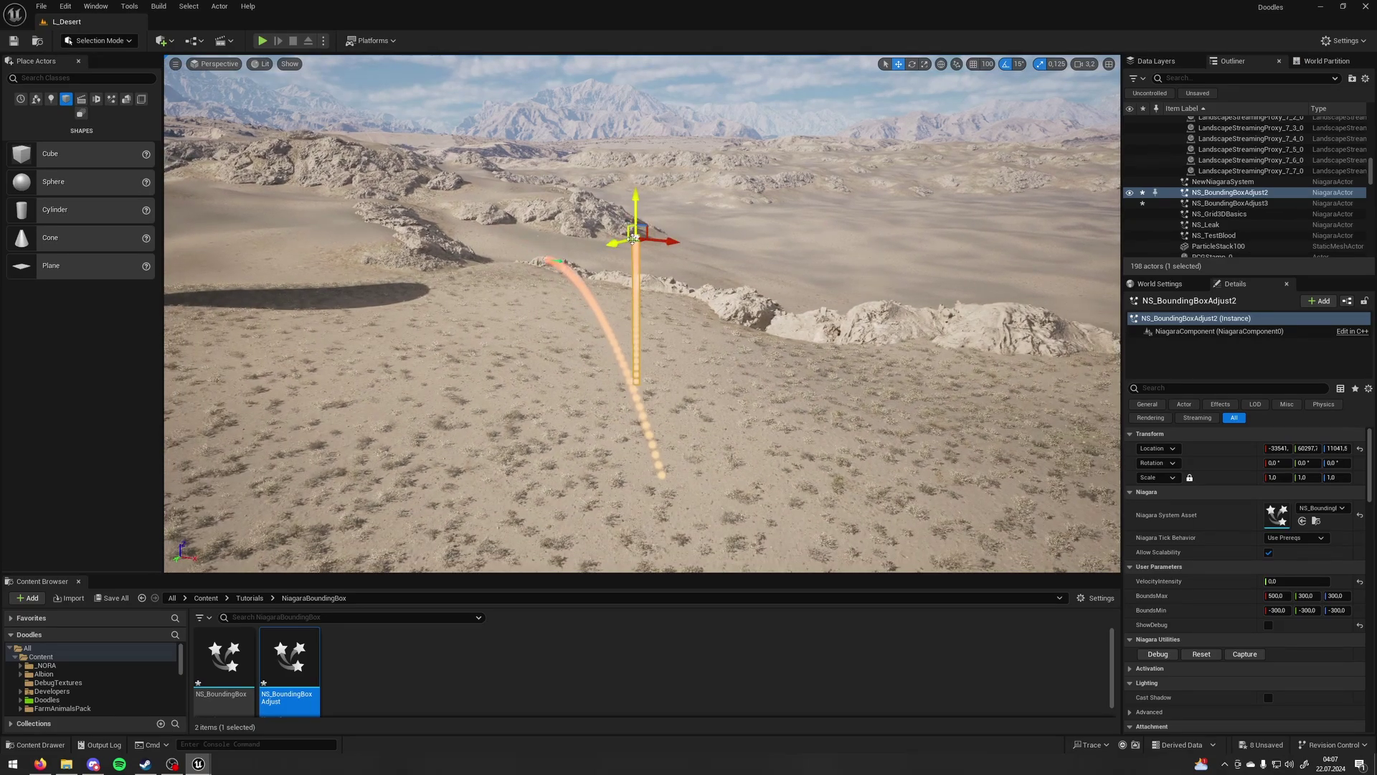
click(1269, 626)
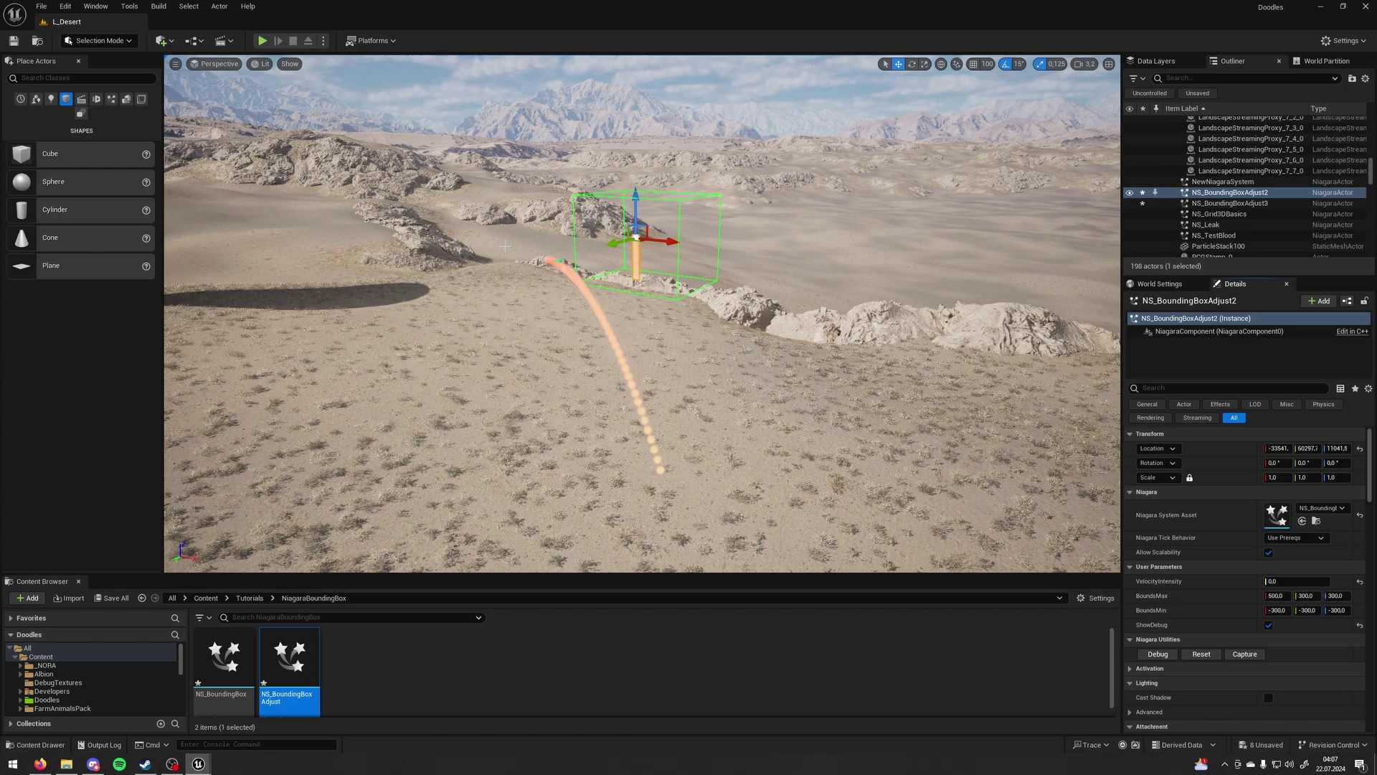
click(545, 262)
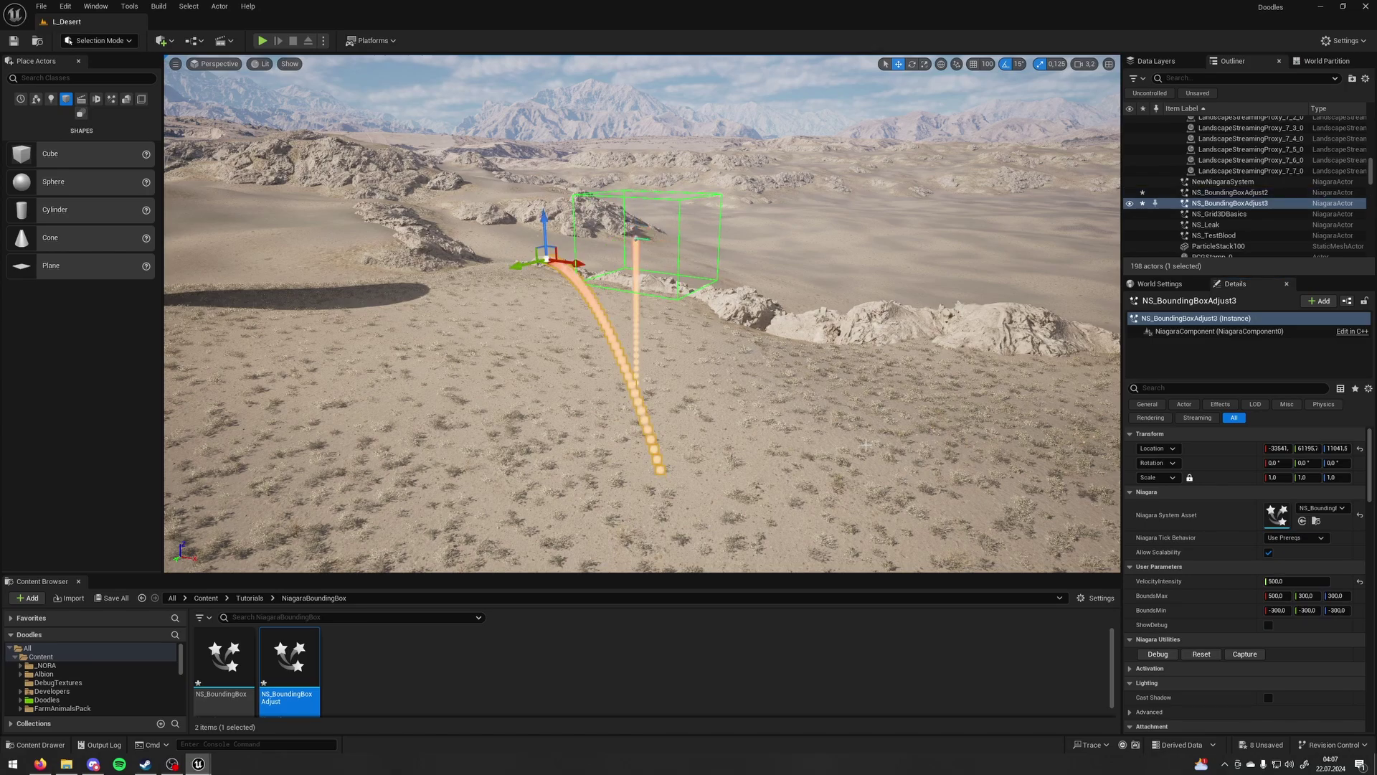
click(1267, 625)
right_drag(933, 444, 846, 430)
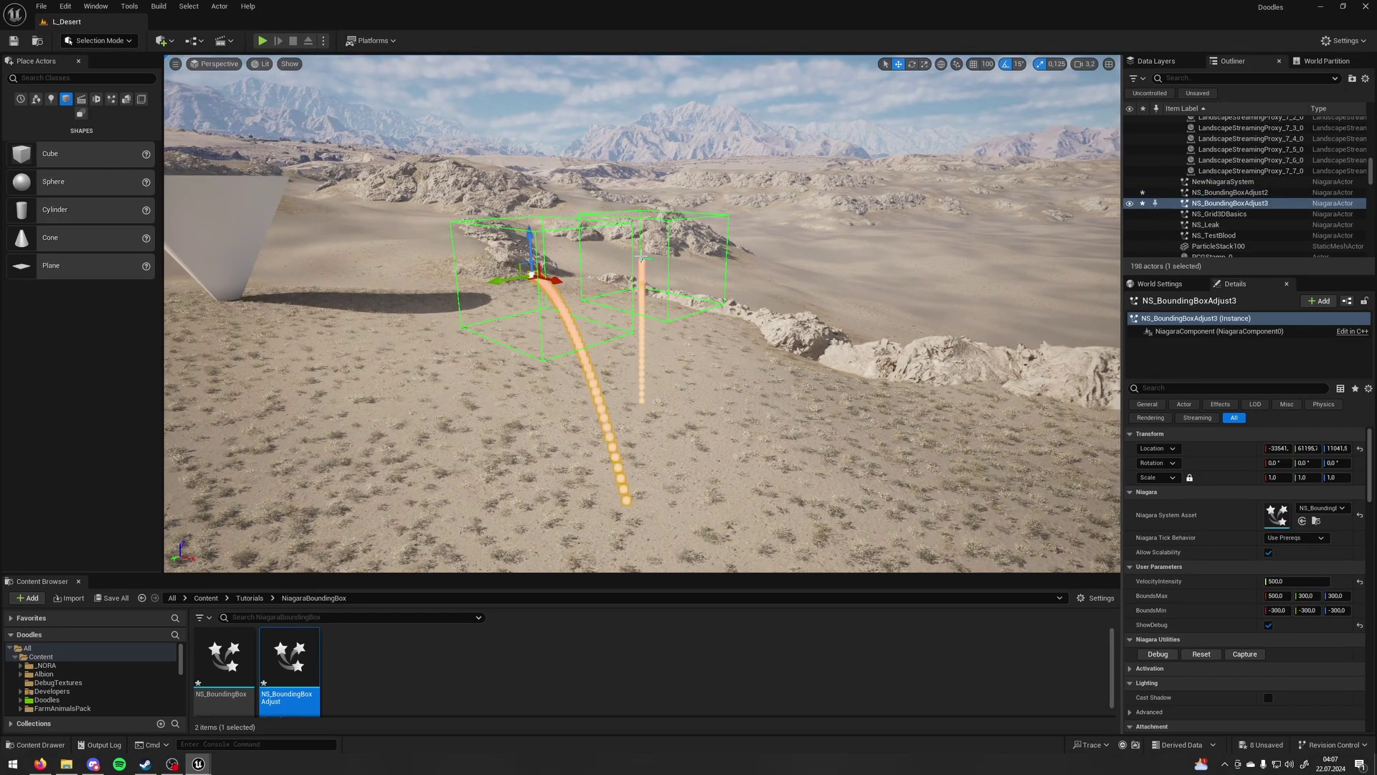
For NS_BoundingBoxAdjust2, set the BoundsMax Y value to 50 and the BoundsMin Y value to -50
click(641, 259)
right_drag(642, 287, 495, 341)
right_drag(584, 351, 571, 359)
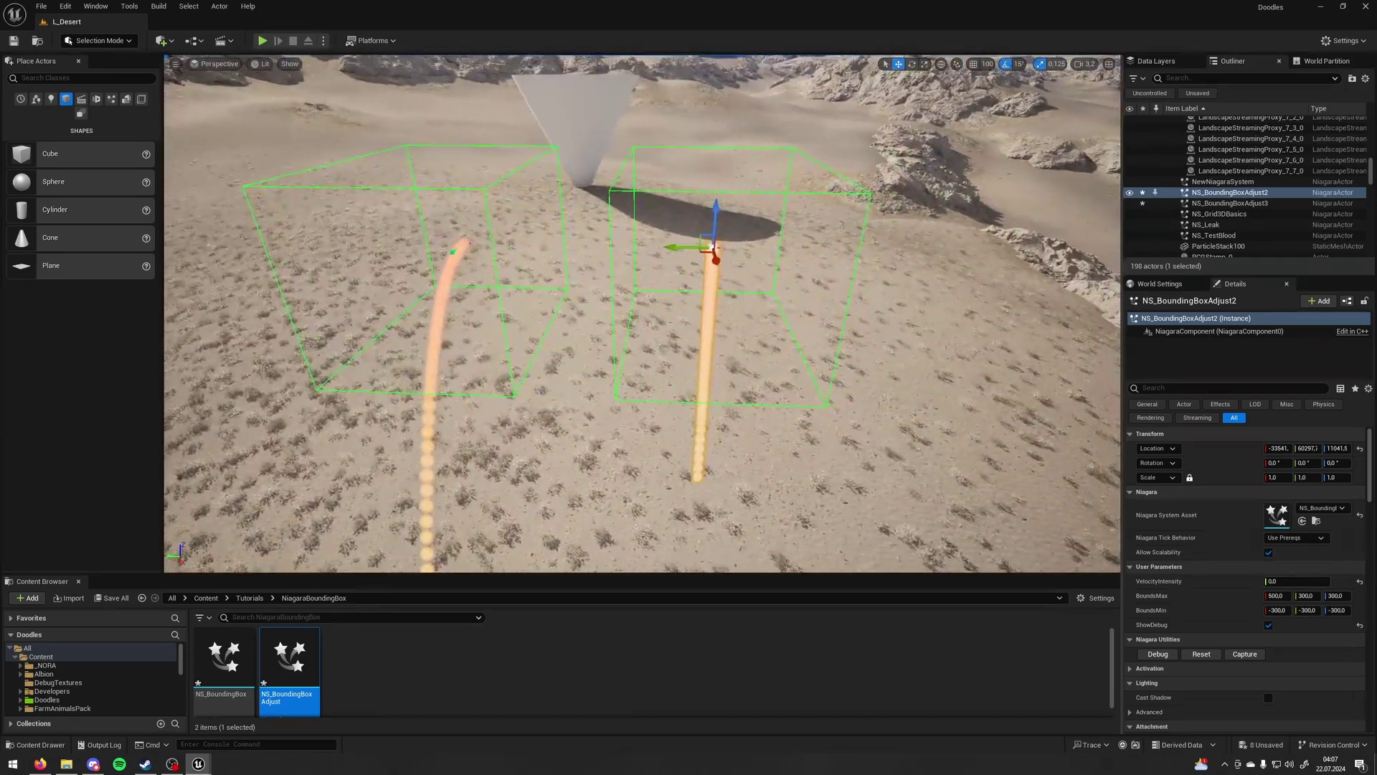
click(1313, 598)
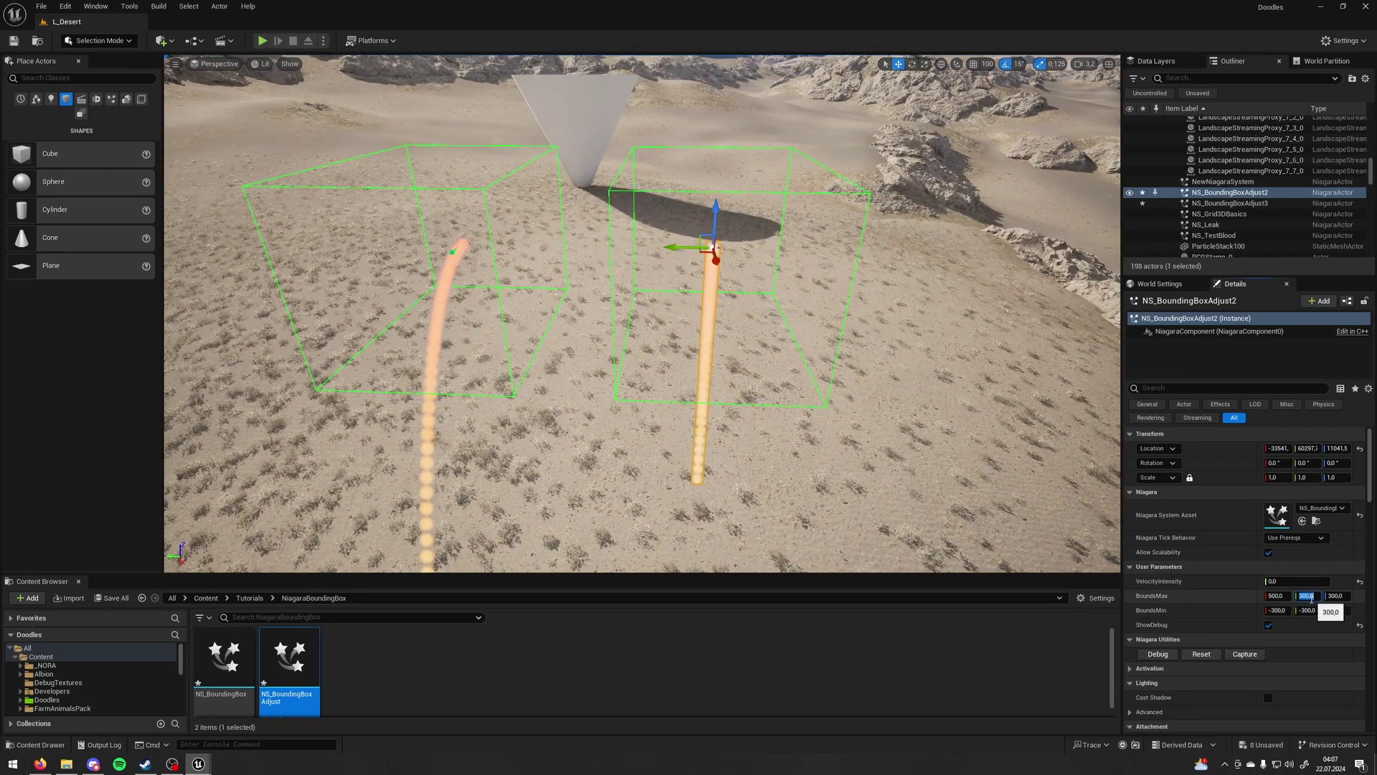
text(50)
key(Return)
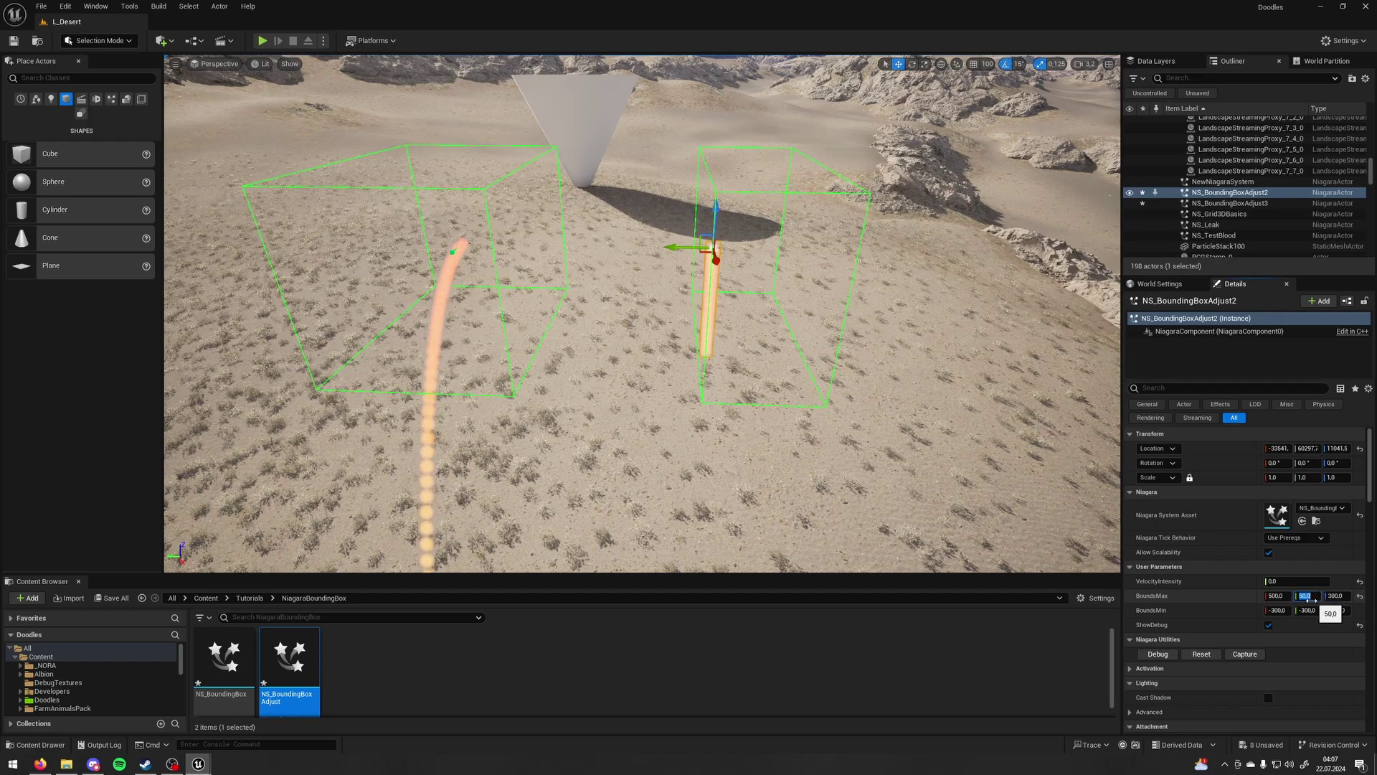
click(1307, 610)
text(-50)
key(Return)
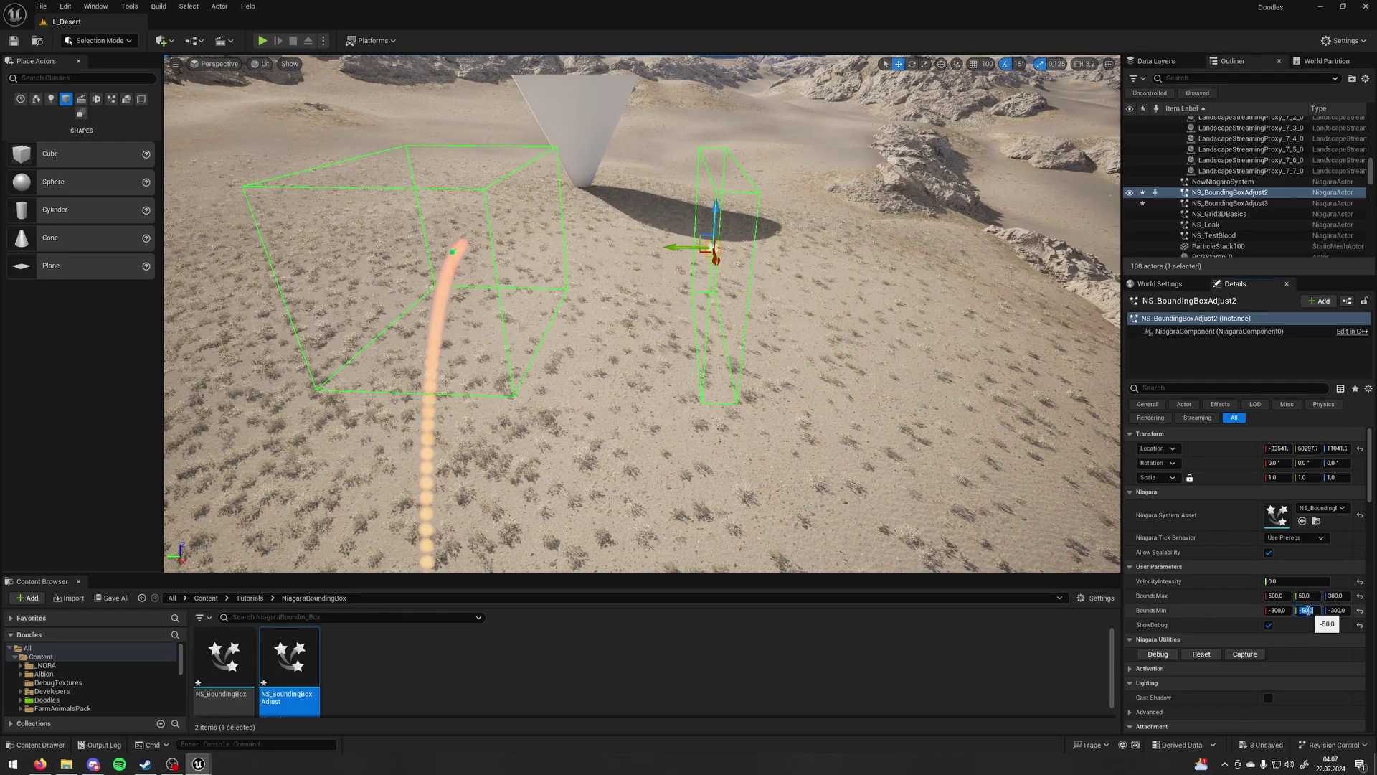
Set NS_BoundingBoxAdjust2's BoundsMin X value to -50 and its BoundsMax Z value to 50
key(d)
right_drag(717, 323, 488, 348)
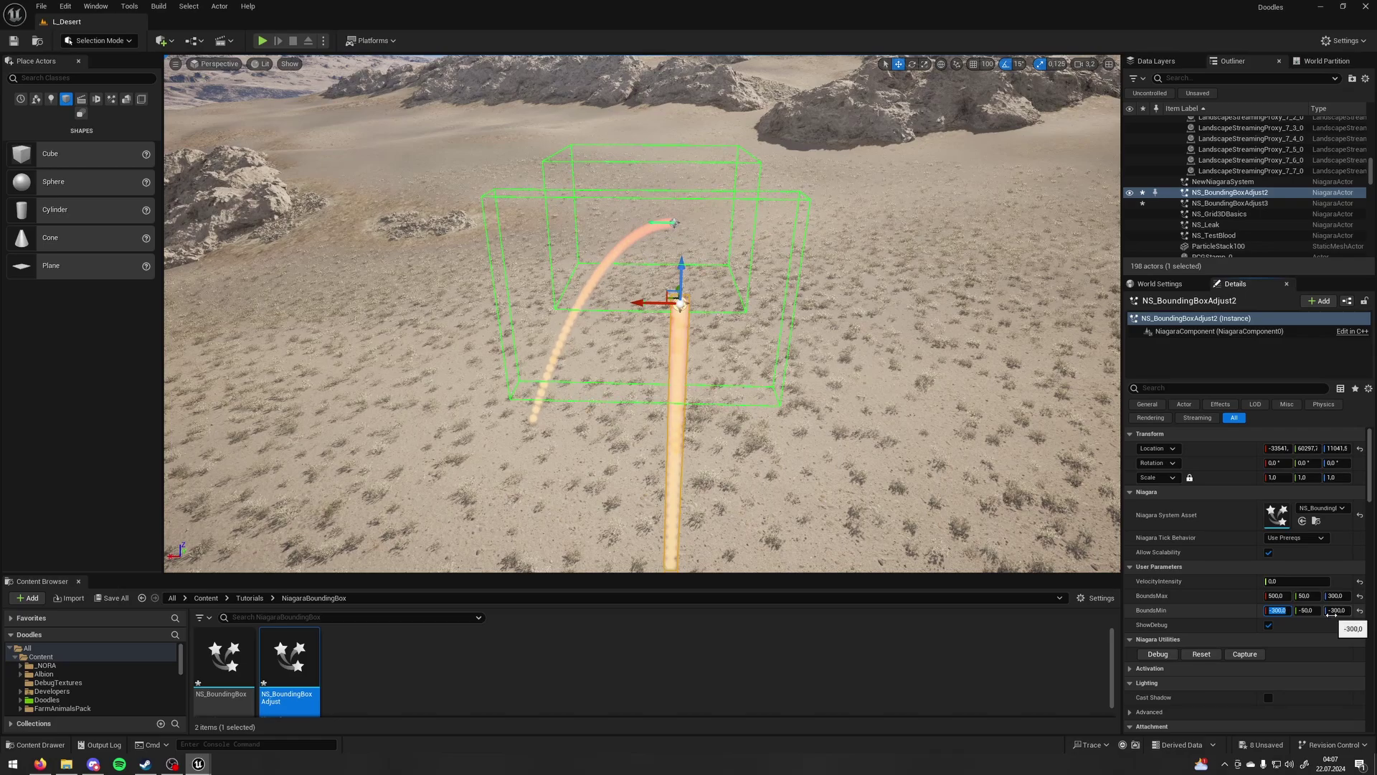
text(0)
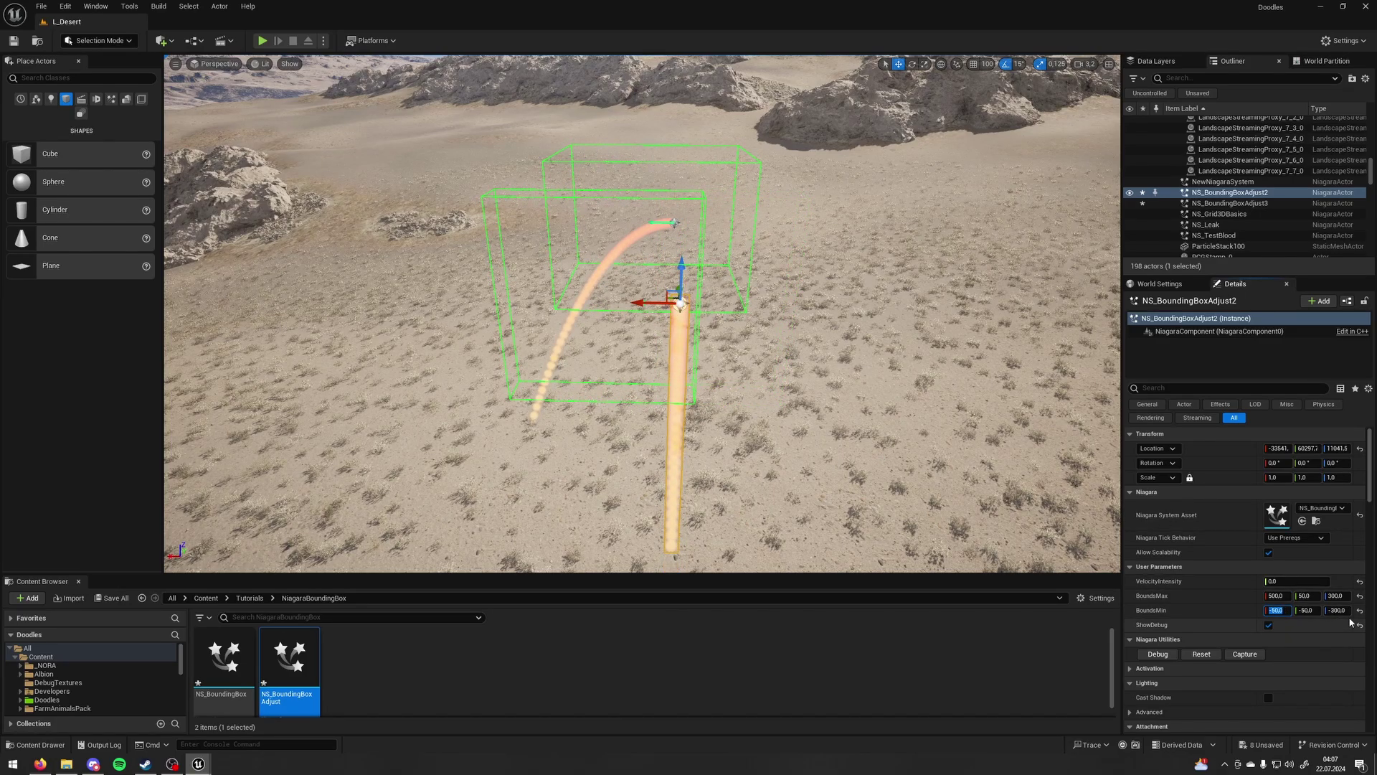
click(1337, 596)
text(1)
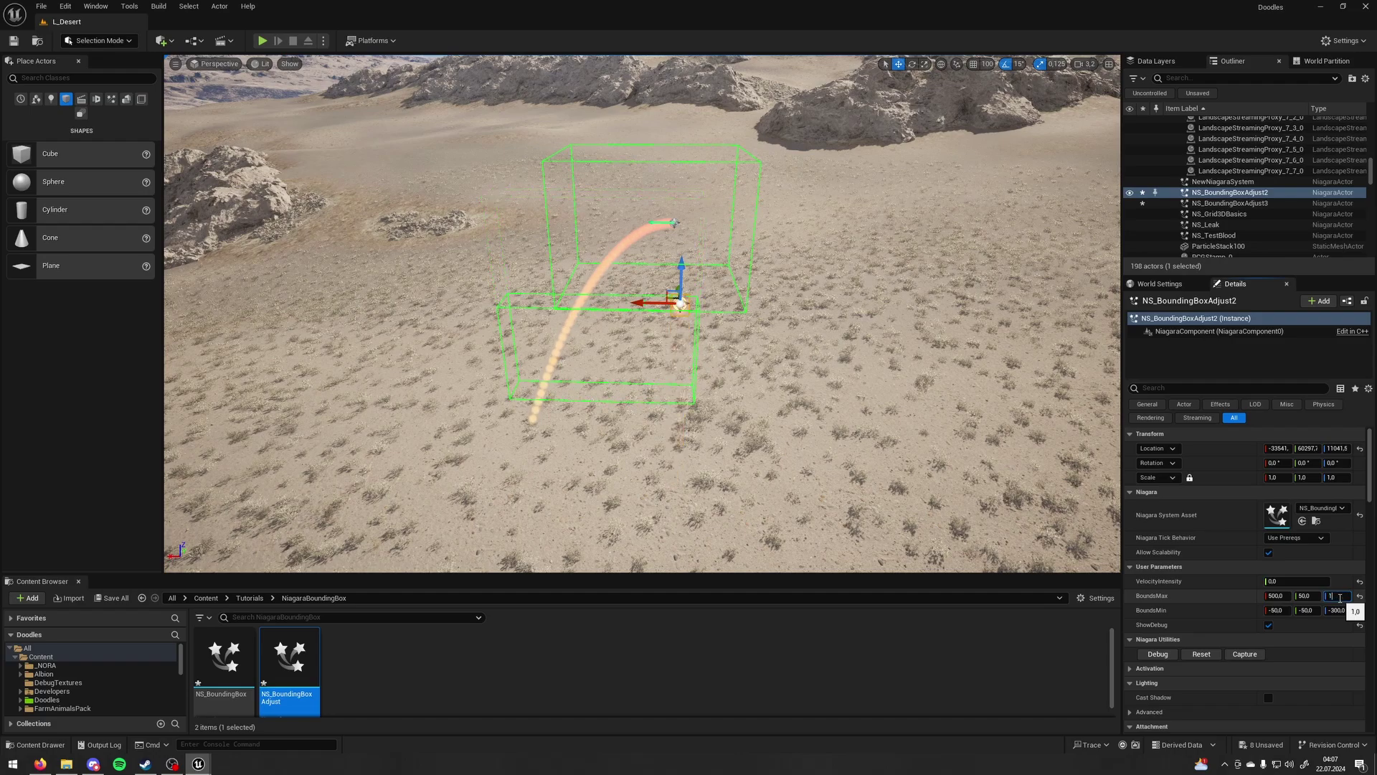
key(BackSpace)
text(50)
Set NS_BoundingBoxAdjust2's BoundsMin Z value to -1000 and its BoundsMax X value to 50
right_drag(1052, 503, 1052, 416)
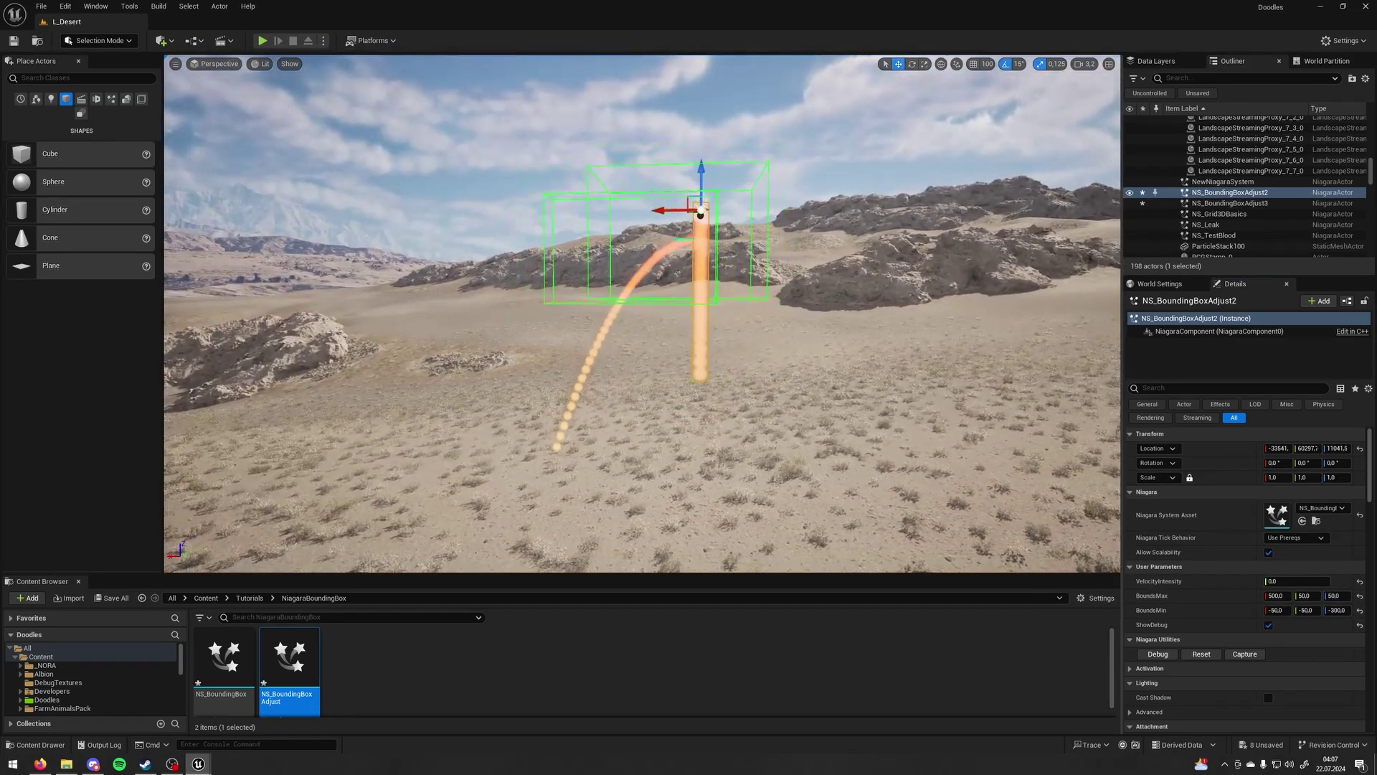
click(1339, 611)
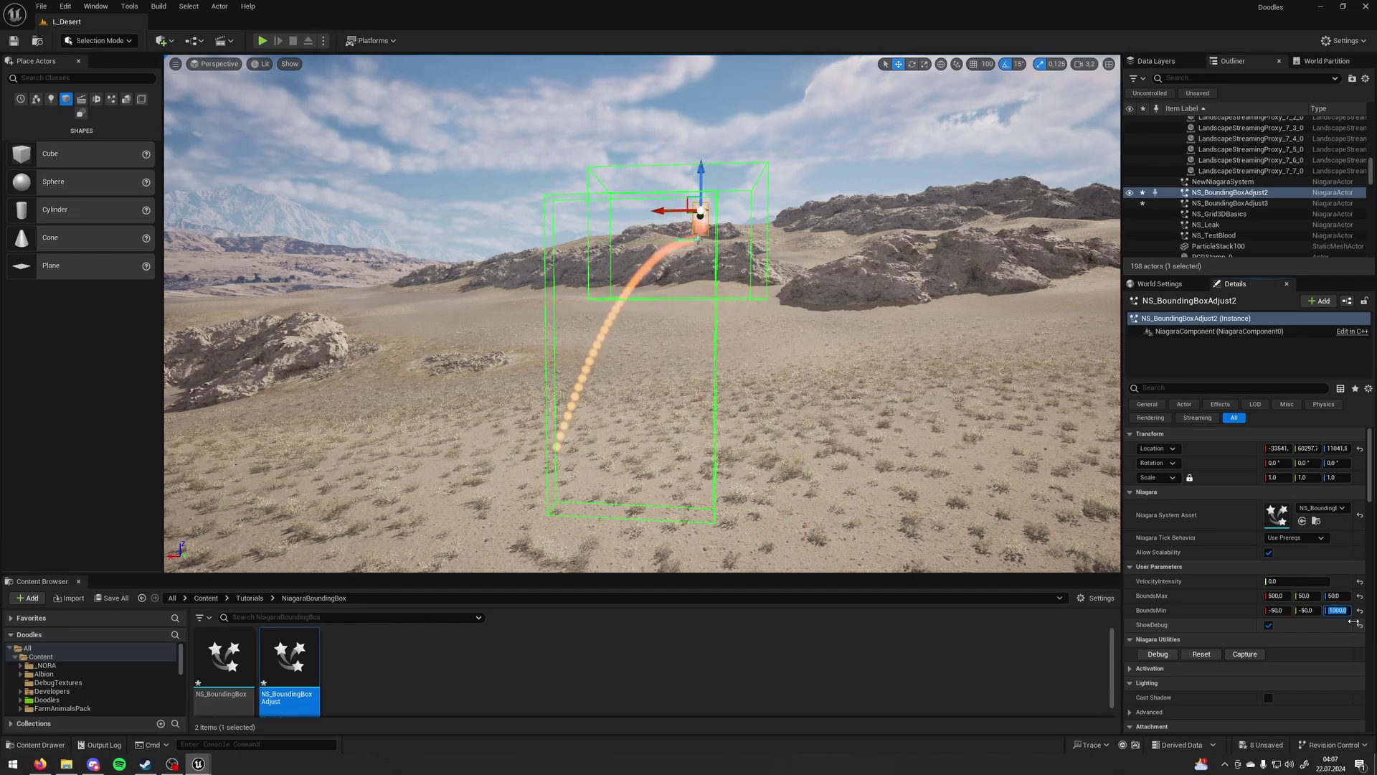
key(Return)
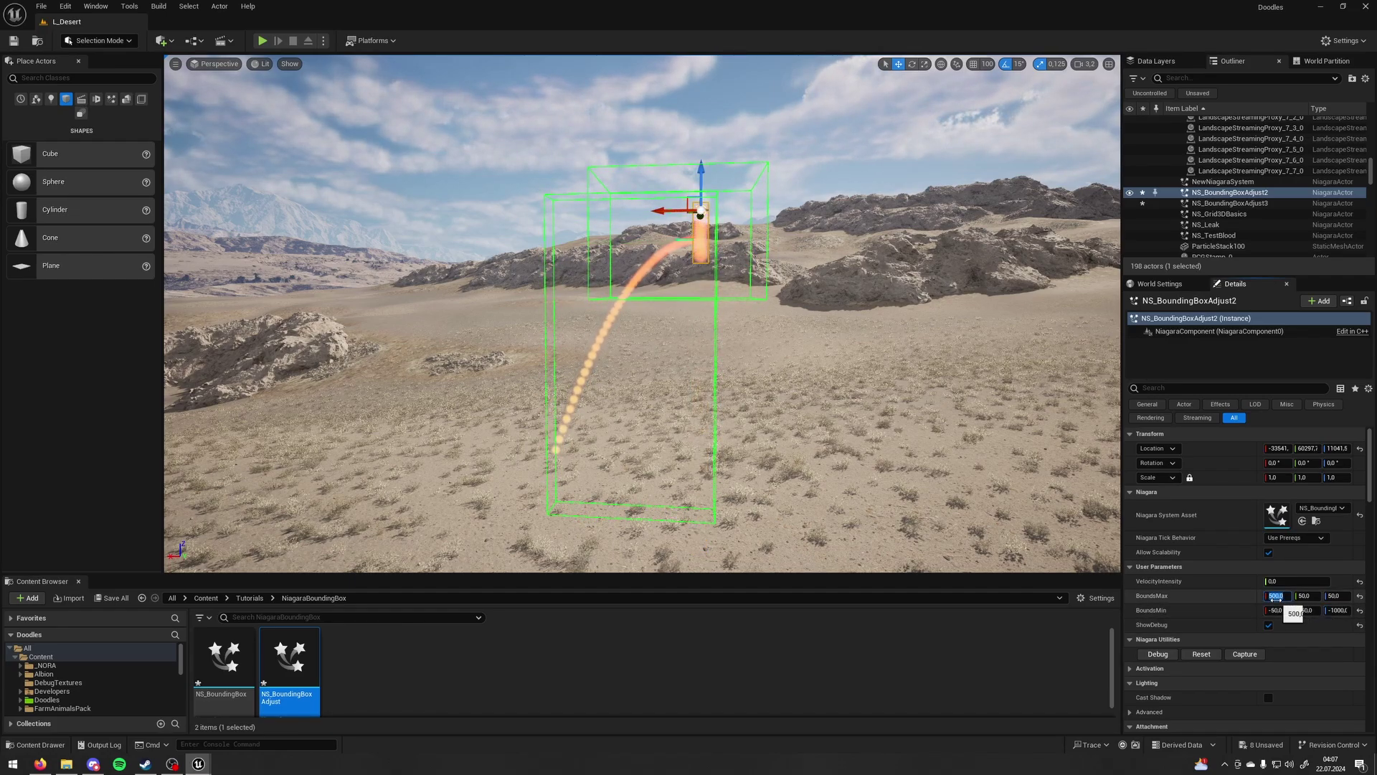
right_drag(861, 401, 1033, 398)
key(a)
key(a)
Select NS_BoundingBoxAdjust3 in the level and set its BoundsMax Y value to 50 and BoundsMin Y value to -50
right_drag(545, 287, 584, 312)
key(s)
key(a)
key(e)
right_drag(564, 229, 429, 271)
click(589, 266)
key(d)
click(1307, 595)
text(50)
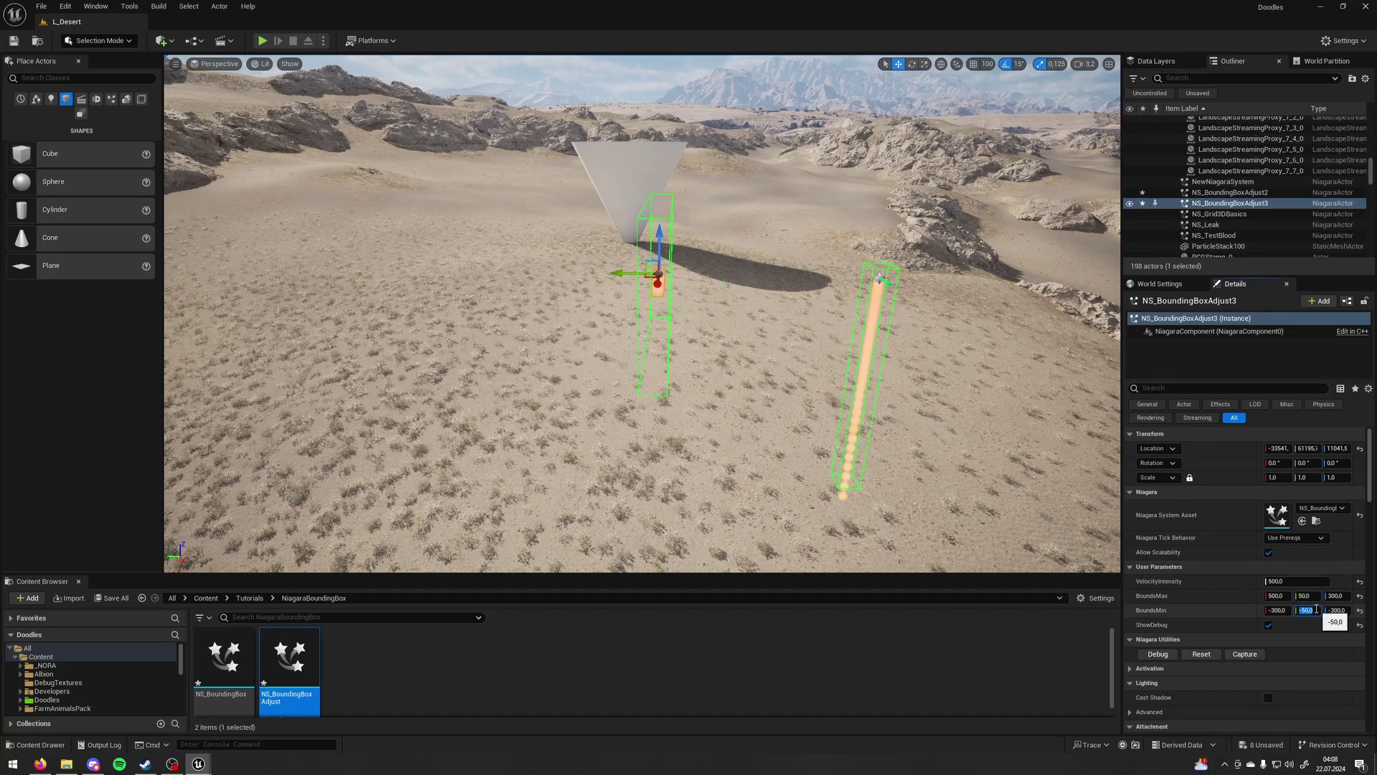
Set NS_BoundingBoxAdjust3's BoundsMax Z value to 50 and its BoundsMin Z value to -1000
click(1336, 595)
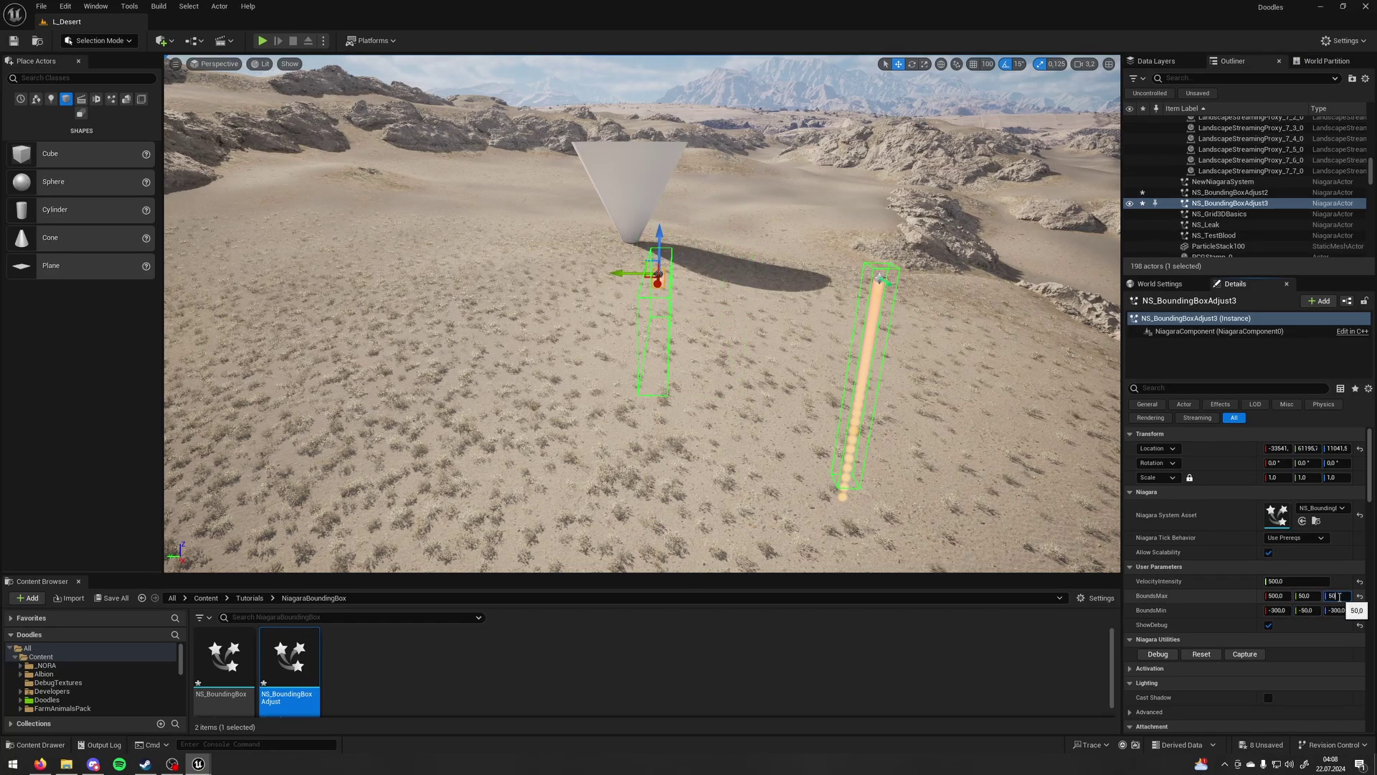
key(Return)
right_drag(789, 359, 1047, 315)
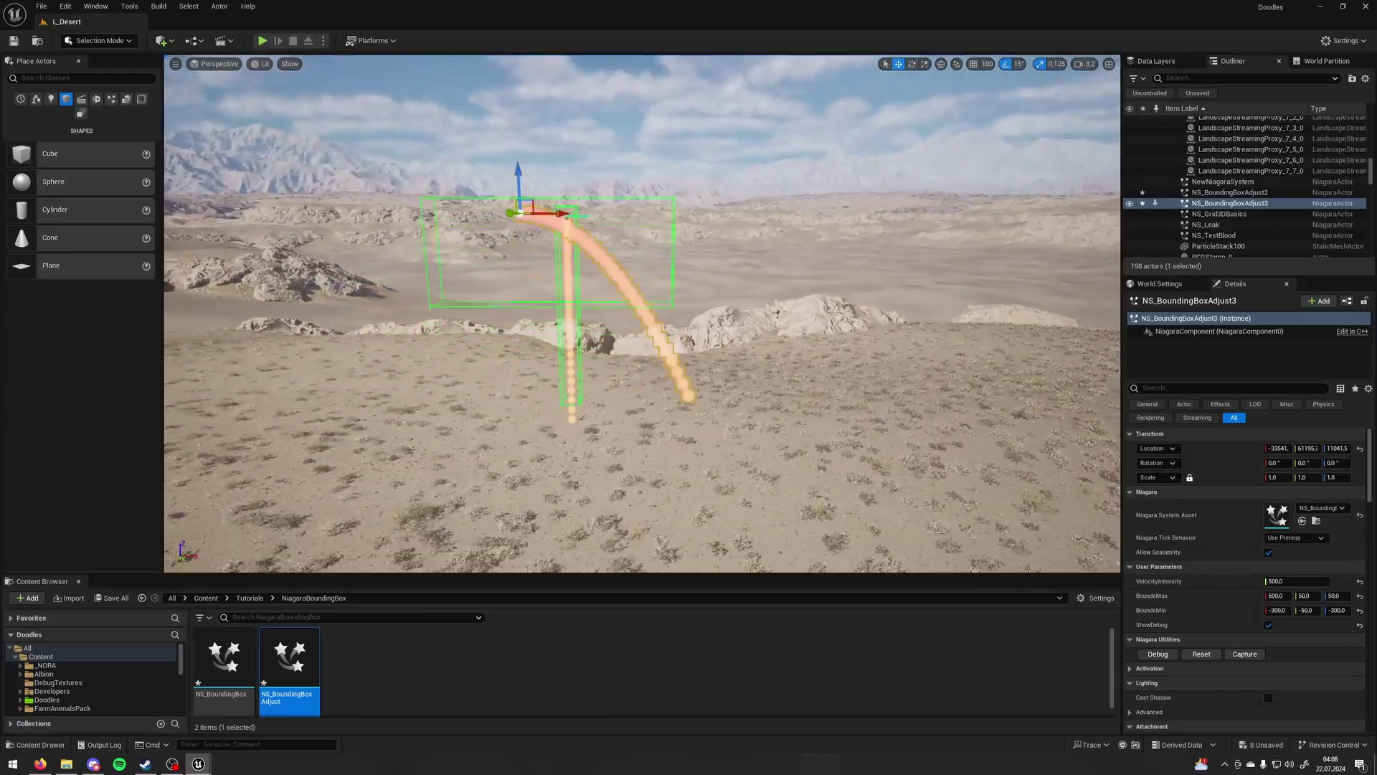
right_drag(596, 316, 595, 305)
click(1339, 609)
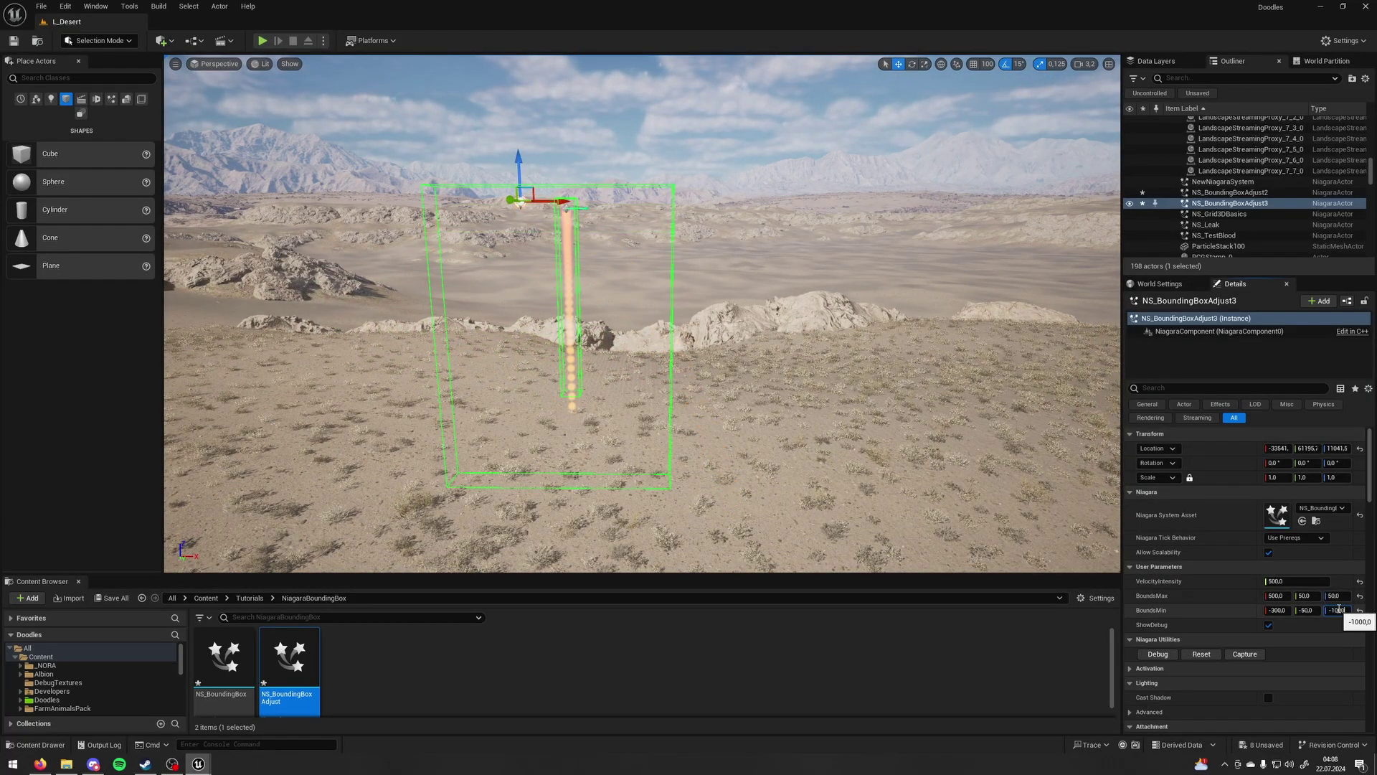
key(Return)
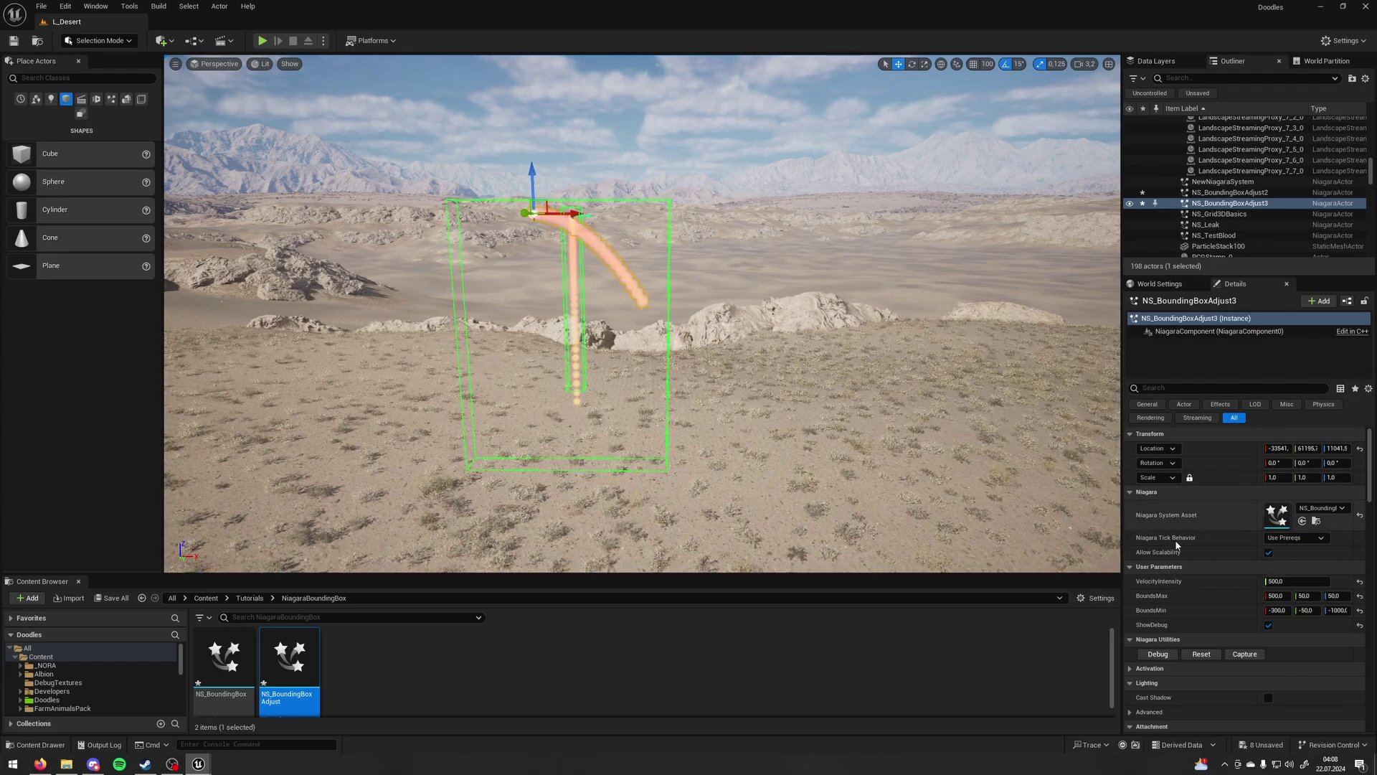
Set NS_BoundingBoxAdjust3's BoundsMin X value to -50 and its BoundsMax X value to 750
click(1281, 598)
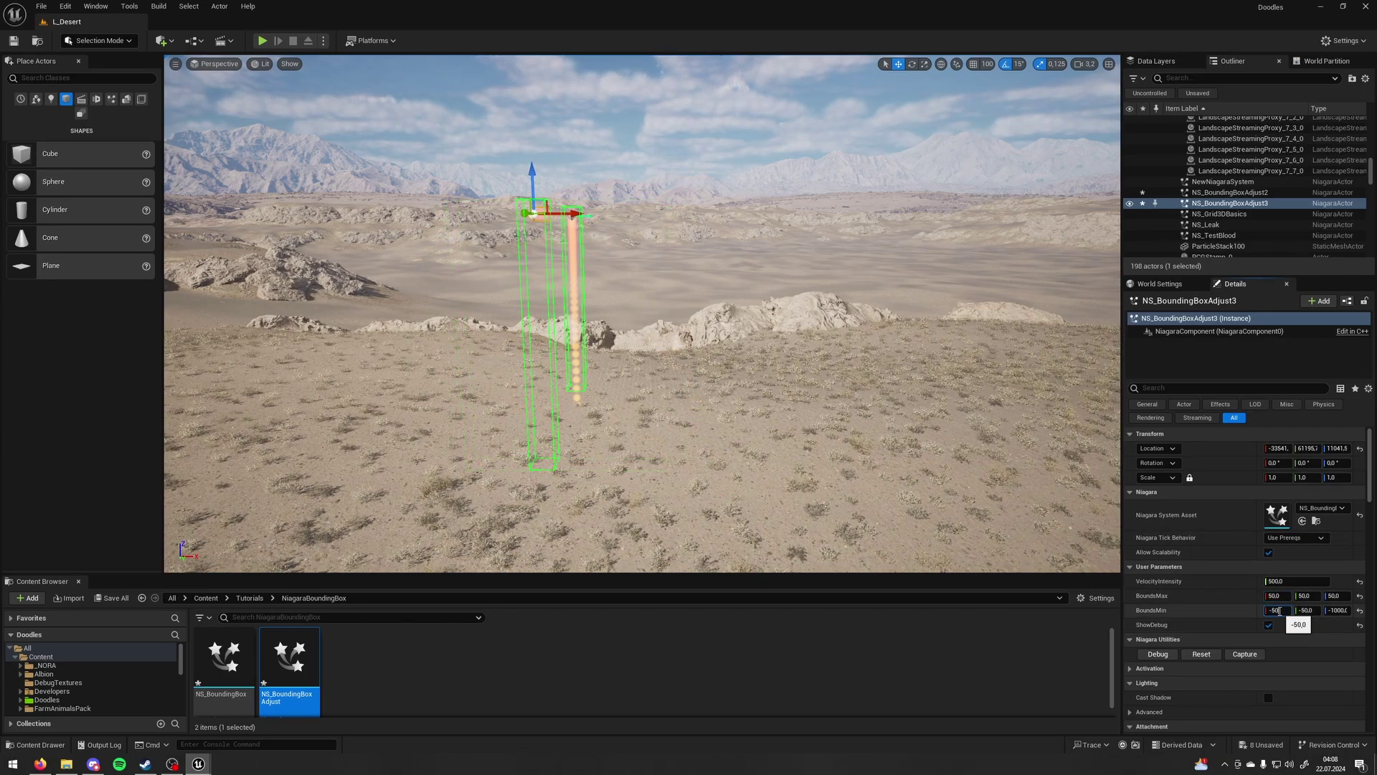
click(1276, 596)
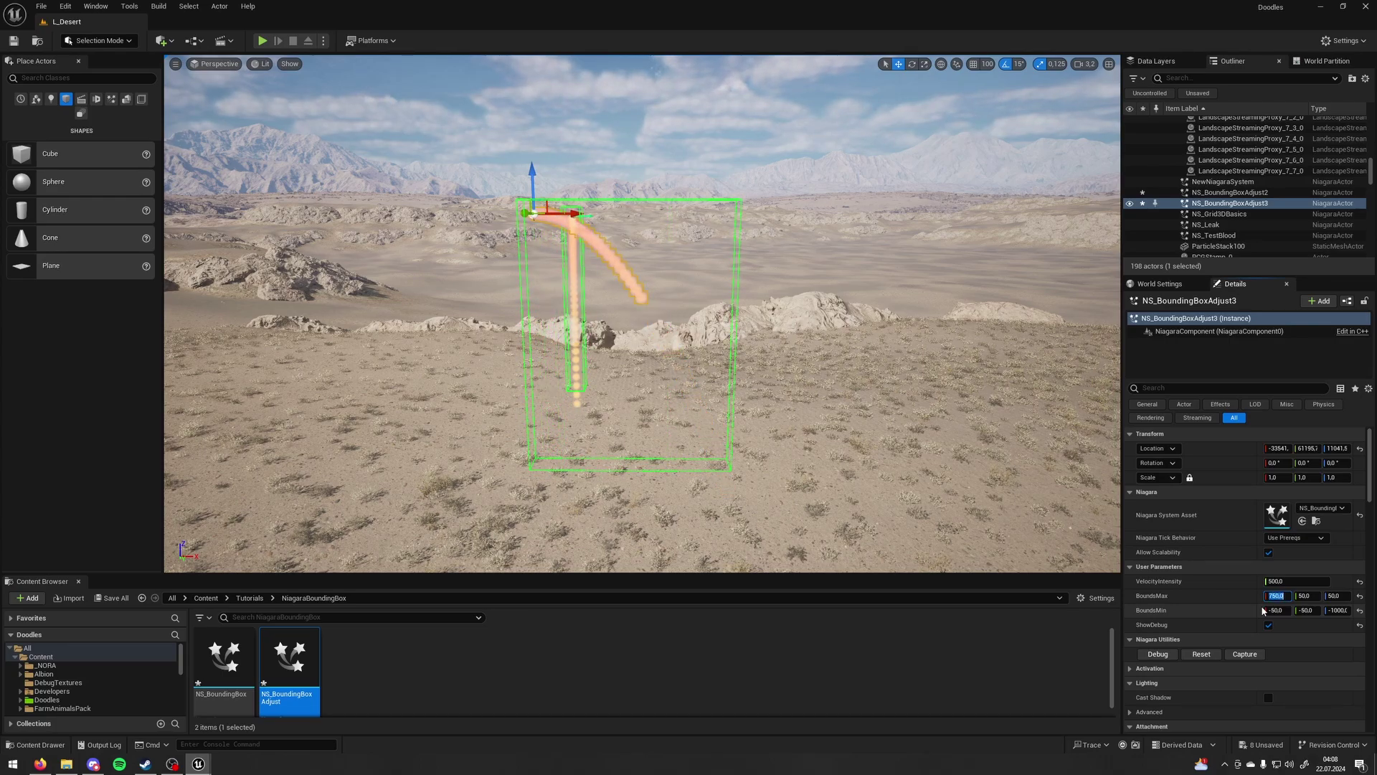
right_drag(933, 431, 803, 419)
right_drag(1004, 502, 943, 487)
Turn off ShowDebug on both NS_BoundingBoxAdjust3 and NS_BoundingBoxAdjust2
click(1268, 625)
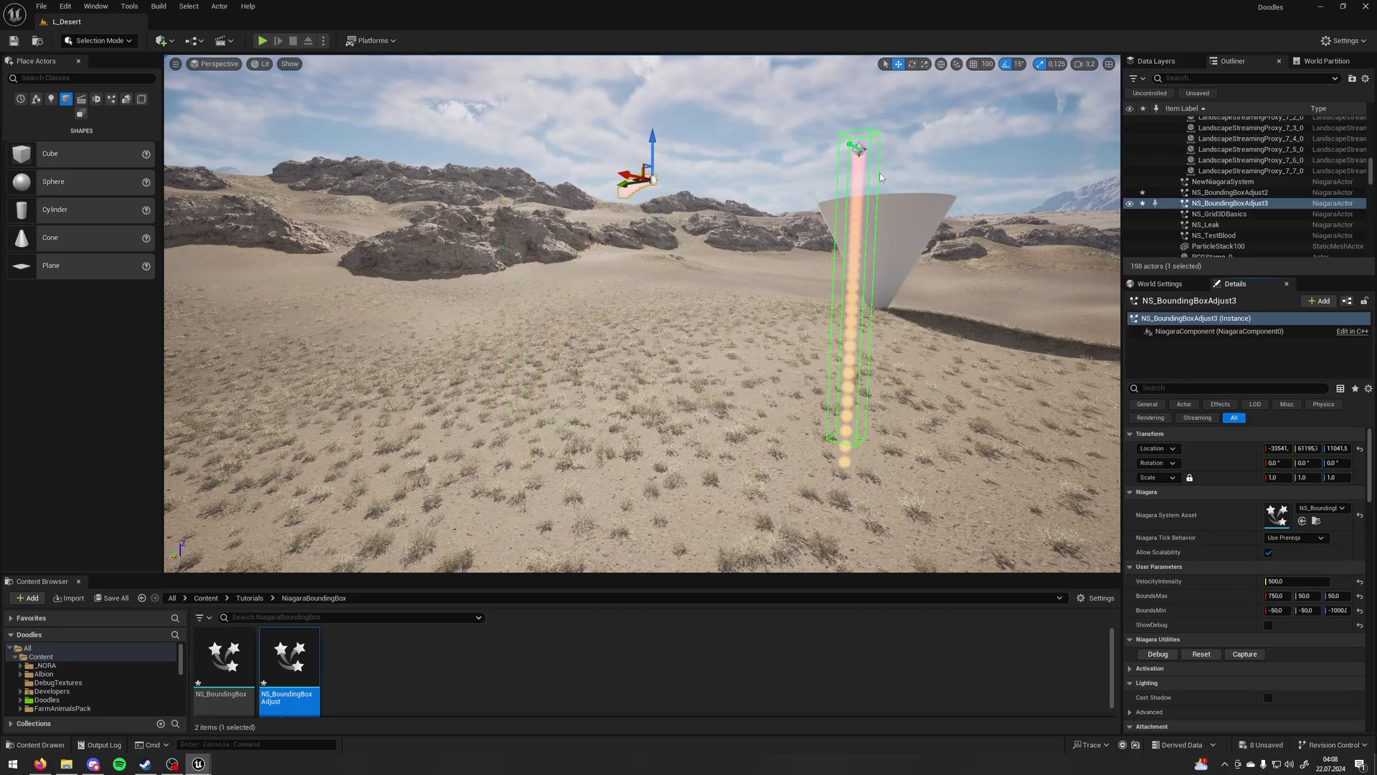
click(858, 149)
click(1268, 624)
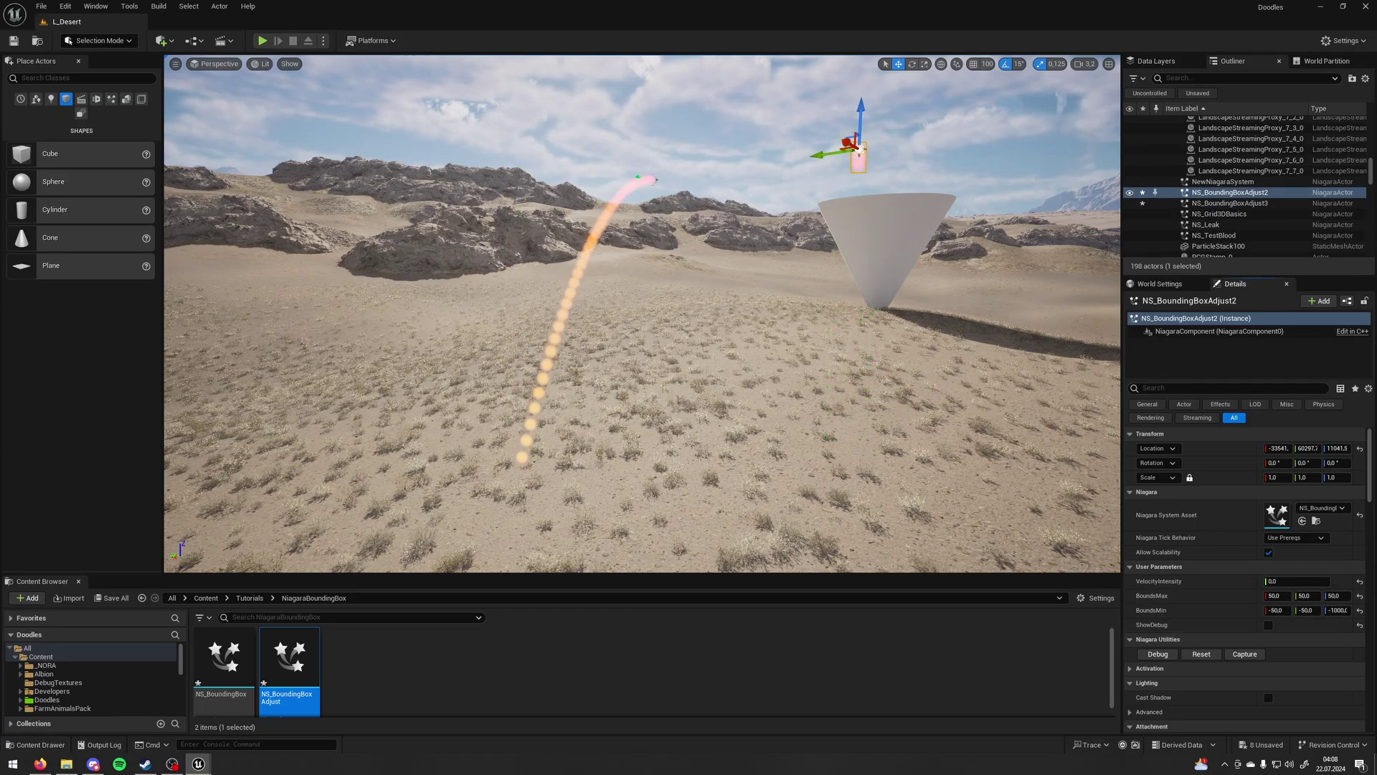
Switch the viewport to Game View and view both particle streams without editor gizmos
key(g)
mouse_move(670, 352)
right_down()
mouse_move(700, 328)
mouse_move(670, 409)
mouse_move(670, 531)
mouse_move(670, 387)
mouse_move(670, 531)
mouse_move(670, 394)
mouse_move(589, 373)
mouse_move(666, 366)
right_up()
key(g)
key(s)
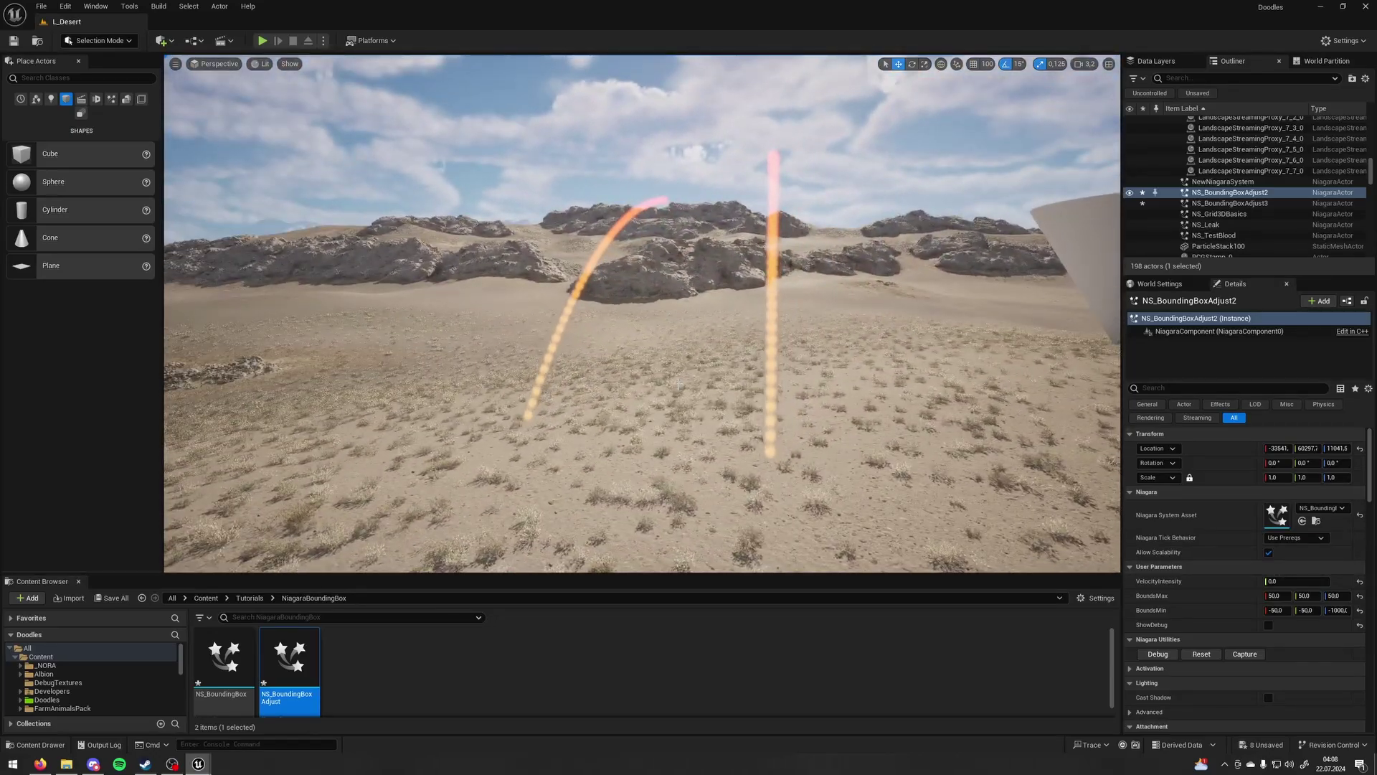